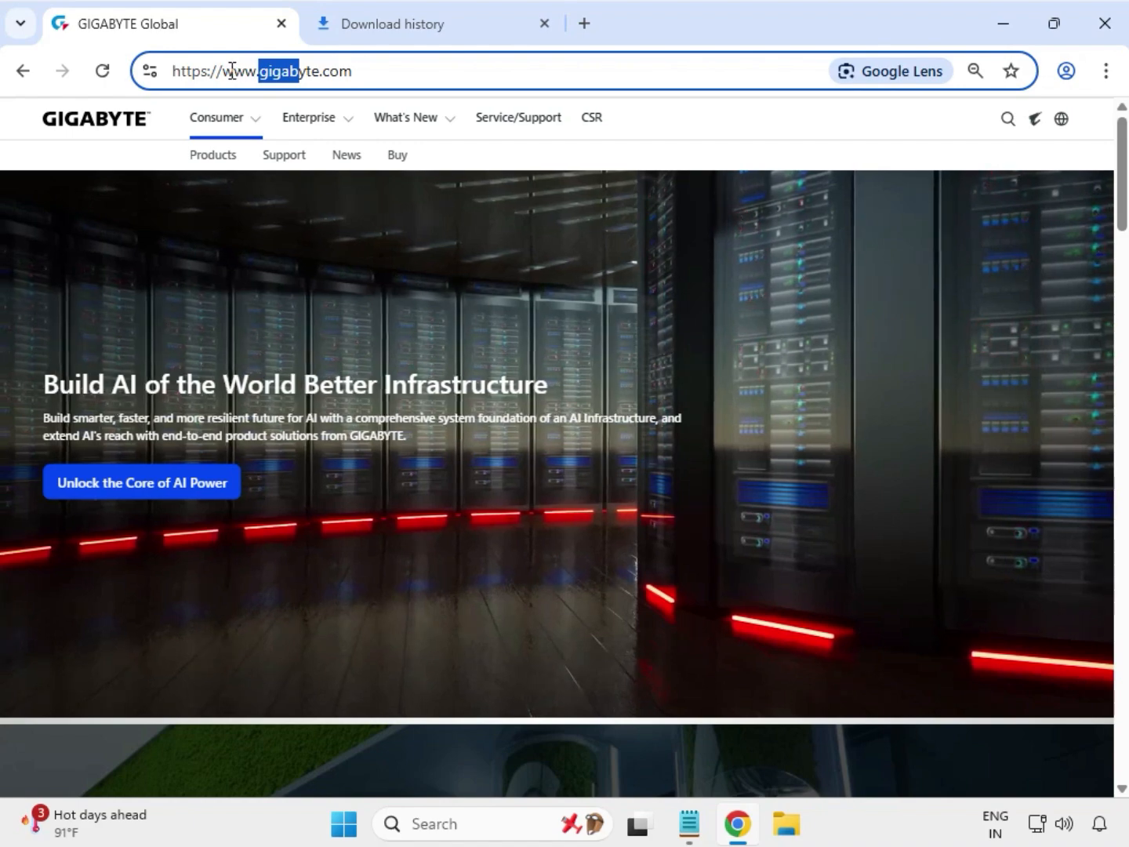
Step: Search the GIGABYTE website for B660 AORUS MASTER DDR4
{"action": "left_click_drag", "start_coordinate": [224, 70], "coordinate": [351, 90]}
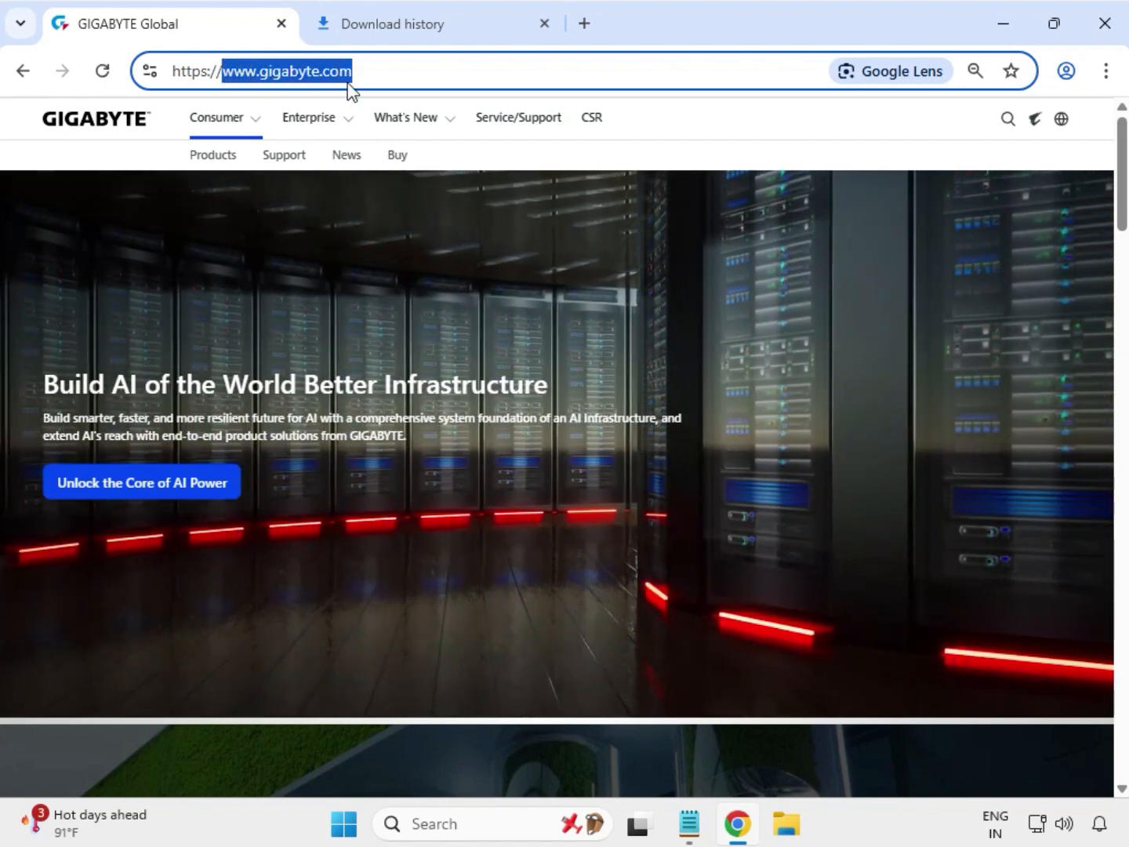
{"action": "left_click", "coordinate": [1008, 123]}
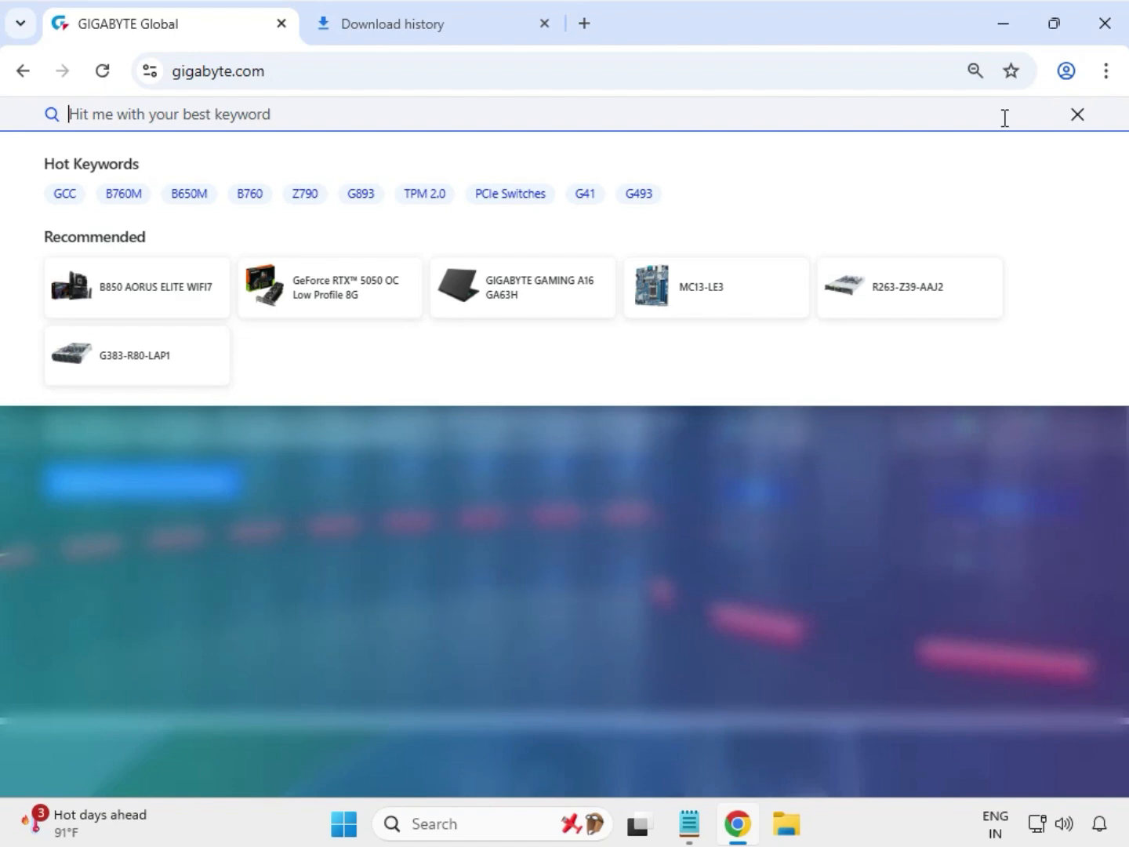
{"action": "type", "text": "B660 AORUS MASTER DDR4"}
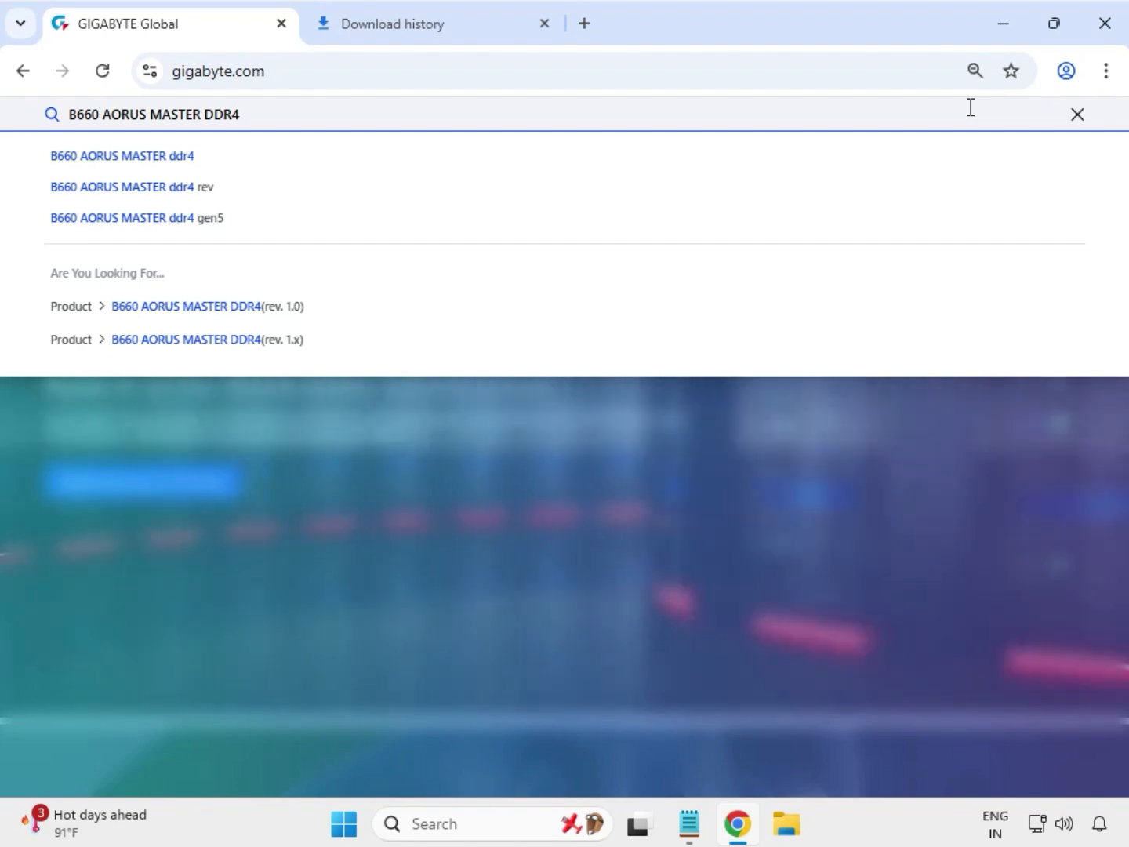
{"action": "key", "text": "Return"}
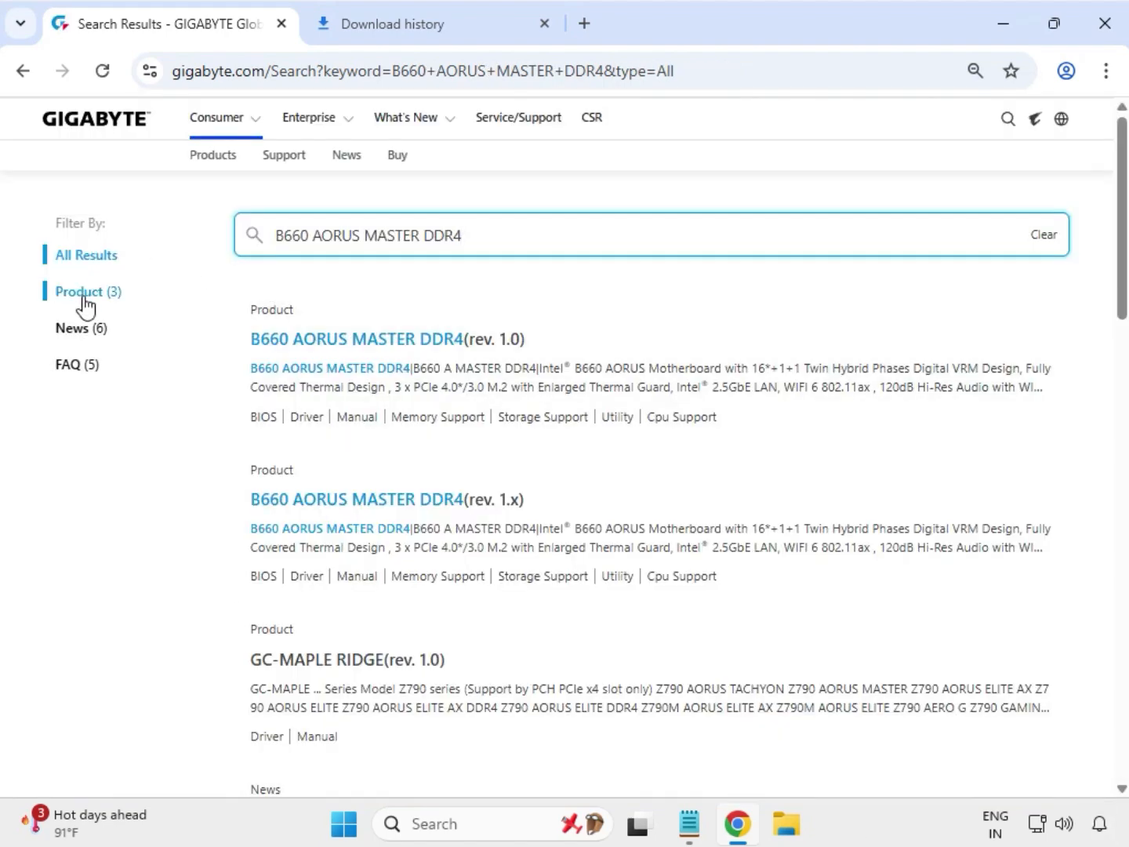
Step: Filter the results to products and open the support page of the B660 AORUS MASTER DDR4 (rev. 1.0)
{"action": "left_click", "coordinate": [84, 297]}
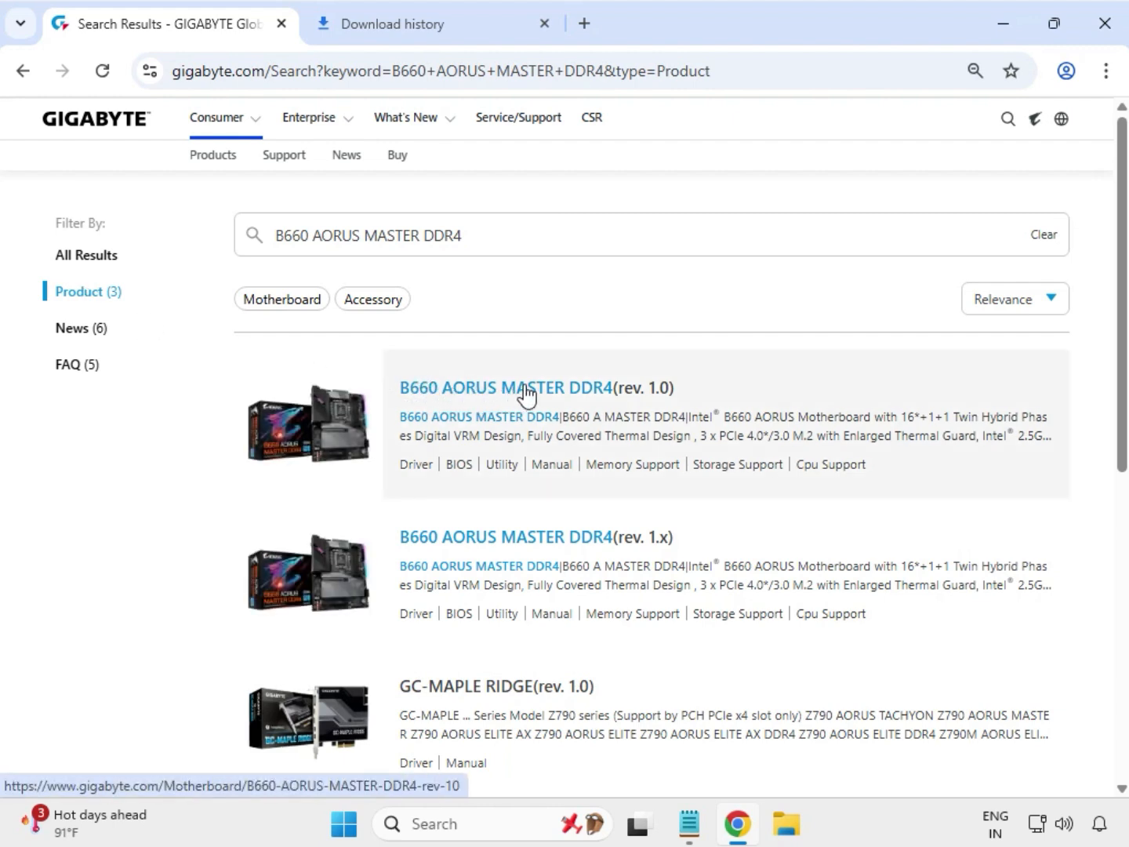
{"action": "left_click", "coordinate": [526, 390]}
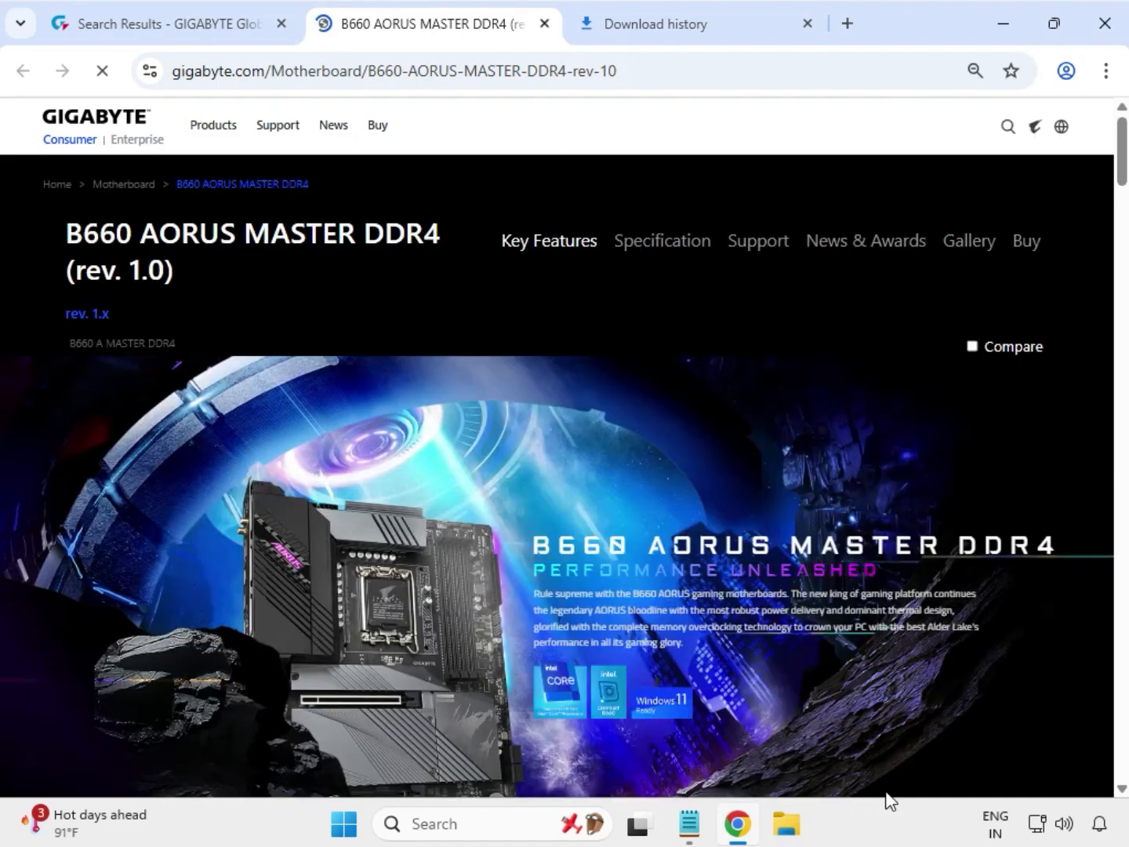
{"action": "left_click", "coordinate": [749, 248]}
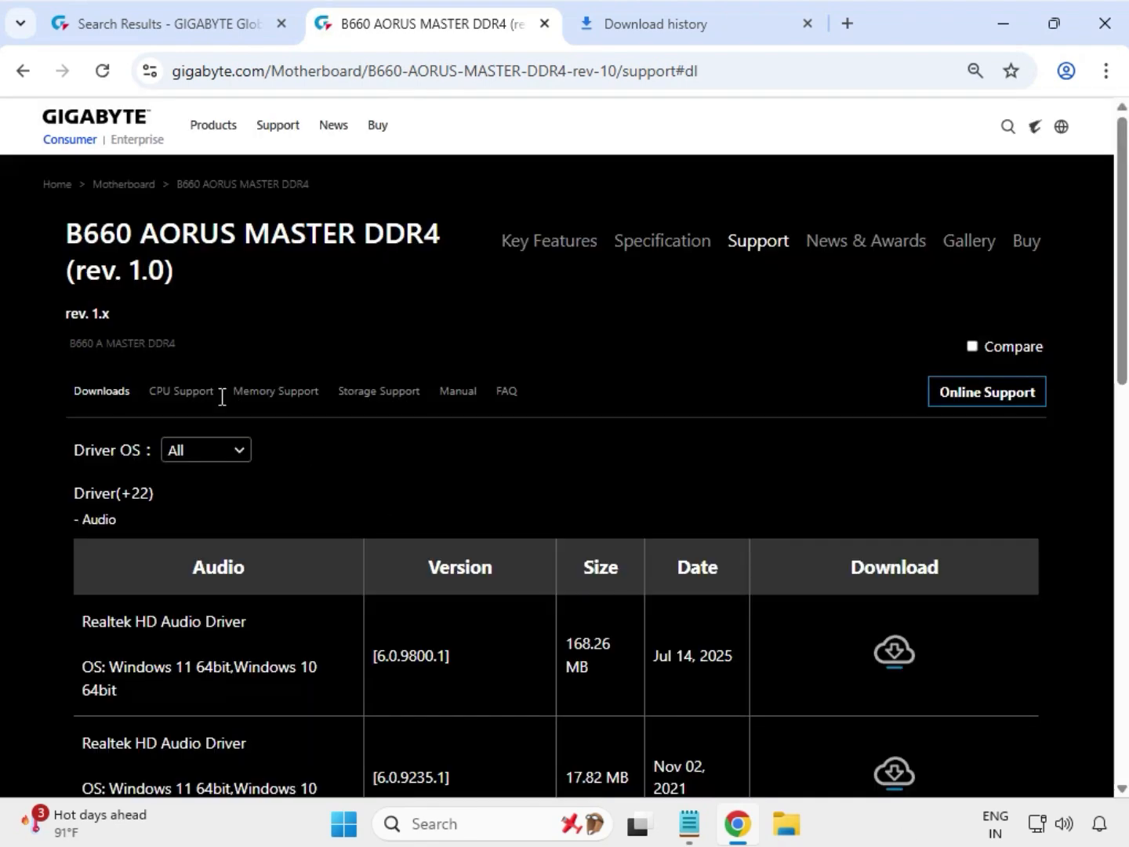
Step: Set the driver OS to Windows 11 64bit and download the Realtek HD Audio Driver version 6.0.9800.1
{"action": "left_click", "coordinate": [239, 453]}
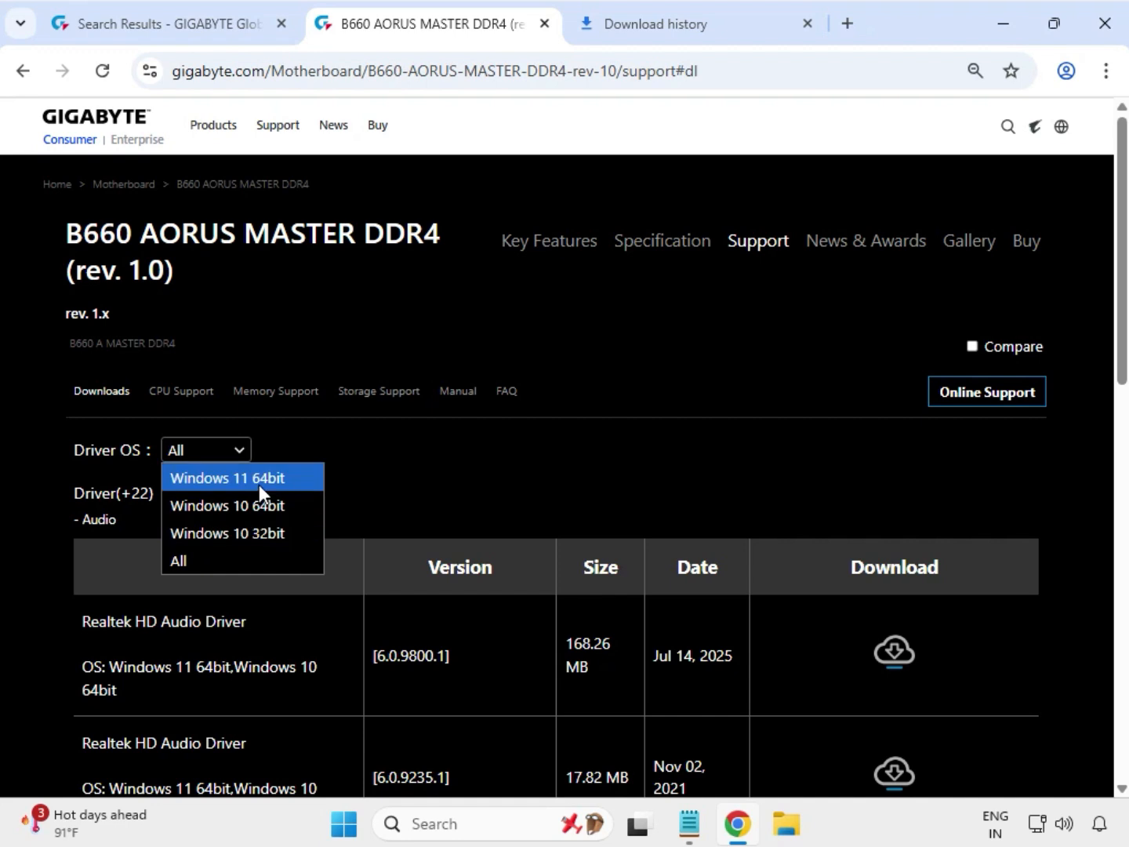
{"action": "left_click", "coordinate": [260, 482]}
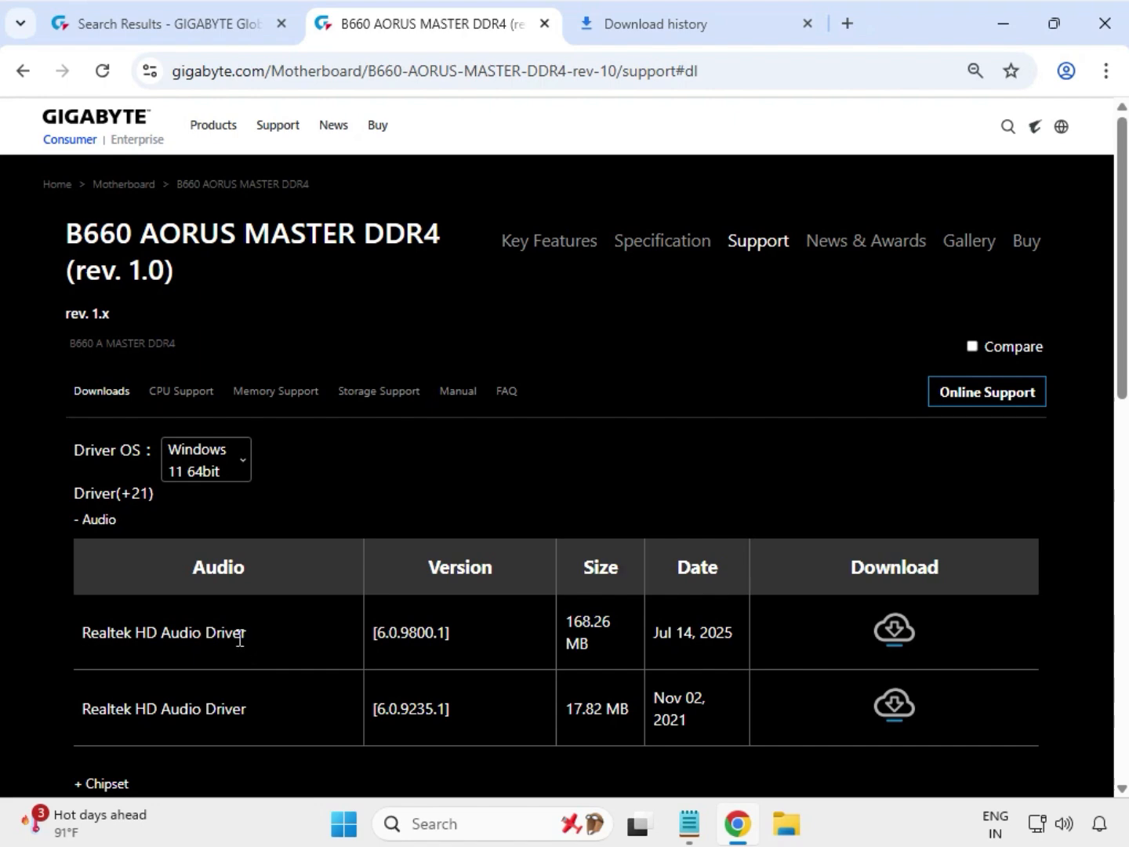
{"action": "scroll", "coordinate": [241, 636], "scroll_direction": "down", "scroll_amount": 1}
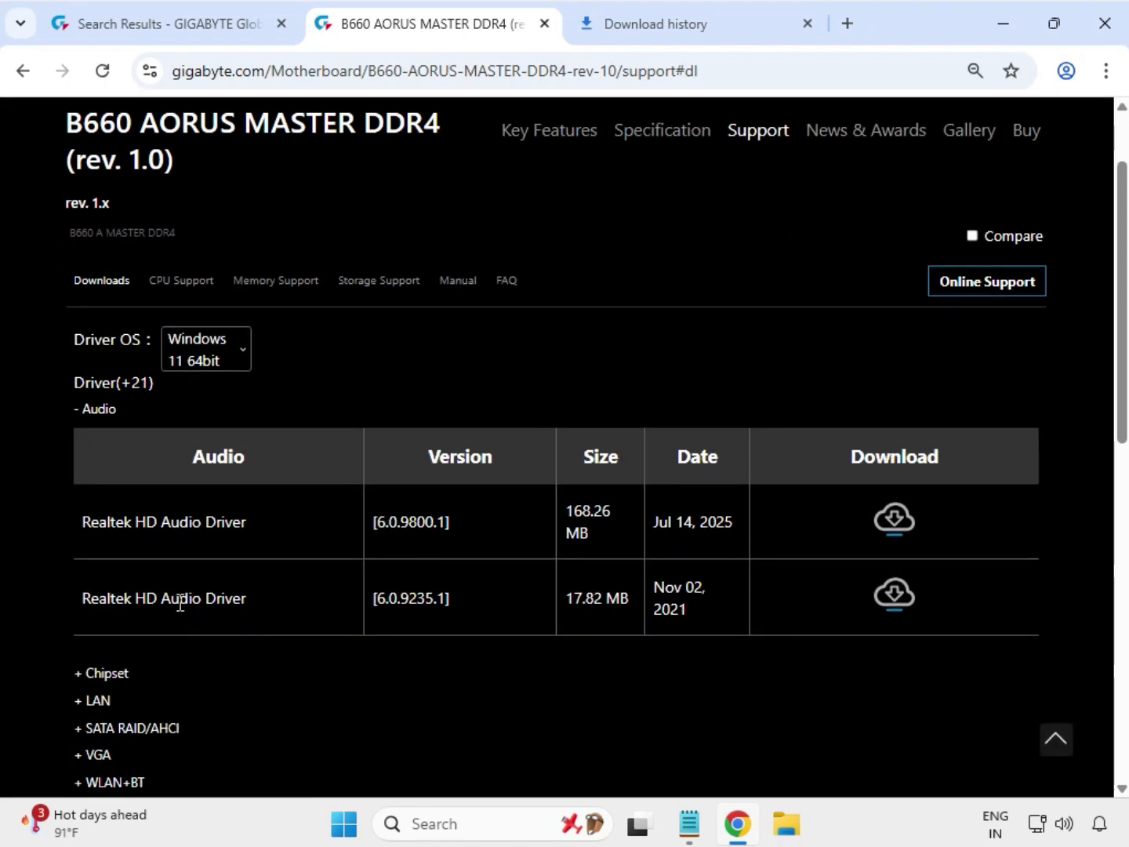
{"action": "left_click_drag", "start_coordinate": [141, 519], "coordinate": [900, 527]}
{"action": "left_click", "coordinate": [901, 527]}
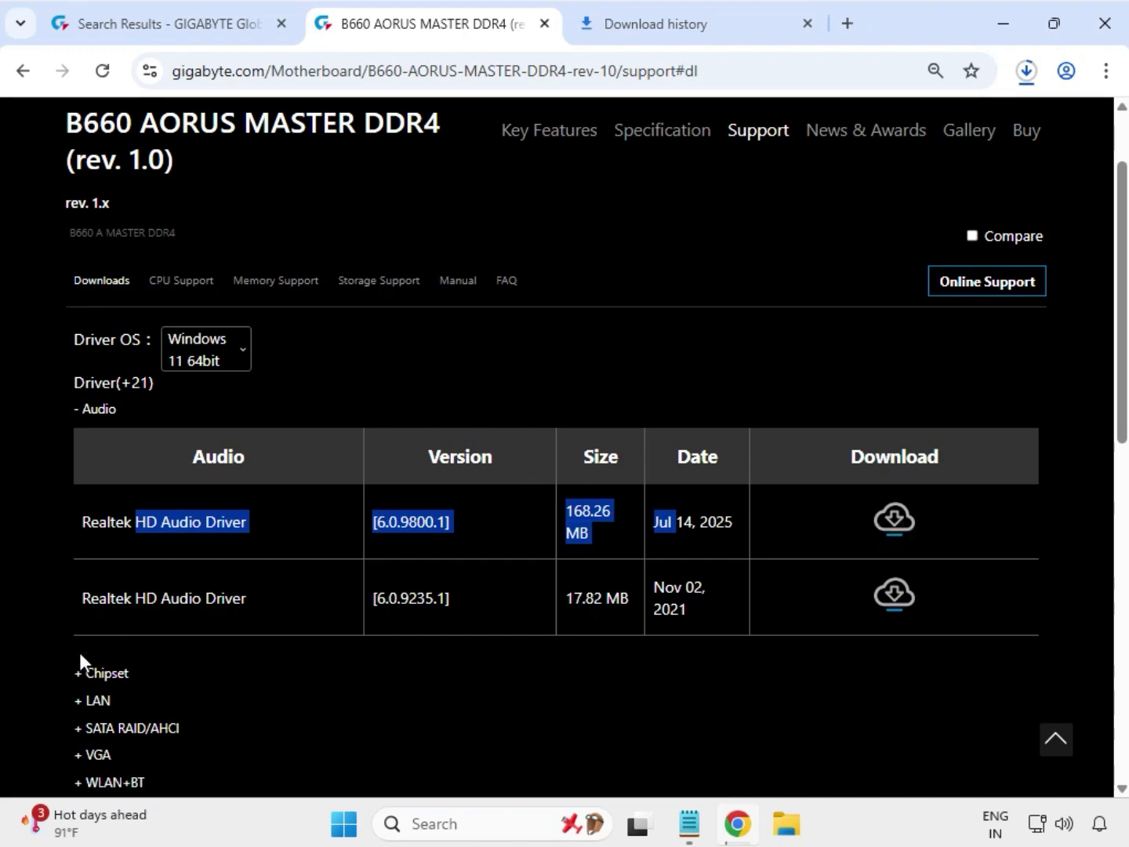
Step: Expand the Chipset drivers and download the Intel Serial I/O driver dated Mar 03, 2025
{"action": "double_click", "coordinate": [117, 673]}
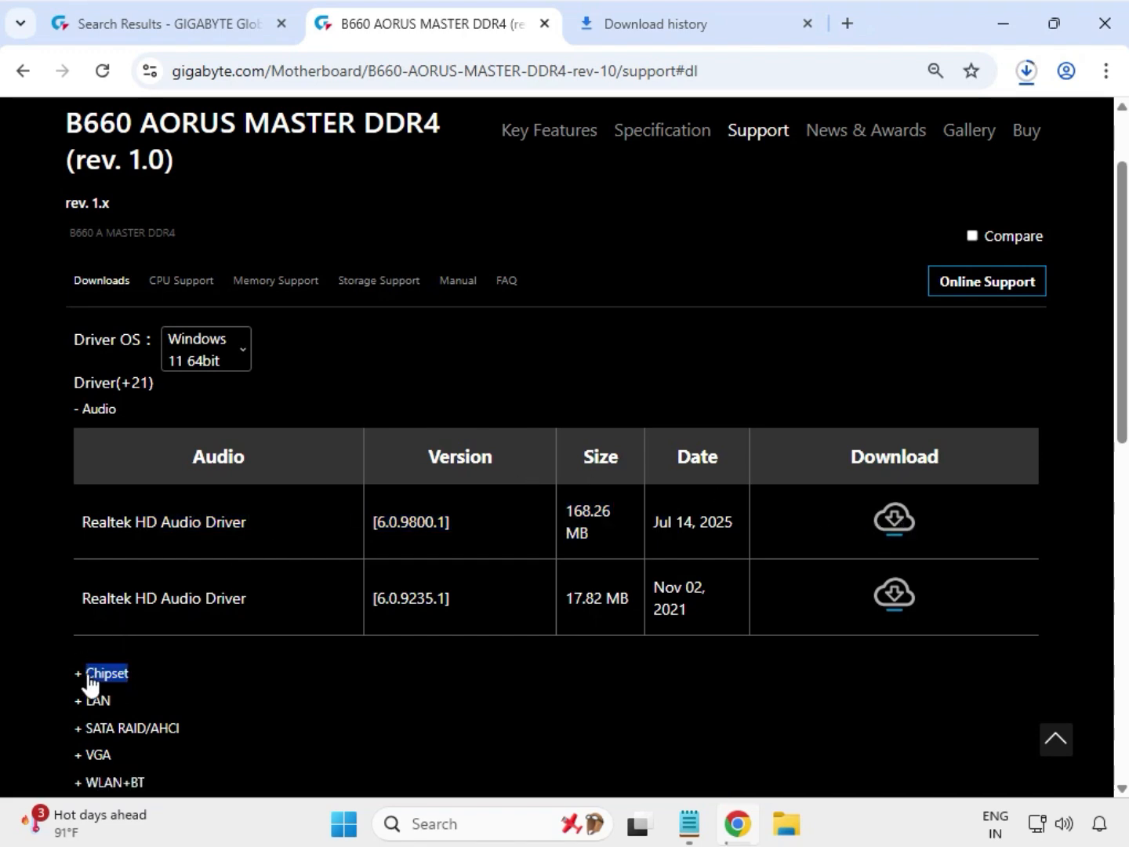
{"action": "left_click_drag", "start_coordinate": [108, 549], "coordinate": [479, 552]}
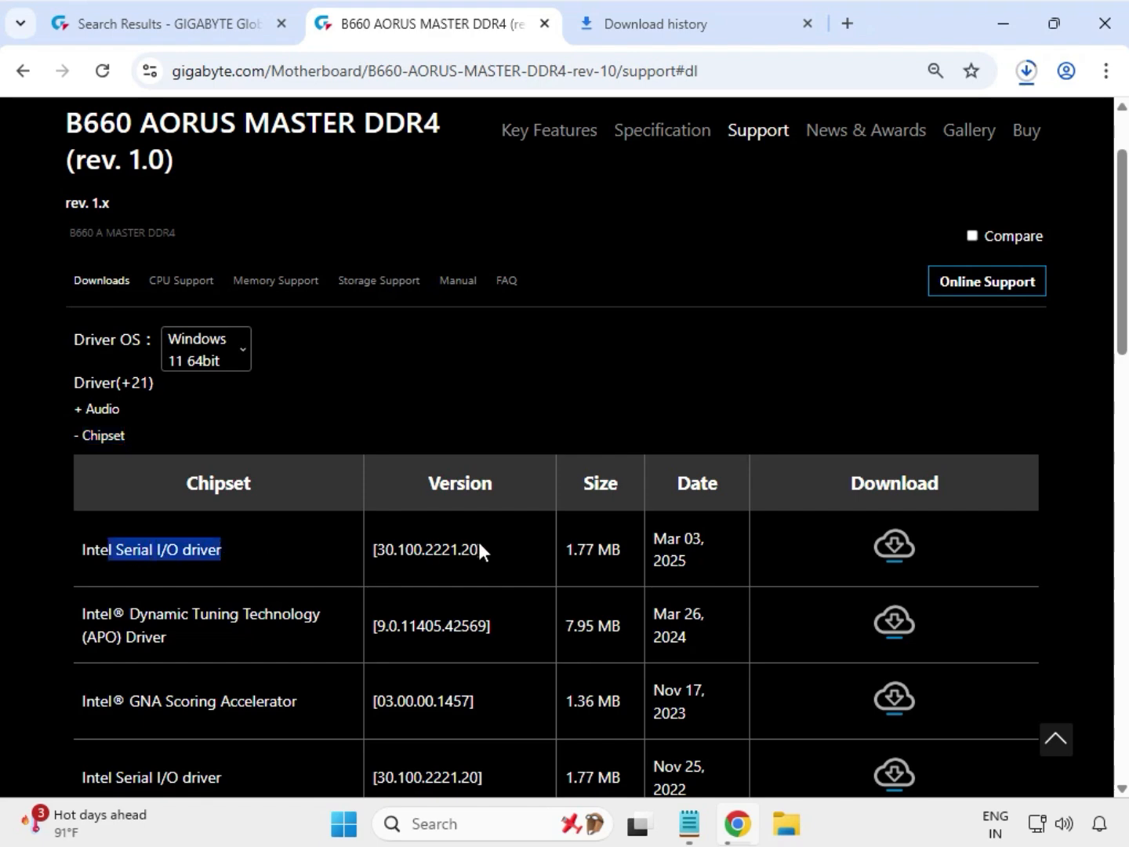
{"action": "left_click", "coordinate": [894, 554]}
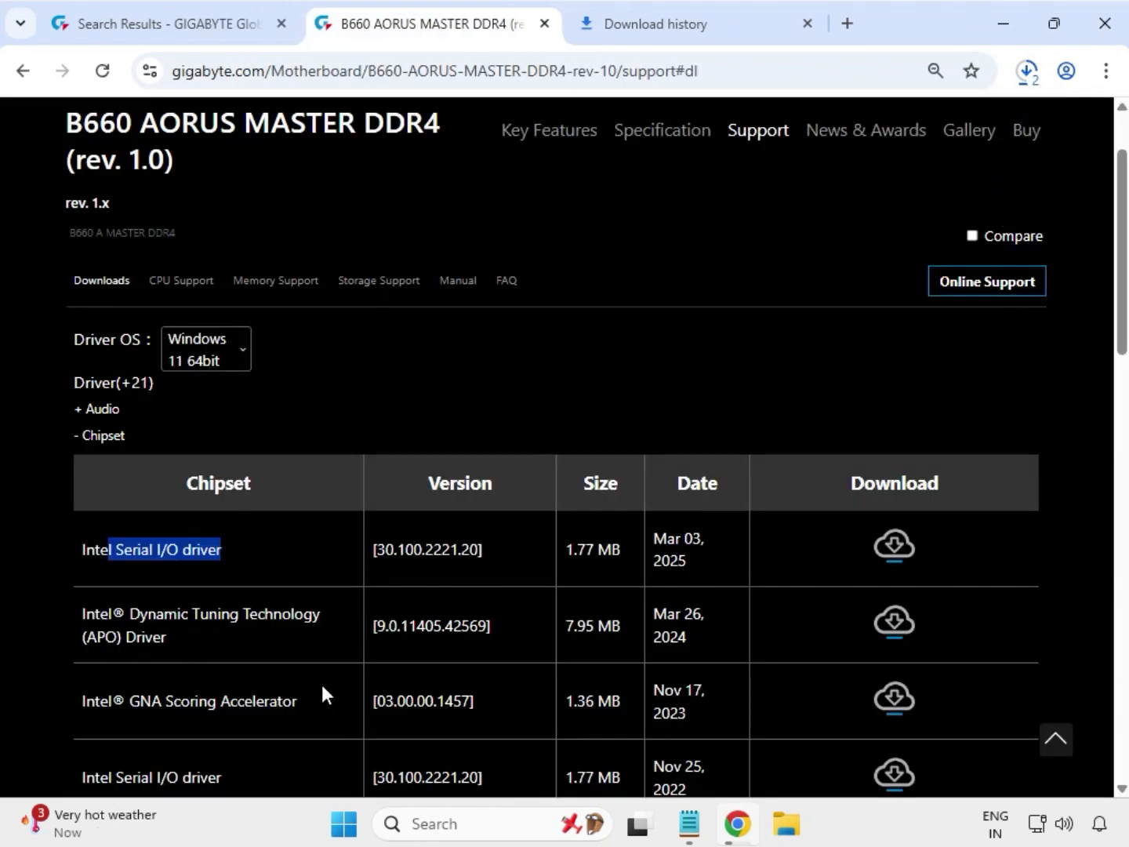
Step: Download the Intel INF installation package version 10.1.19198.8339 from the Chipset drivers
{"action": "scroll", "coordinate": [322, 684], "scroll_direction": "down", "scroll_amount": 1}
{"action": "scroll", "coordinate": [321, 686], "scroll_direction": "down", "scroll_amount": 3}
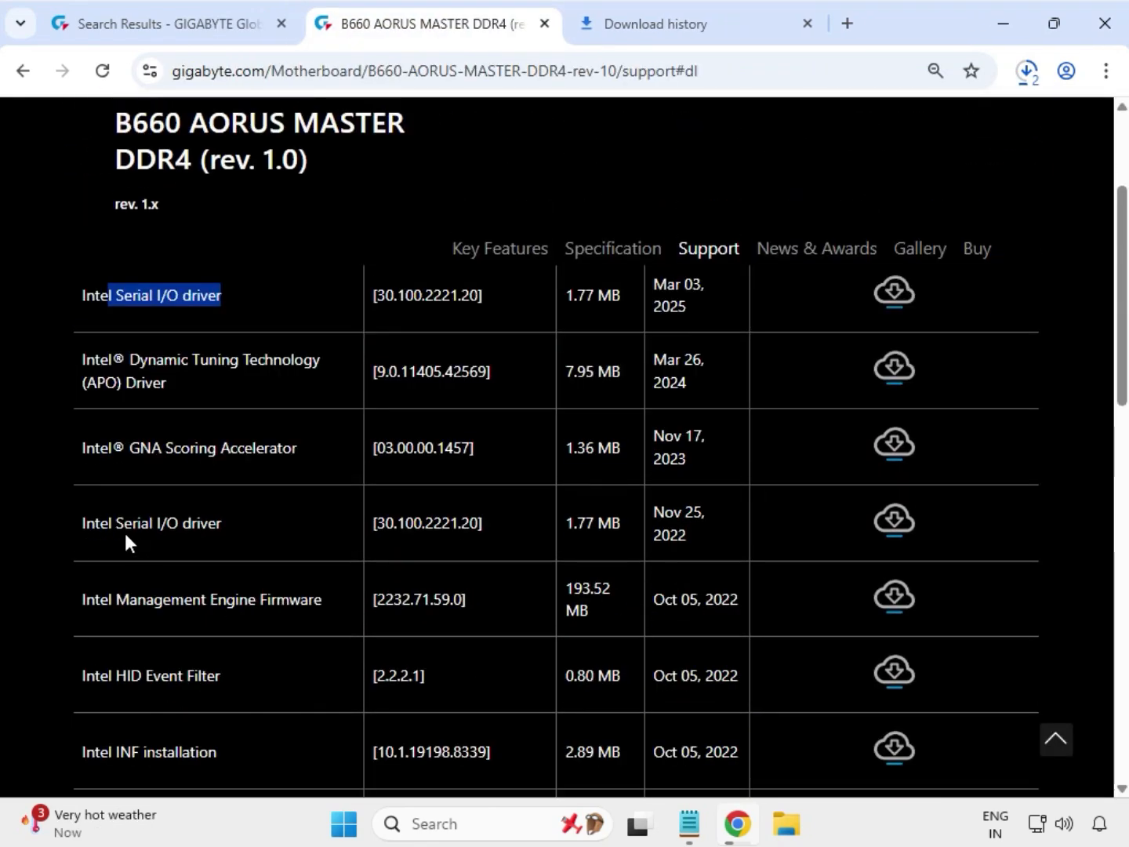
{"action": "left_click_drag", "start_coordinate": [69, 751], "coordinate": [698, 753]}
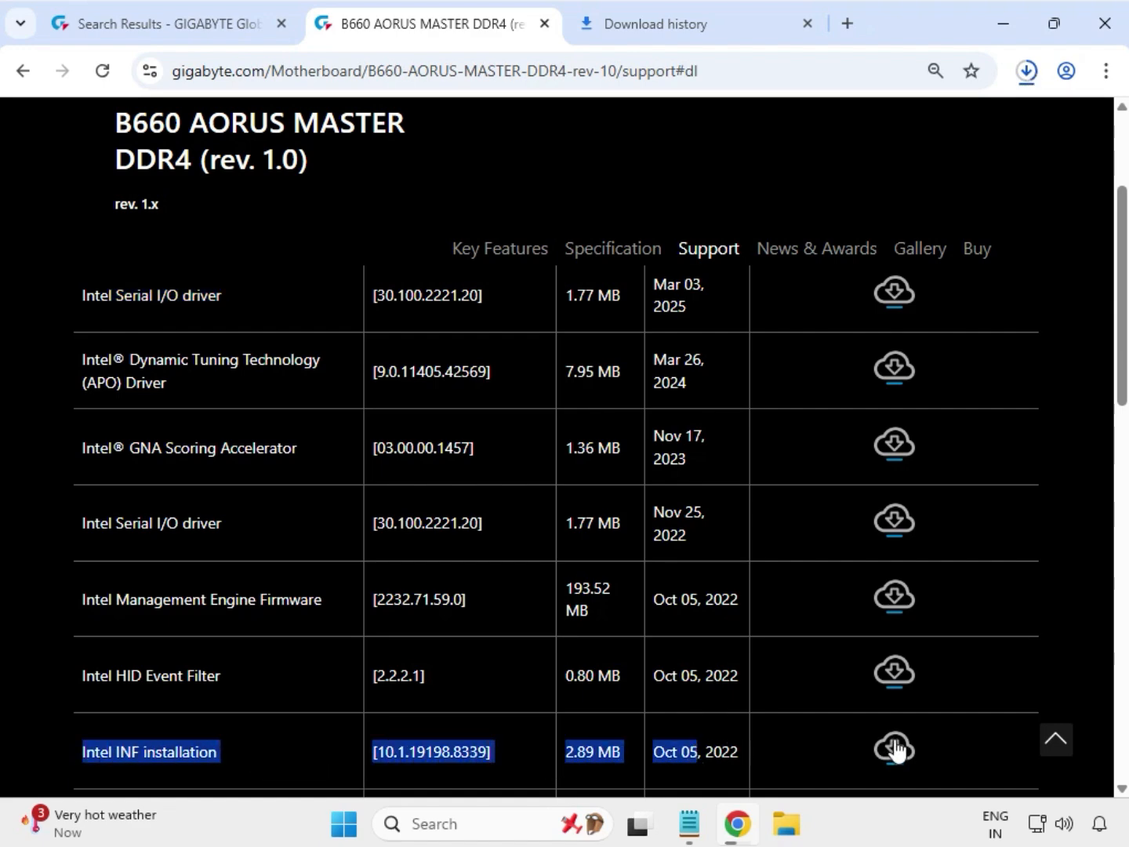
{"action": "left_click", "coordinate": [896, 745]}
Step: Expand the LAN drivers and download the Intel i225 & i226 LAN driver version 2.1.5.4
{"action": "scroll", "coordinate": [673, 693], "scroll_direction": "down", "scroll_amount": 3}
{"action": "scroll", "coordinate": [673, 694], "scroll_direction": "down", "scroll_amount": 2}
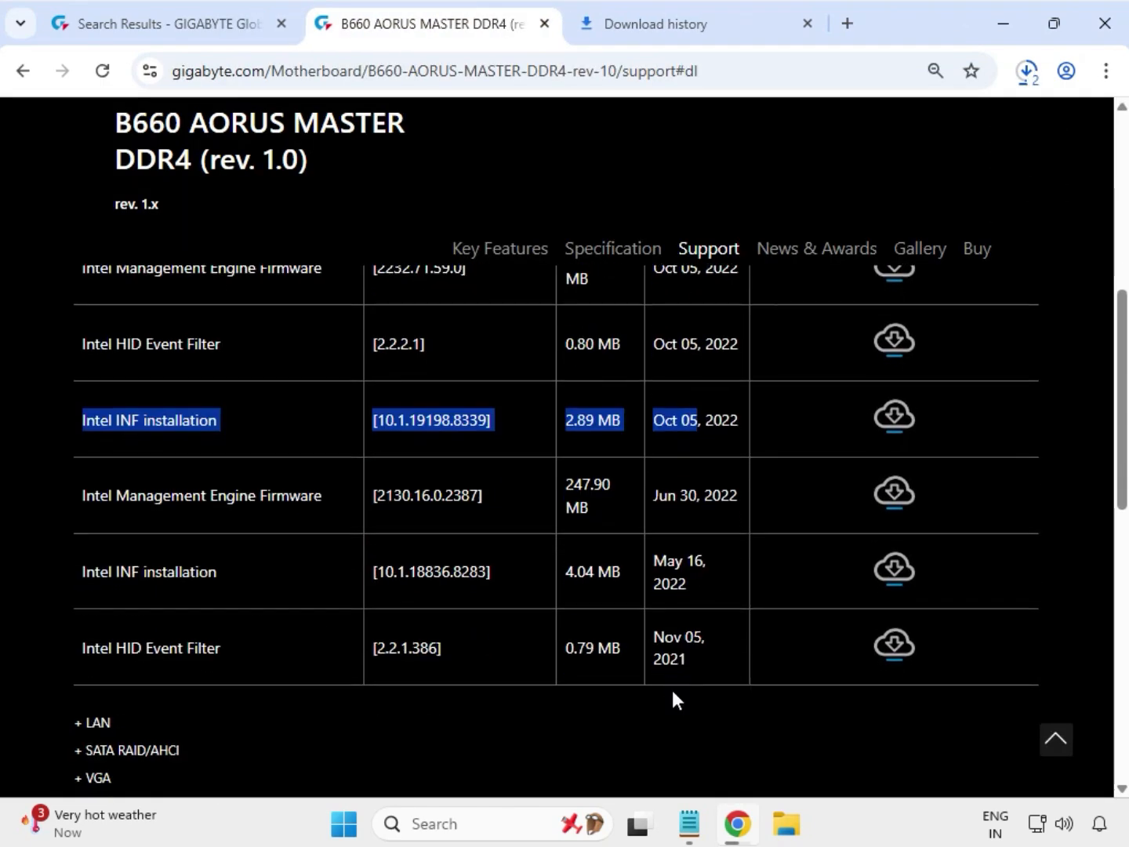
{"action": "left_click_drag", "start_coordinate": [124, 727], "coordinate": [74, 724]}
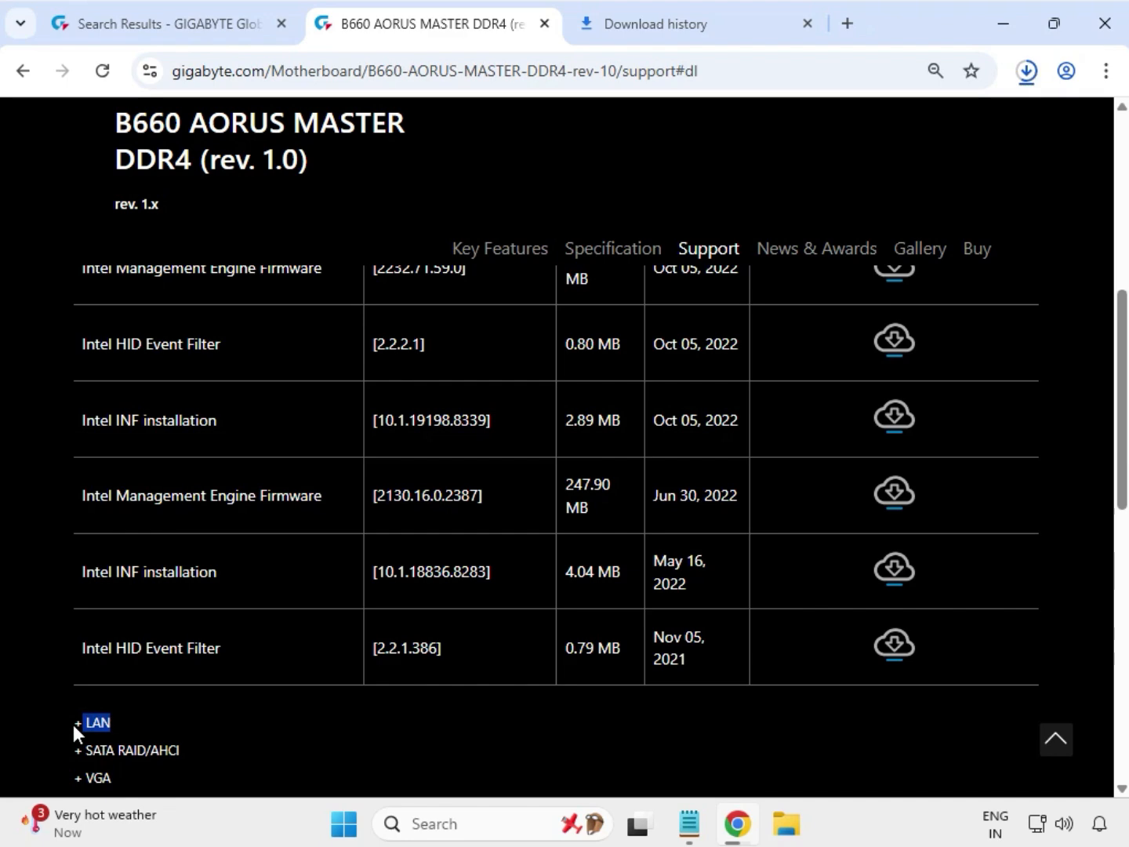
{"action": "left_click", "coordinate": [96, 723]}
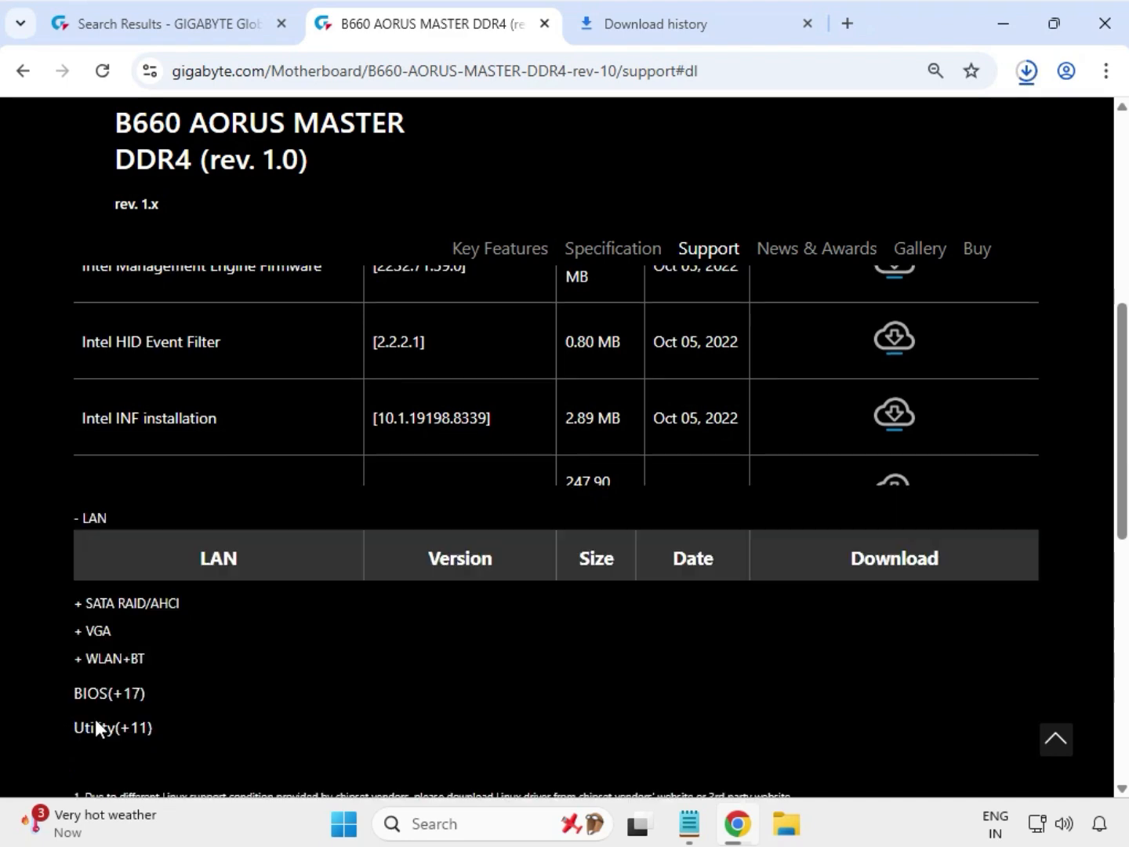
{"action": "scroll", "coordinate": [96, 718], "scroll_direction": "up", "scroll_amount": 10}
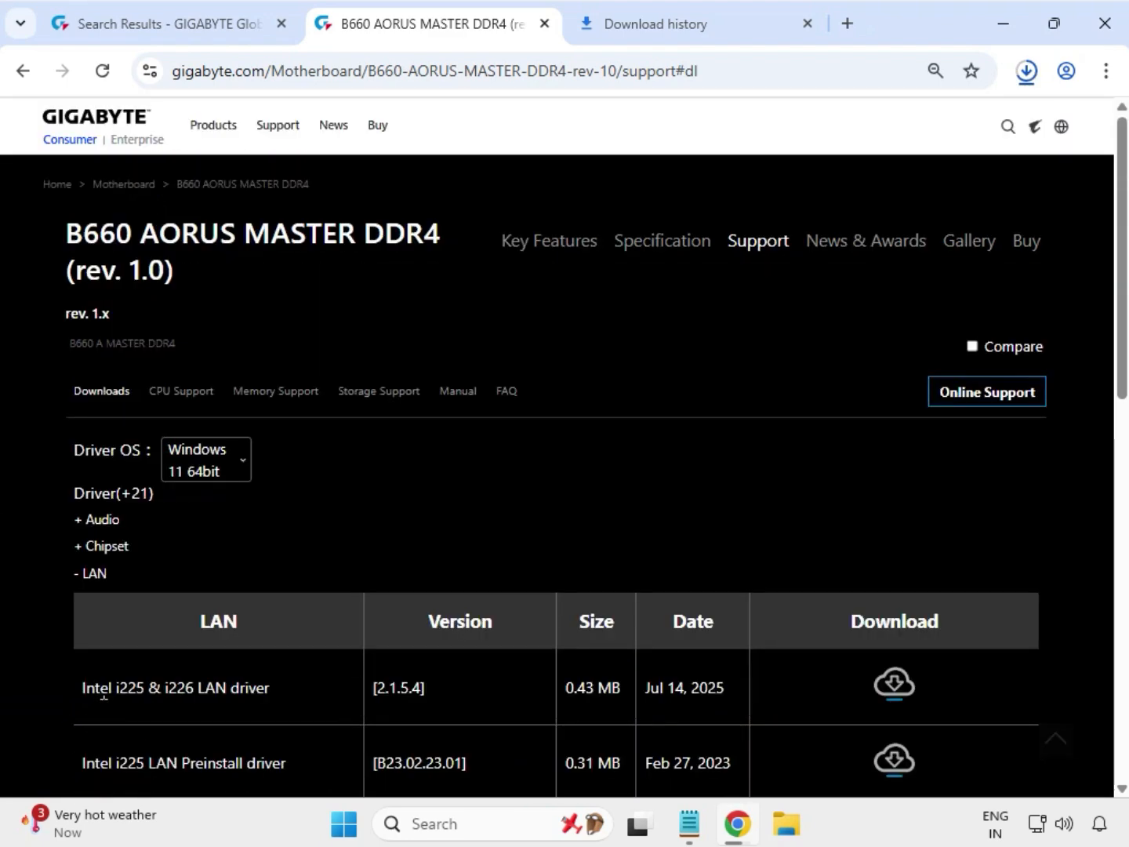
{"action": "left_click_drag", "start_coordinate": [86, 688], "coordinate": [627, 703]}
{"action": "left_click_drag", "start_coordinate": [703, 696], "coordinate": [760, 689]}
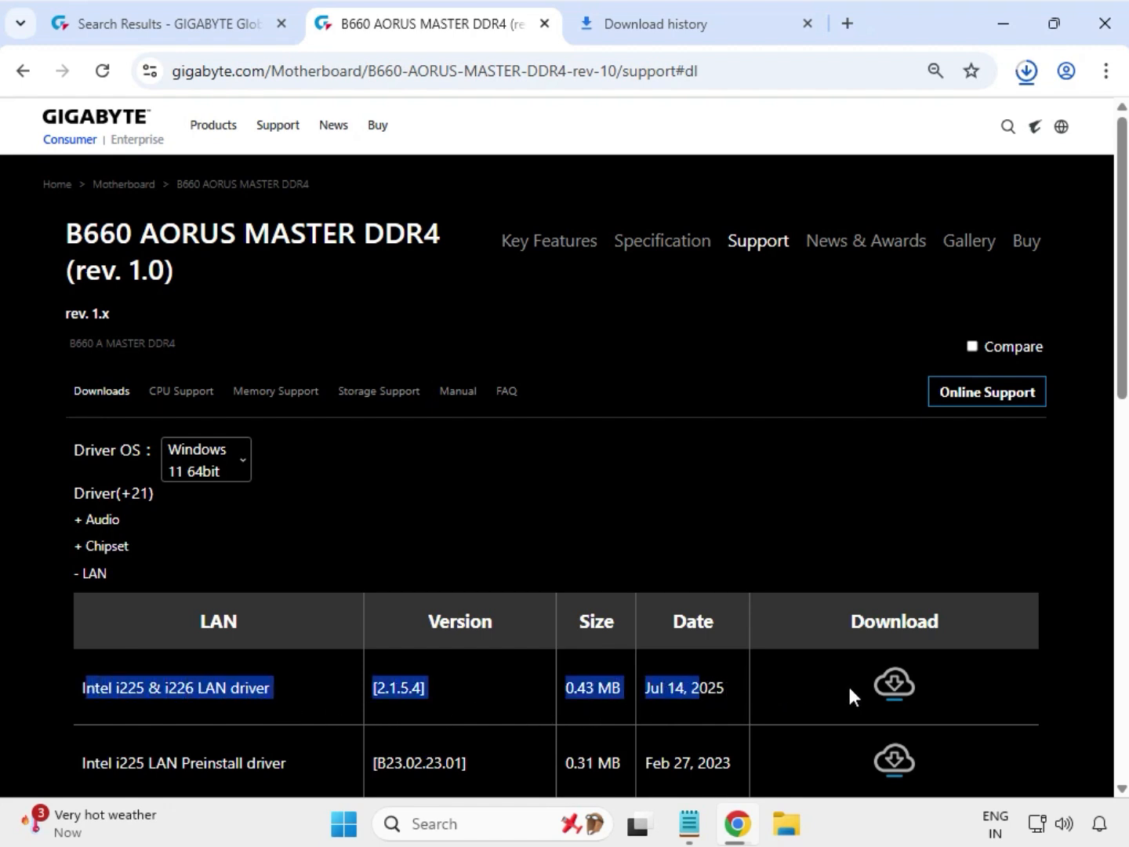
{"action": "left_click", "coordinate": [905, 689]}
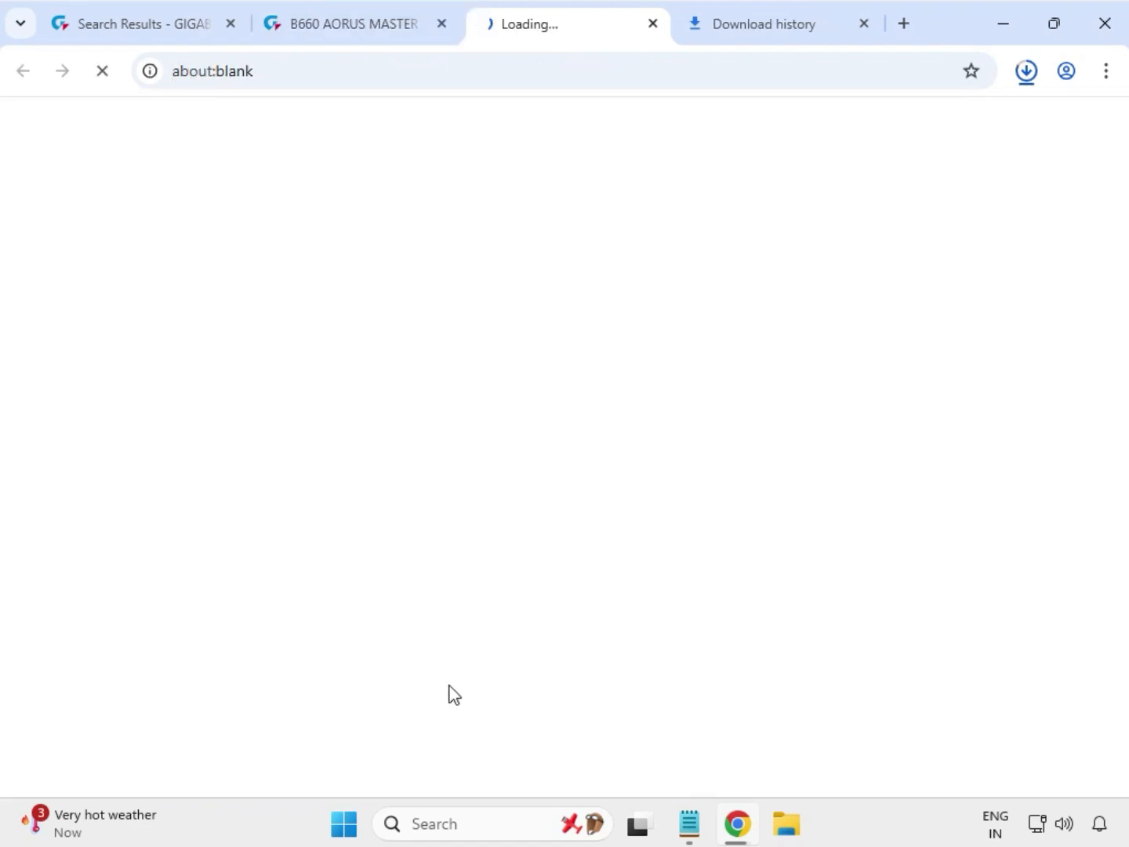
Step: Expand the VGA drivers and download the Intel Graphic Driver version 32.0.101.5542
{"action": "scroll", "coordinate": [377, 668], "scroll_direction": "down", "scroll_amount": 3}
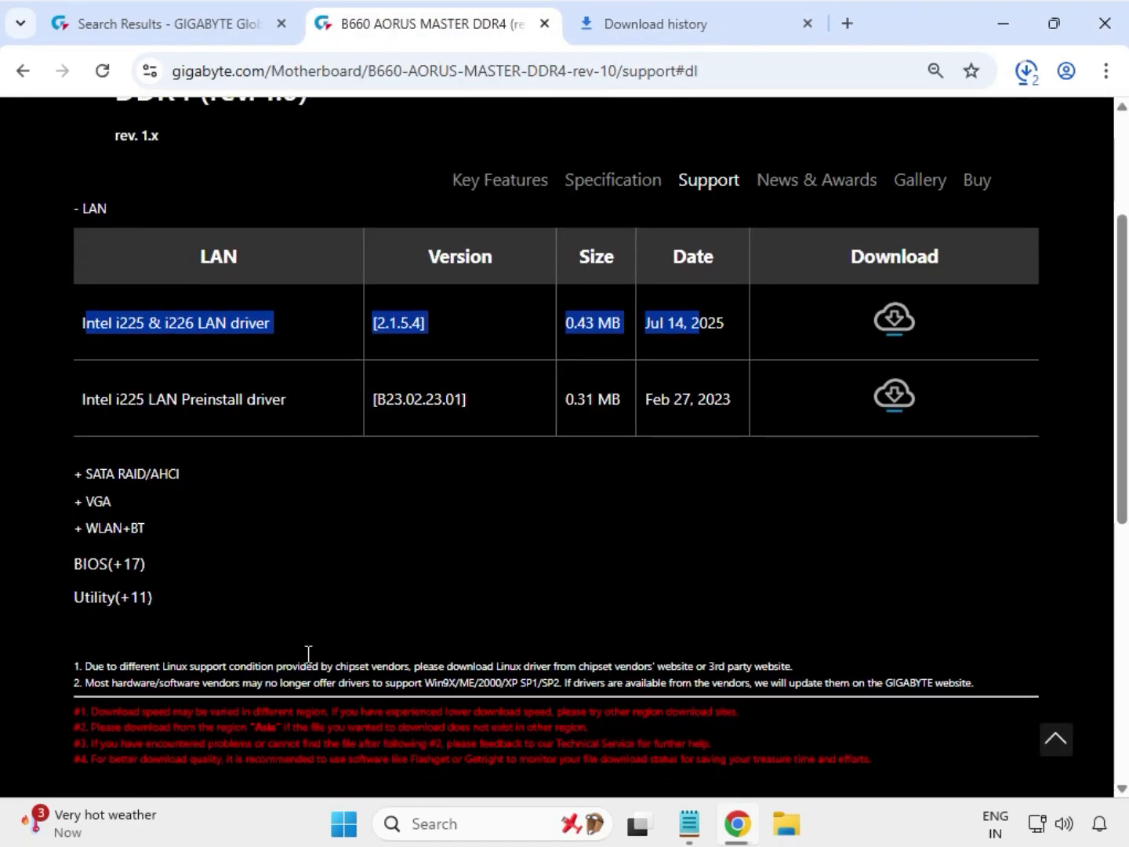
{"action": "left_click_drag", "start_coordinate": [113, 501], "coordinate": [87, 501]}
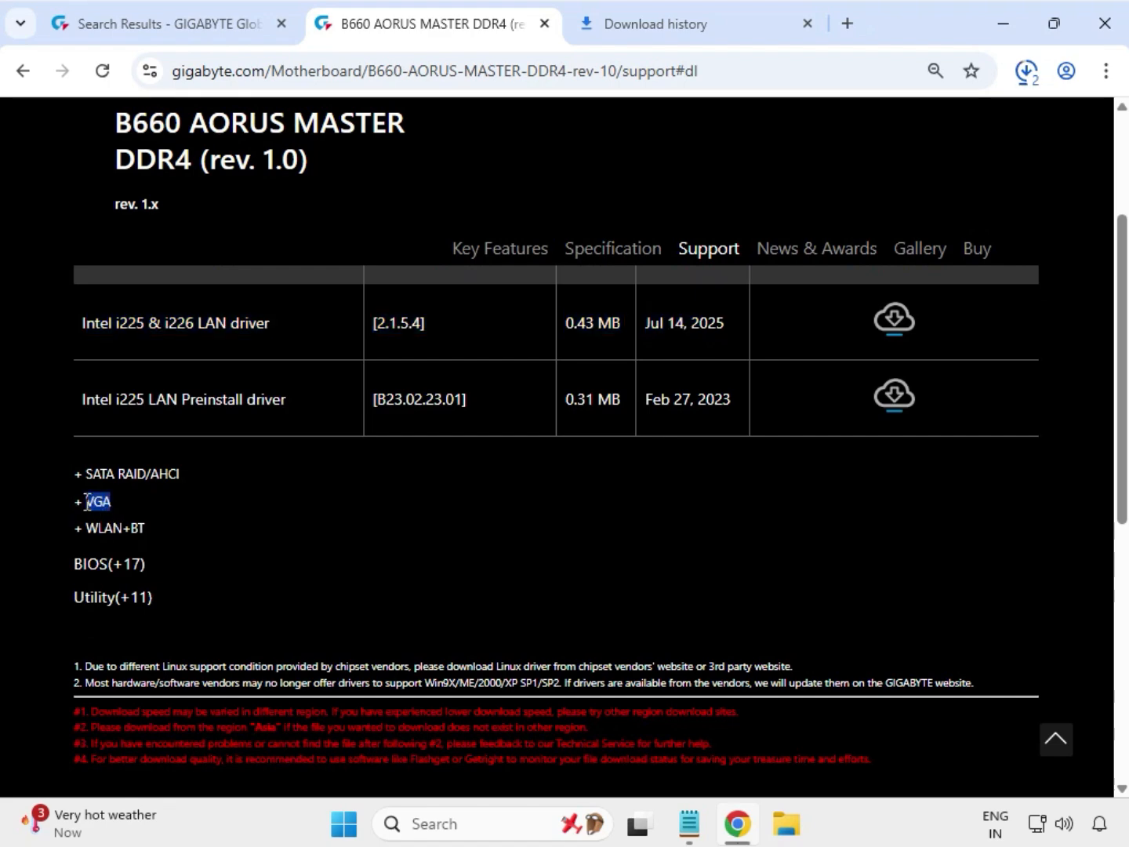
{"action": "left_click", "coordinate": [93, 501]}
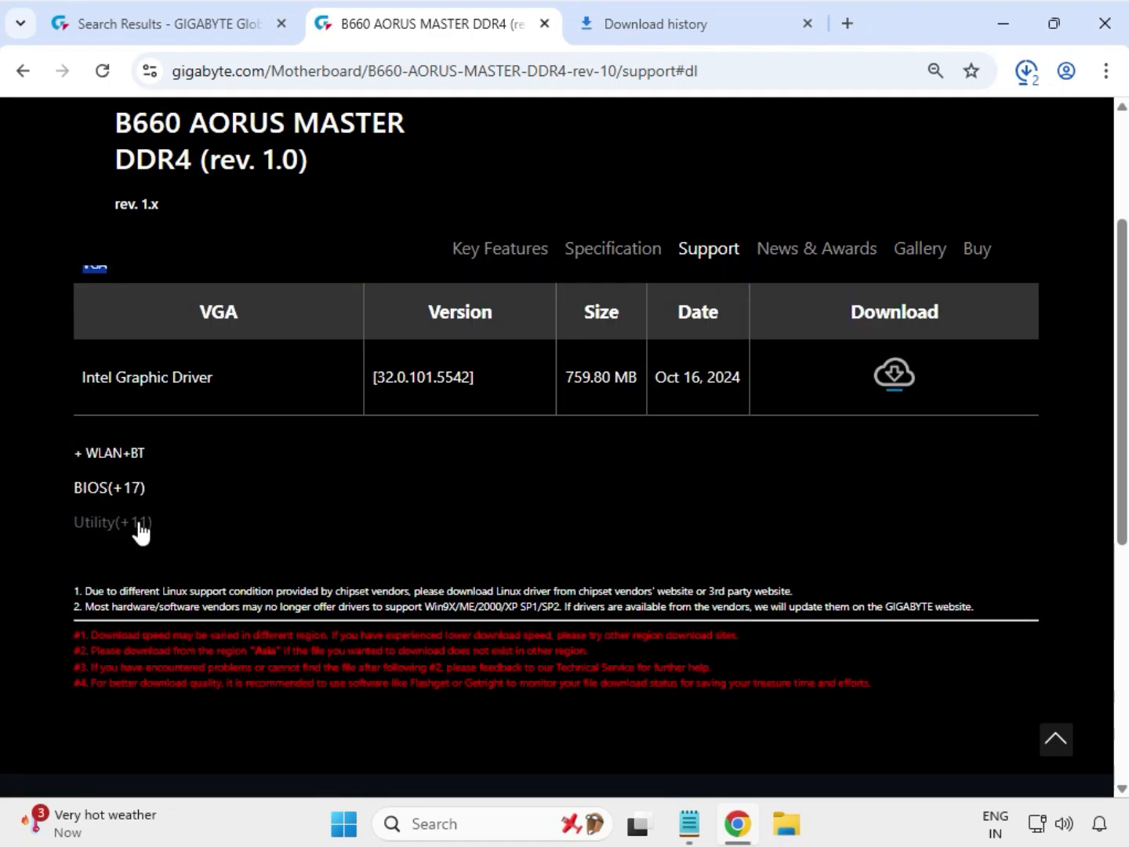
{"action": "scroll", "coordinate": [138, 526], "scroll_direction": "up", "scroll_amount": 2}
{"action": "left_click_drag", "start_coordinate": [94, 492], "coordinate": [229, 501]}
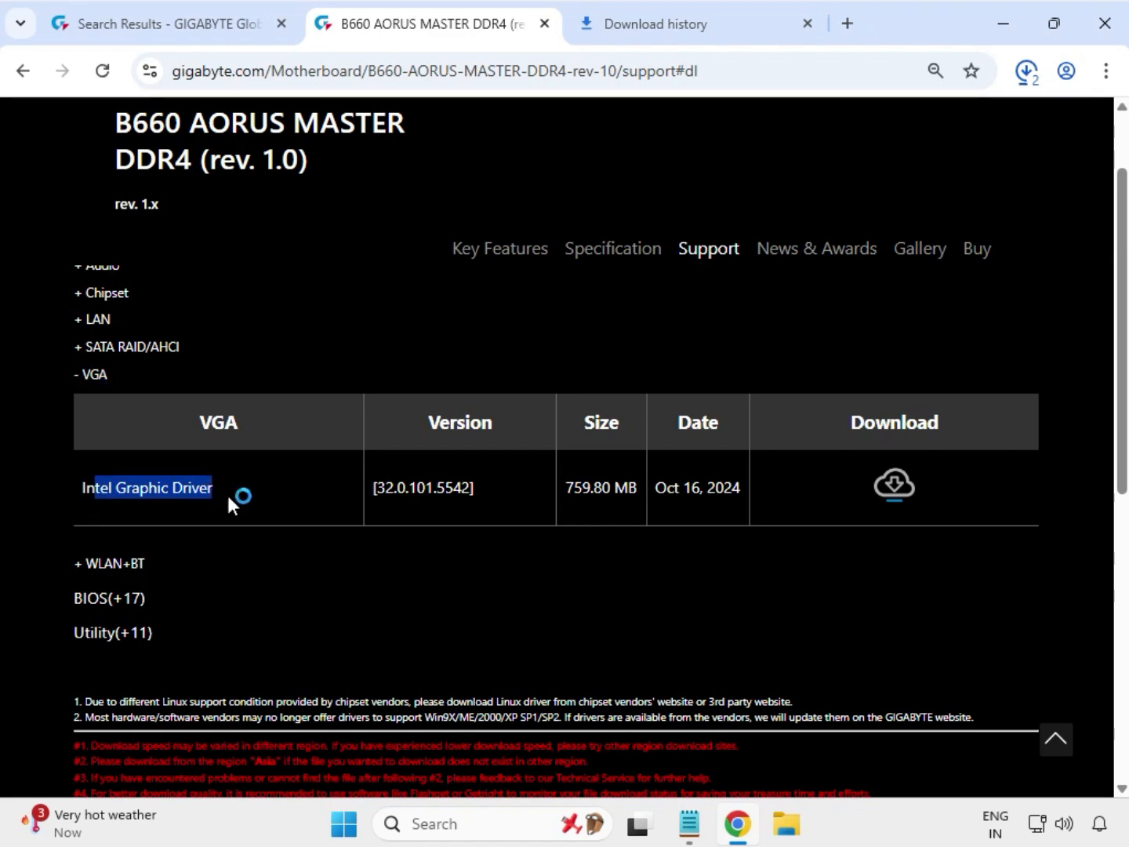
{"action": "left_click", "coordinate": [899, 496]}
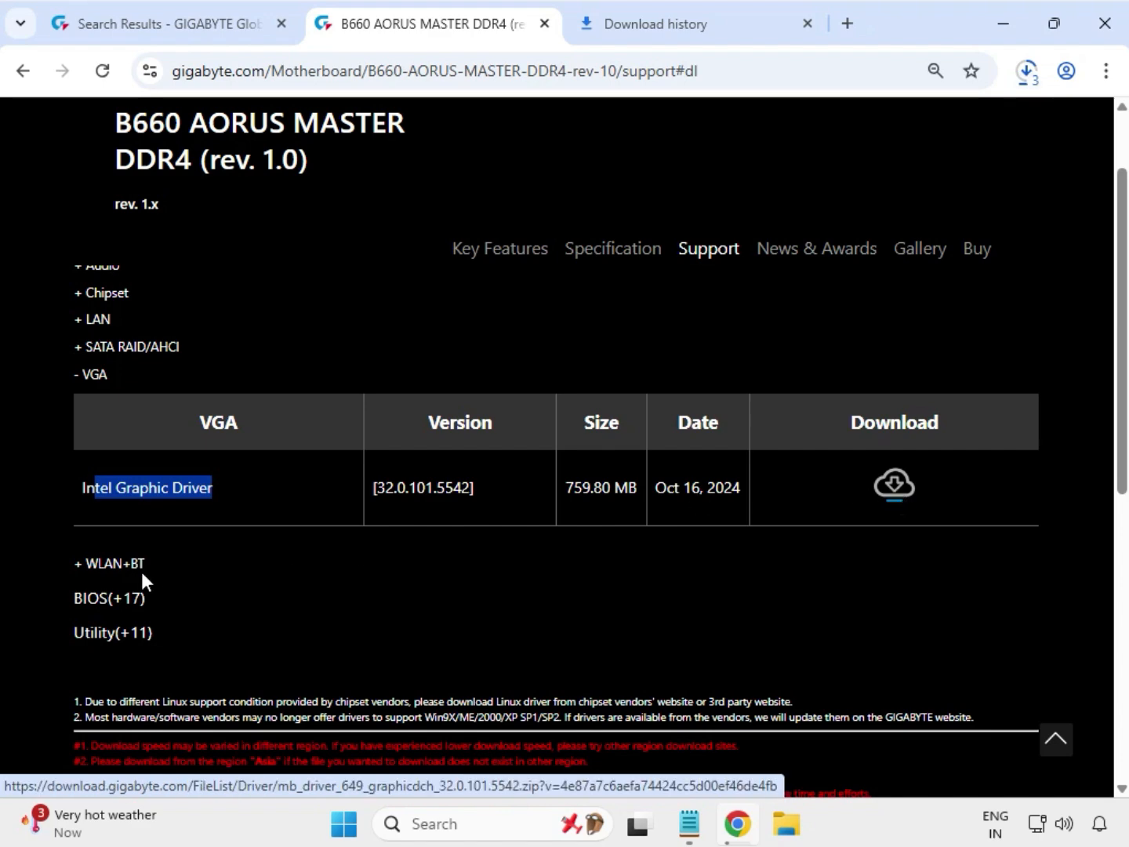
Step: Expand the WLAN+BT drivers and download the Intel Bluetooth Driver 22.170.0.2 and Intel WIFI driver 22.200.0.6
{"action": "left_click_drag", "start_coordinate": [148, 567], "coordinate": [350, 521]}
{"action": "left_click_drag", "start_coordinate": [114, 581], "coordinate": [208, 589]}
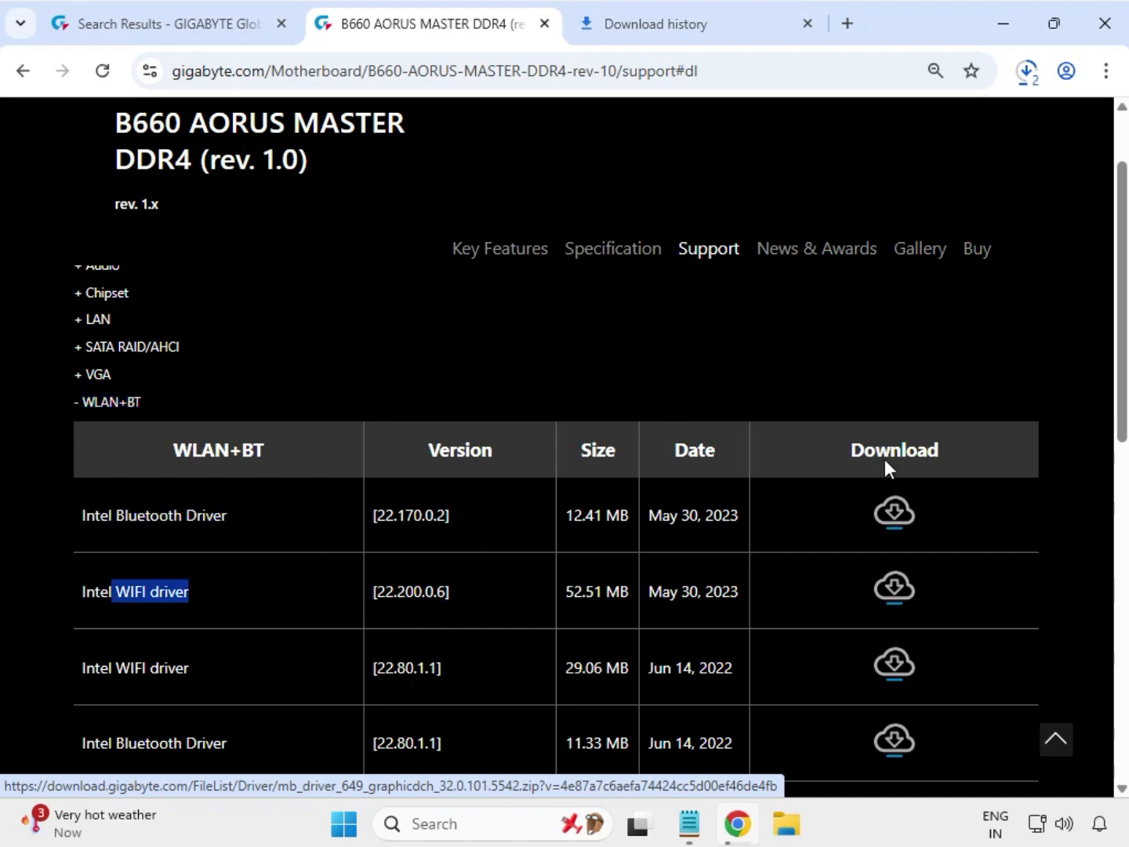
{"action": "left_click", "coordinate": [894, 511]}
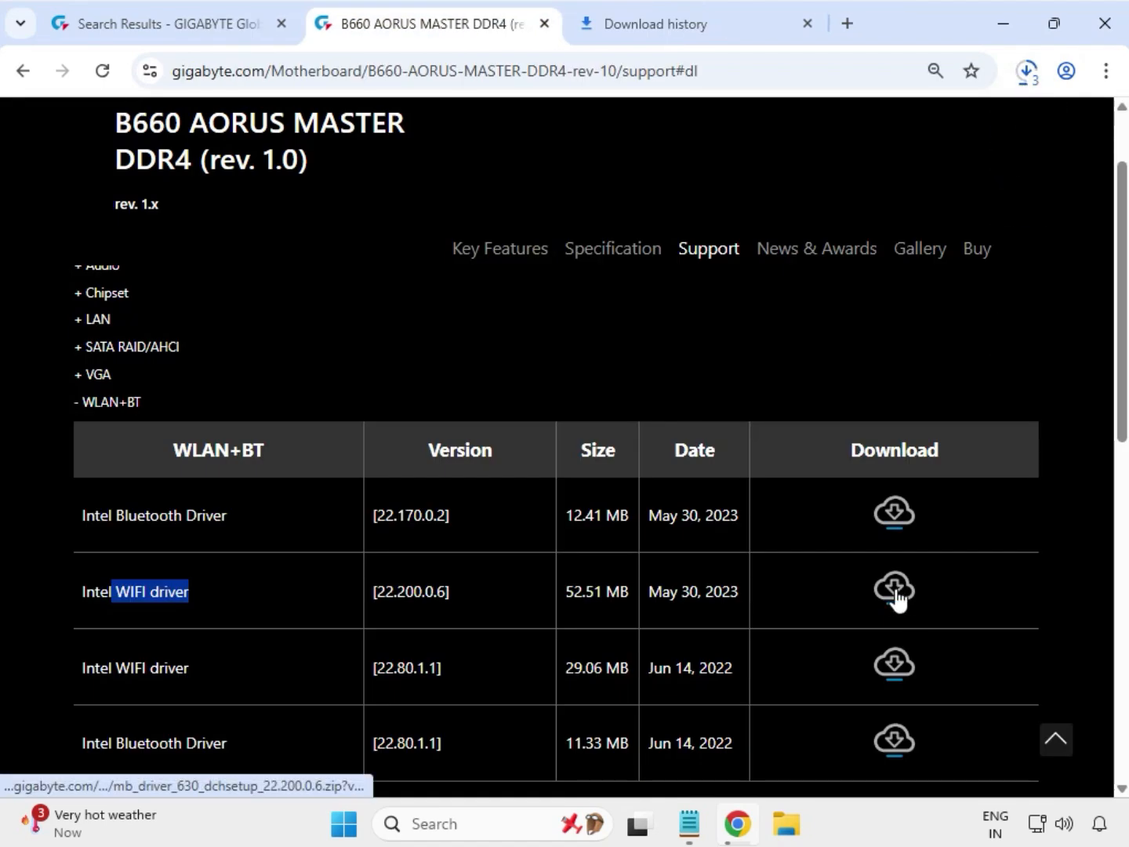
{"action": "left_click", "coordinate": [891, 587]}
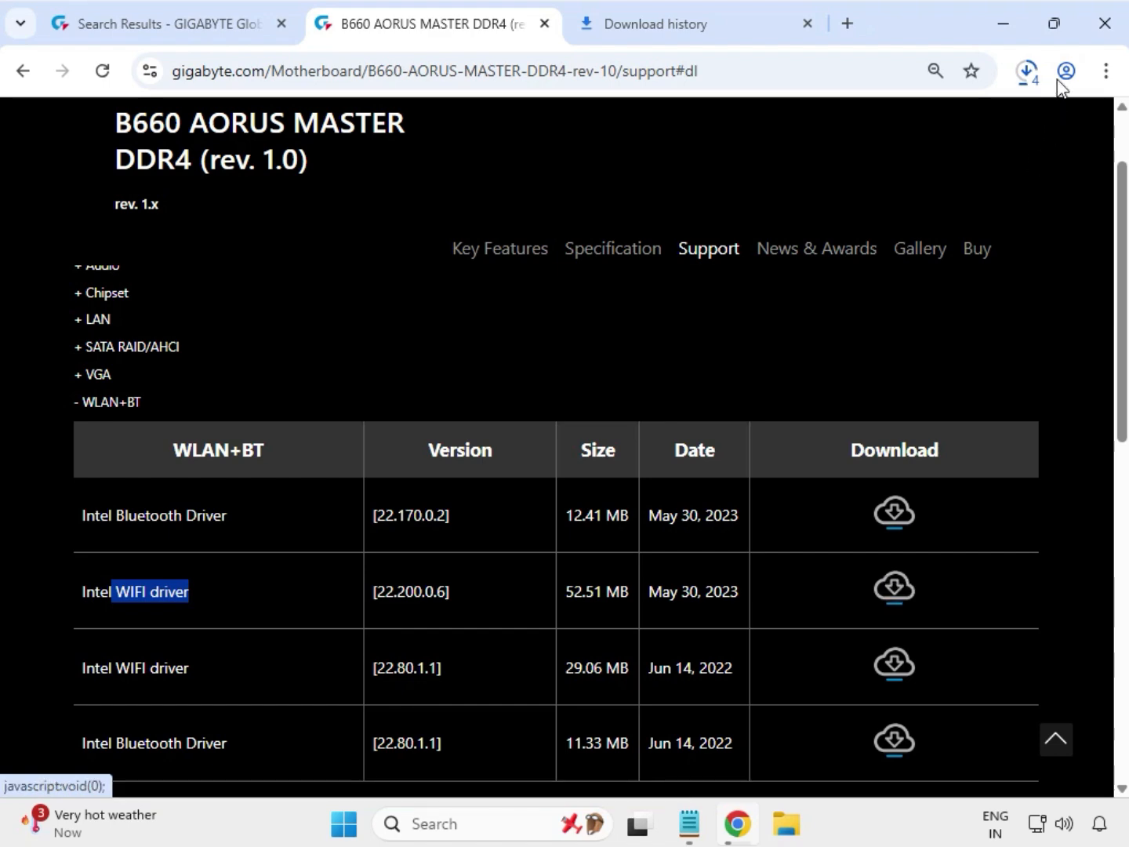
Step: Show the downloaded LAN driver in File Explorer's Downloads folder and select all the driver archives there
{"action": "left_click", "coordinate": [1028, 72]}
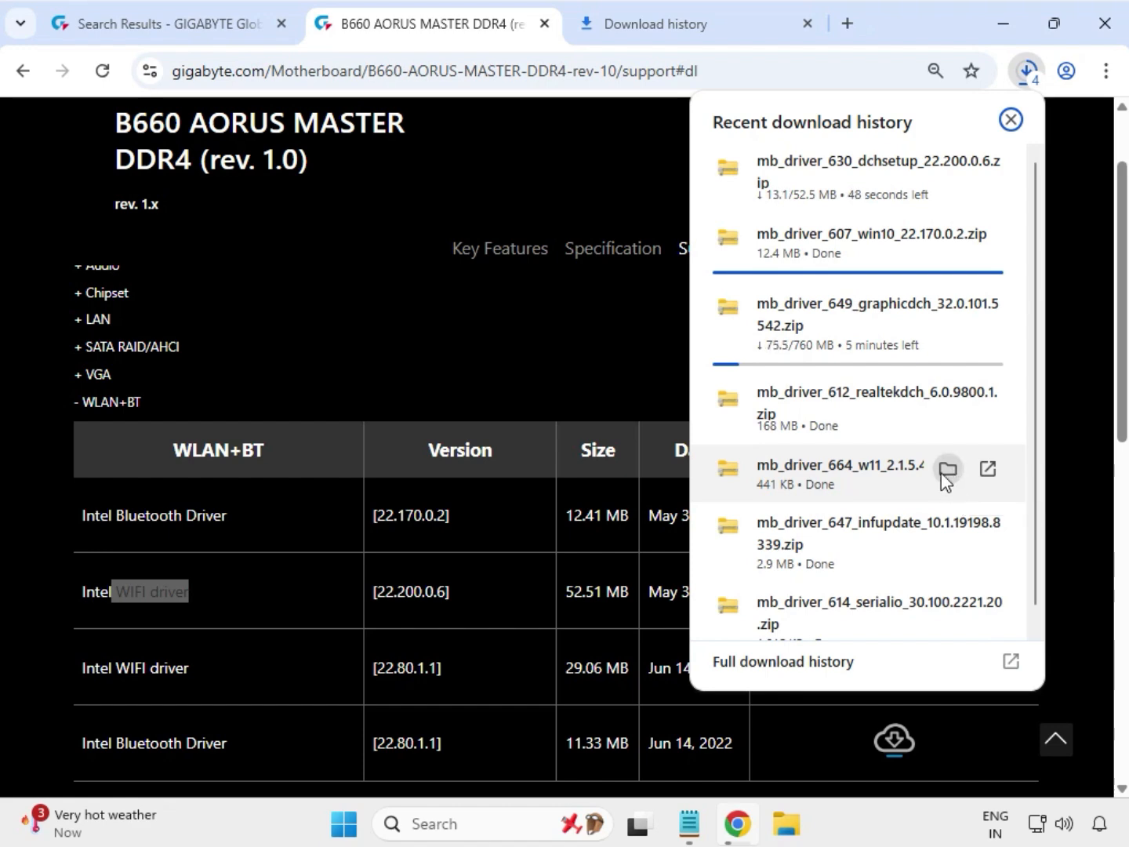
{"action": "left_click", "coordinate": [945, 472]}
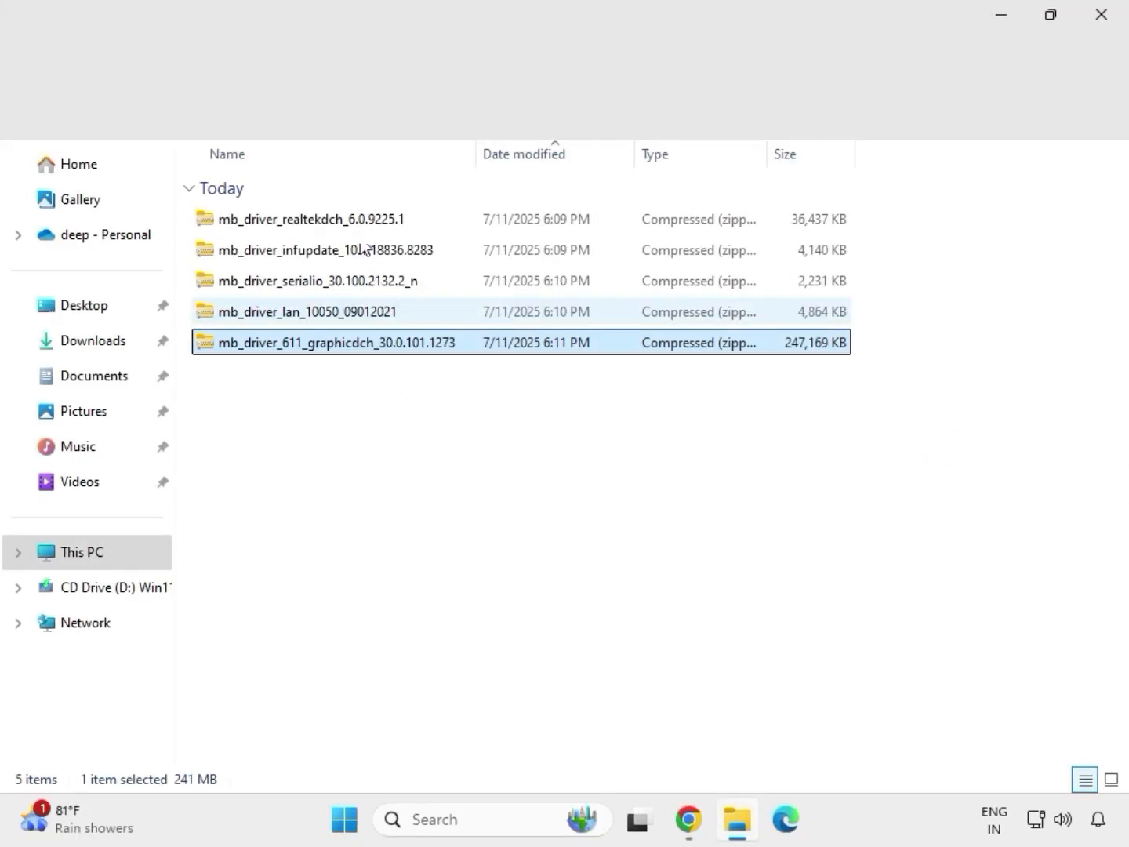
{"action": "left_click_drag", "start_coordinate": [403, 384], "coordinate": [349, 207]}
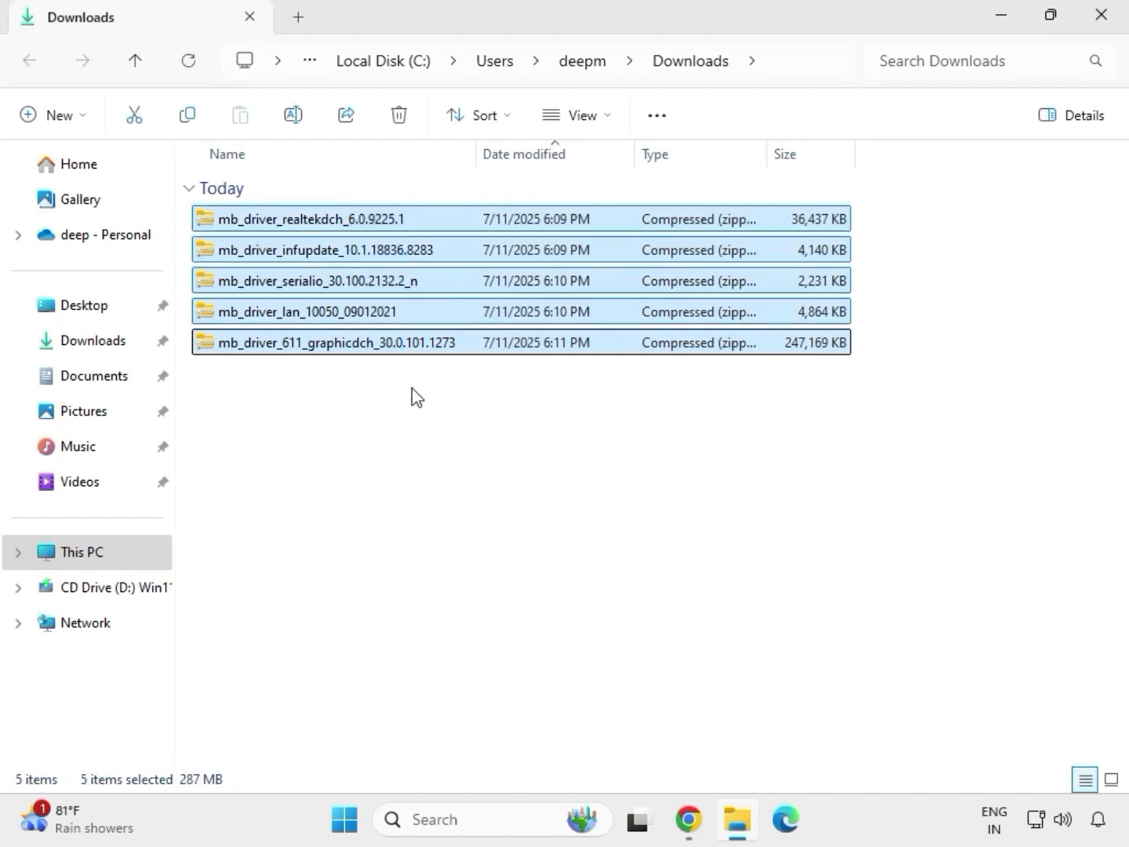
Step: Extract the mb_driver_611_graphicdch_30.0.101.1273 archive to its default folder in Downloads and close the extracted folder's window
{"action": "left_click", "coordinate": [395, 348]}
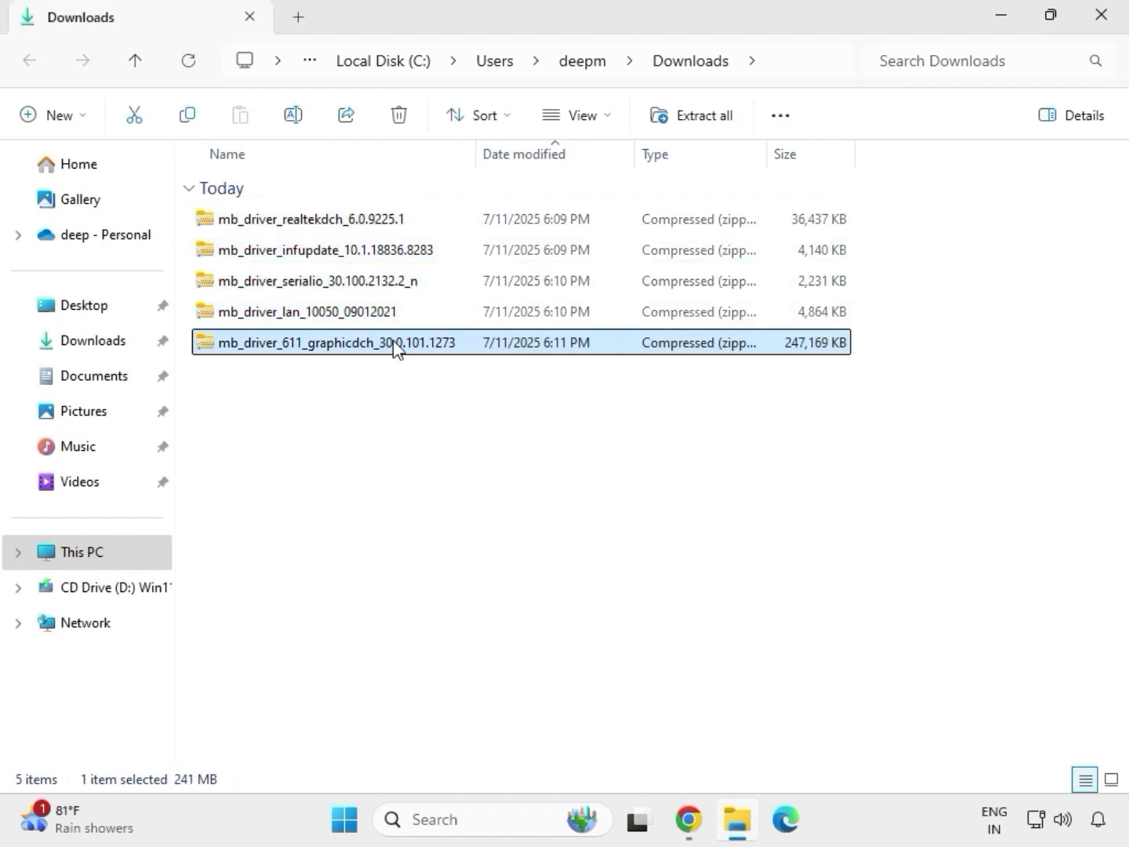
{"action": "right_click", "coordinate": [395, 348]}
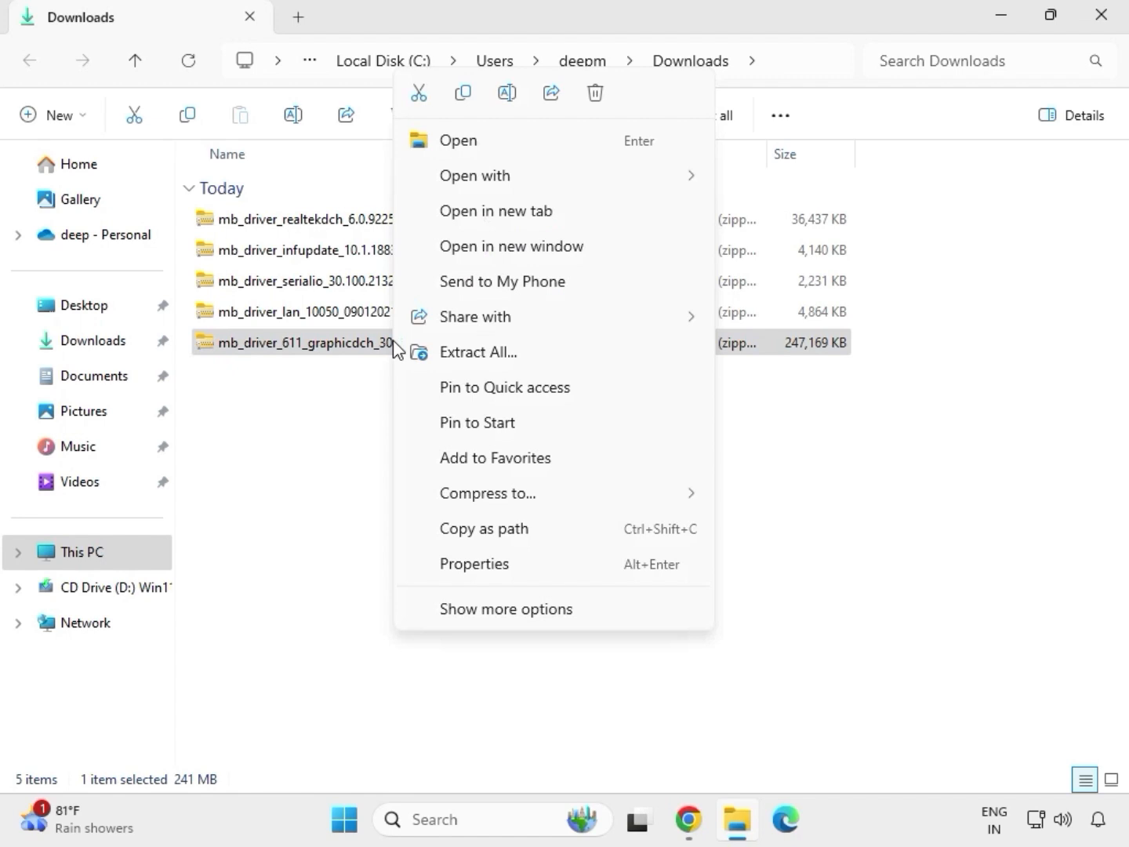
{"action": "left_click", "coordinate": [510, 611]}
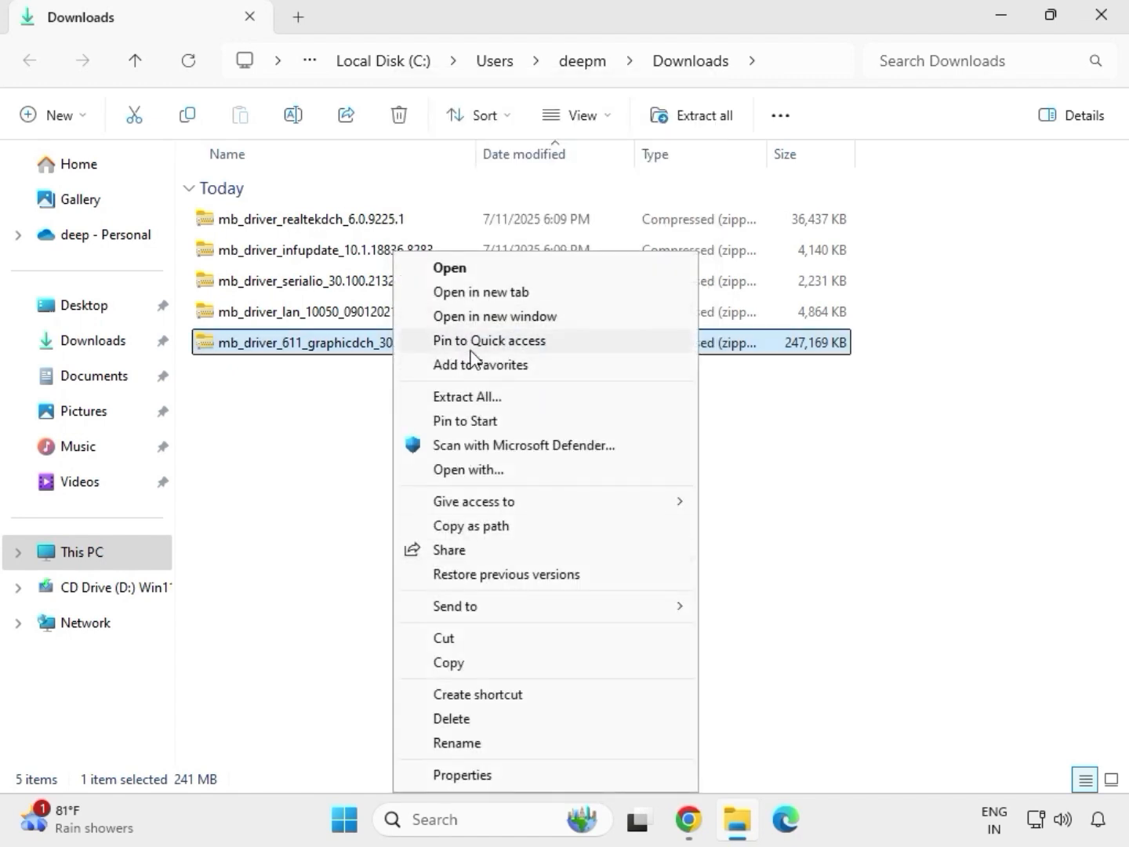
{"action": "left_click", "coordinate": [476, 399]}
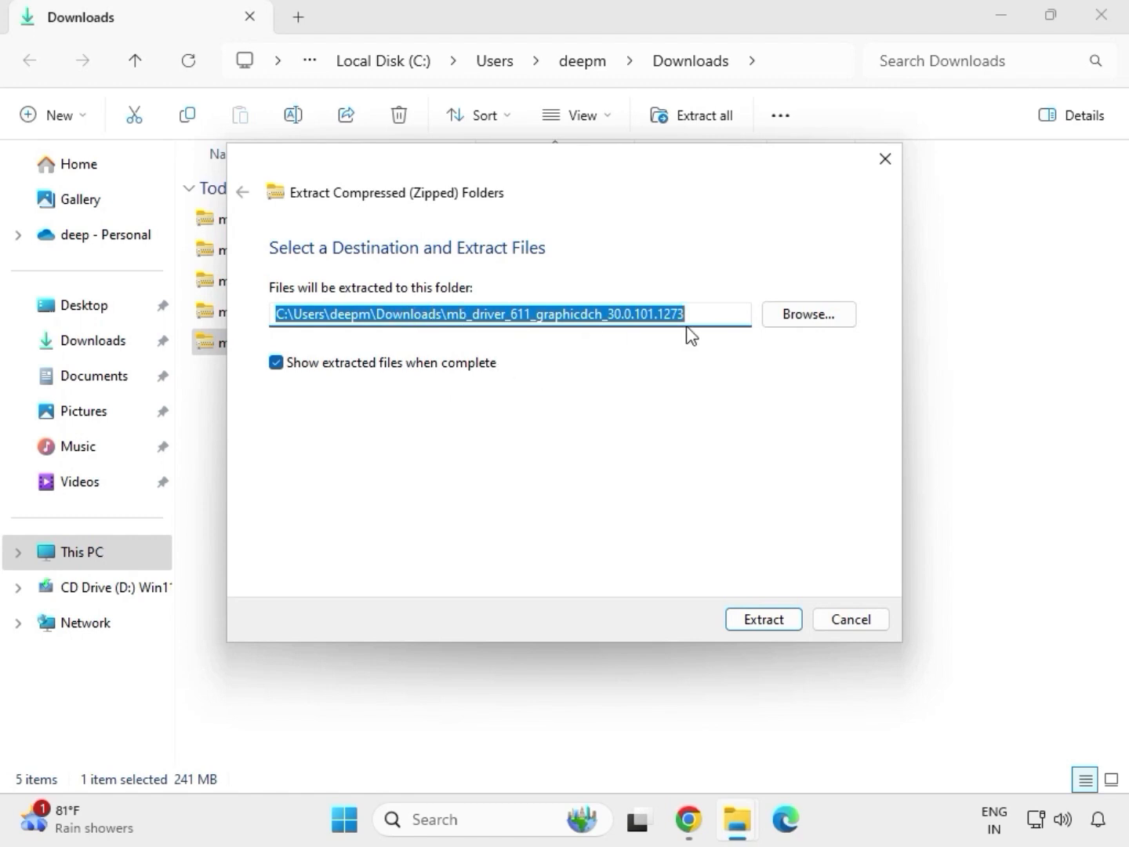
{"action": "left_click", "coordinate": [769, 623]}
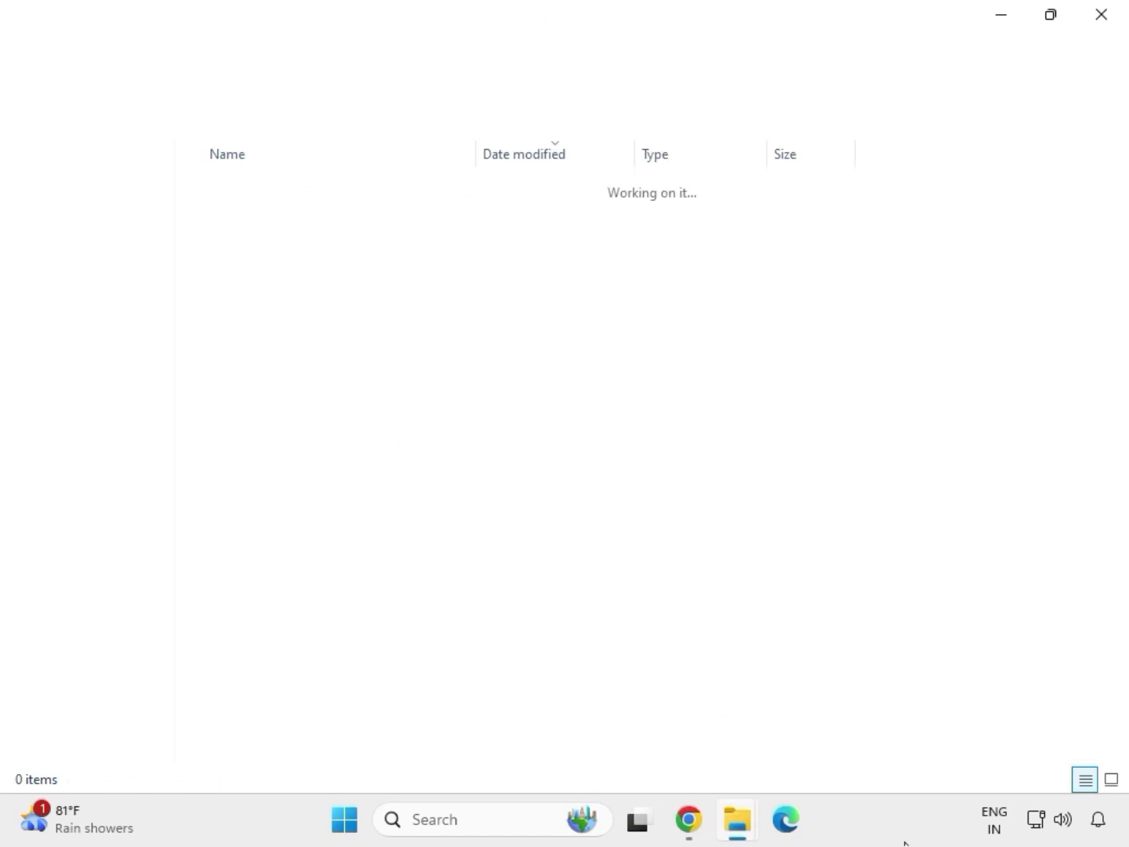
{"action": "left_click", "coordinate": [1099, 18]}
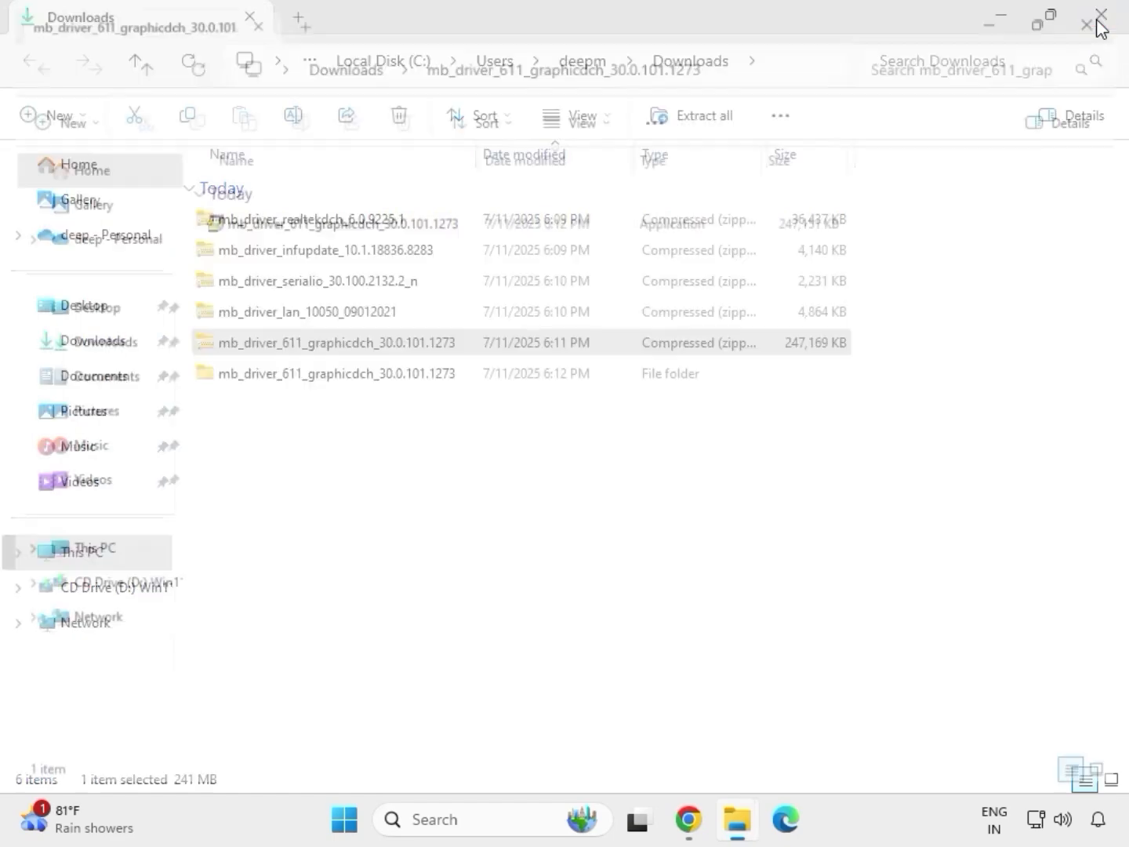
Step: Extract the mb_driver_lan_10050_09012021 archive to its default folder in Downloads and close the extracted folder's window
{"action": "left_click", "coordinate": [288, 314]}
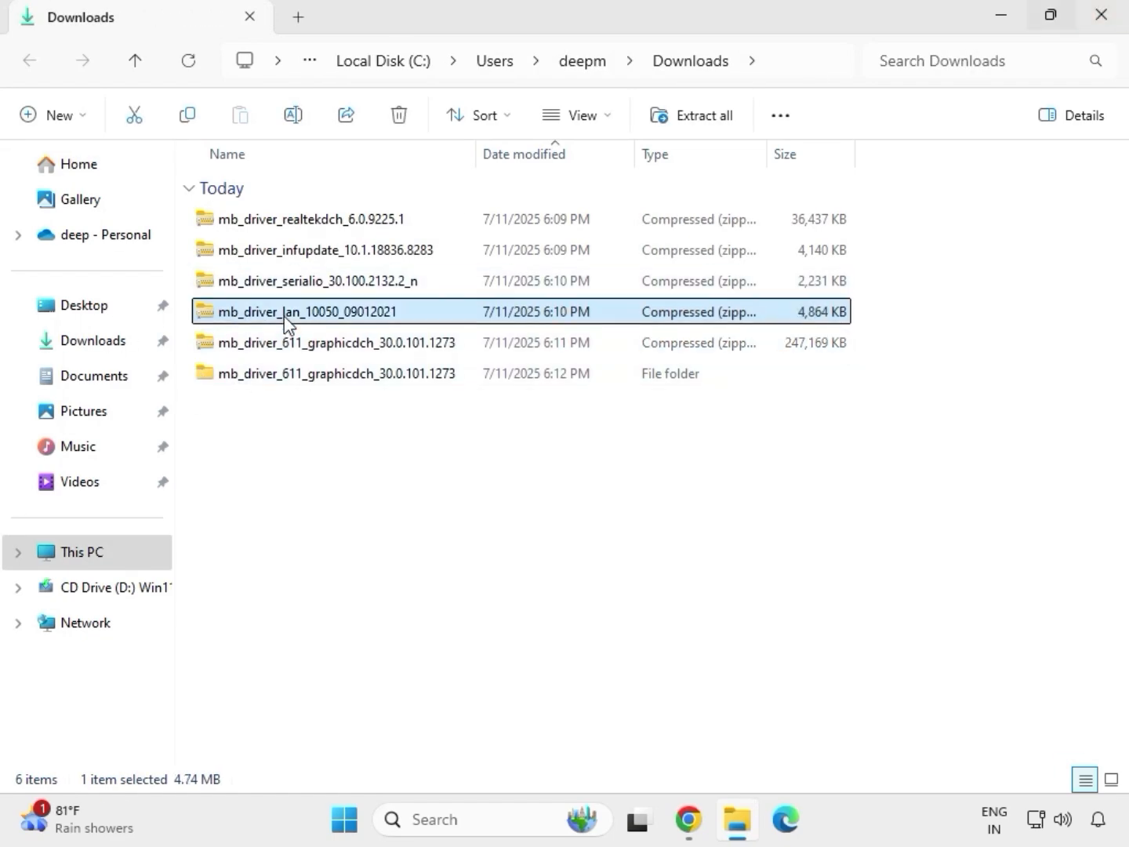
{"action": "right_click", "coordinate": [284, 316]}
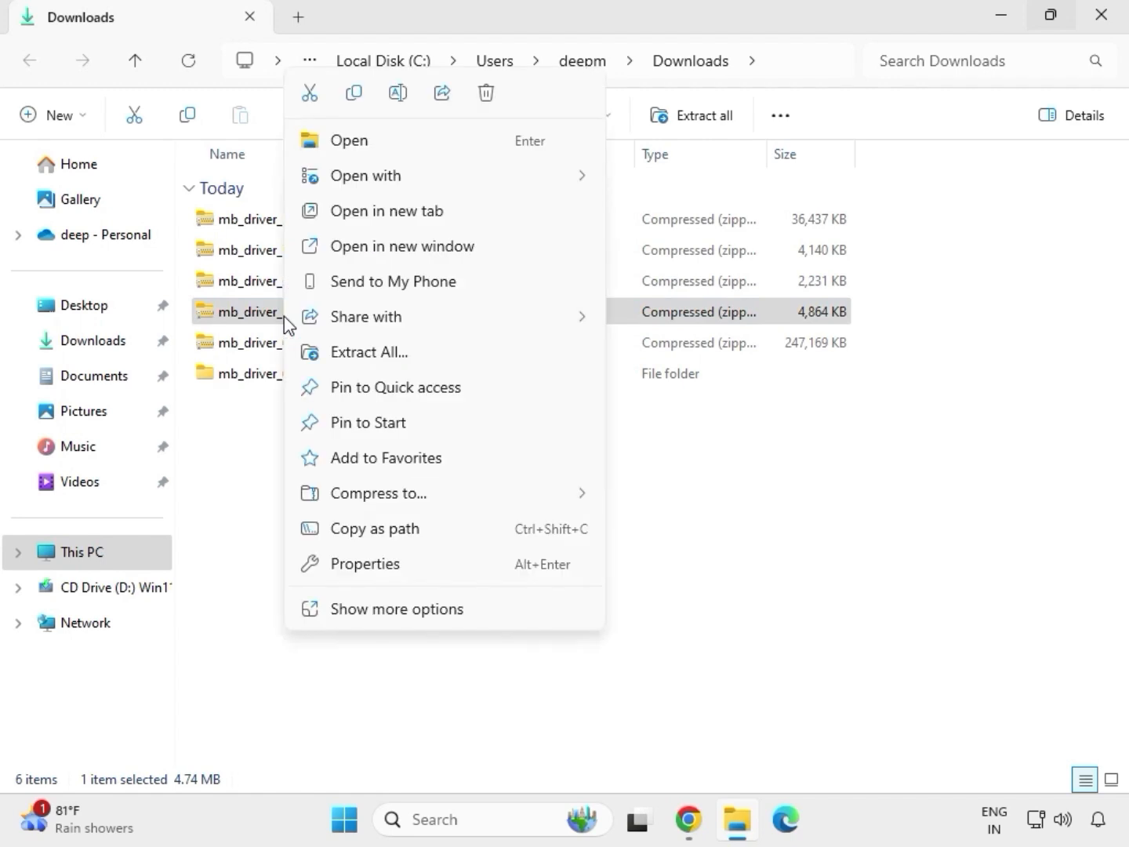
{"action": "left_click", "coordinate": [377, 609]}
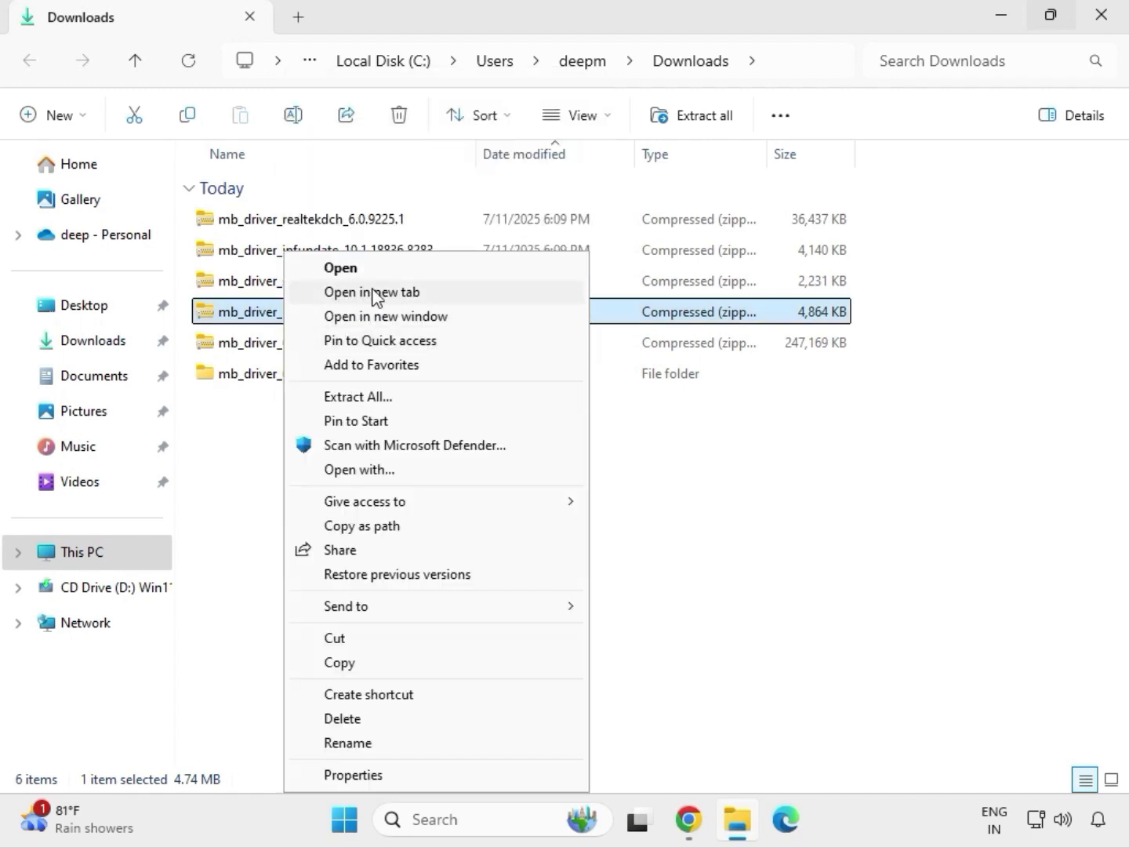
{"action": "left_click", "coordinate": [357, 397]}
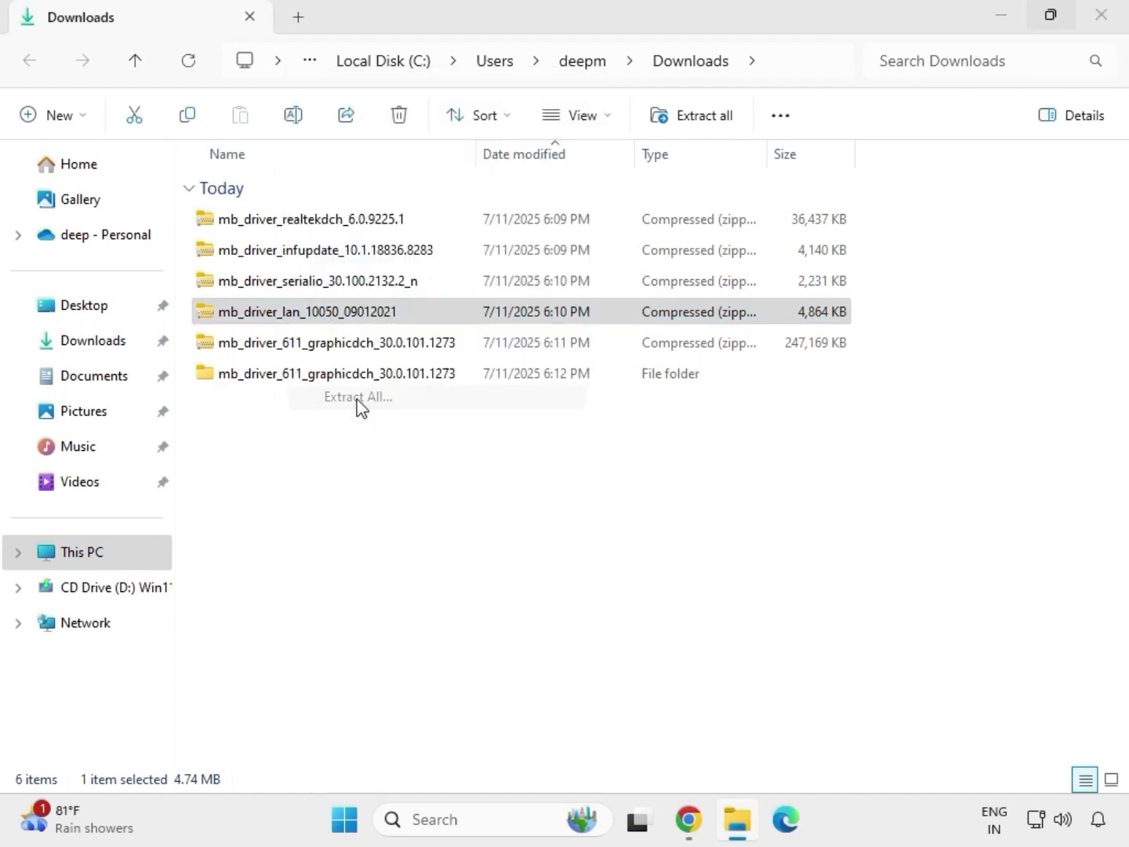
{"action": "left_click", "coordinate": [757, 620]}
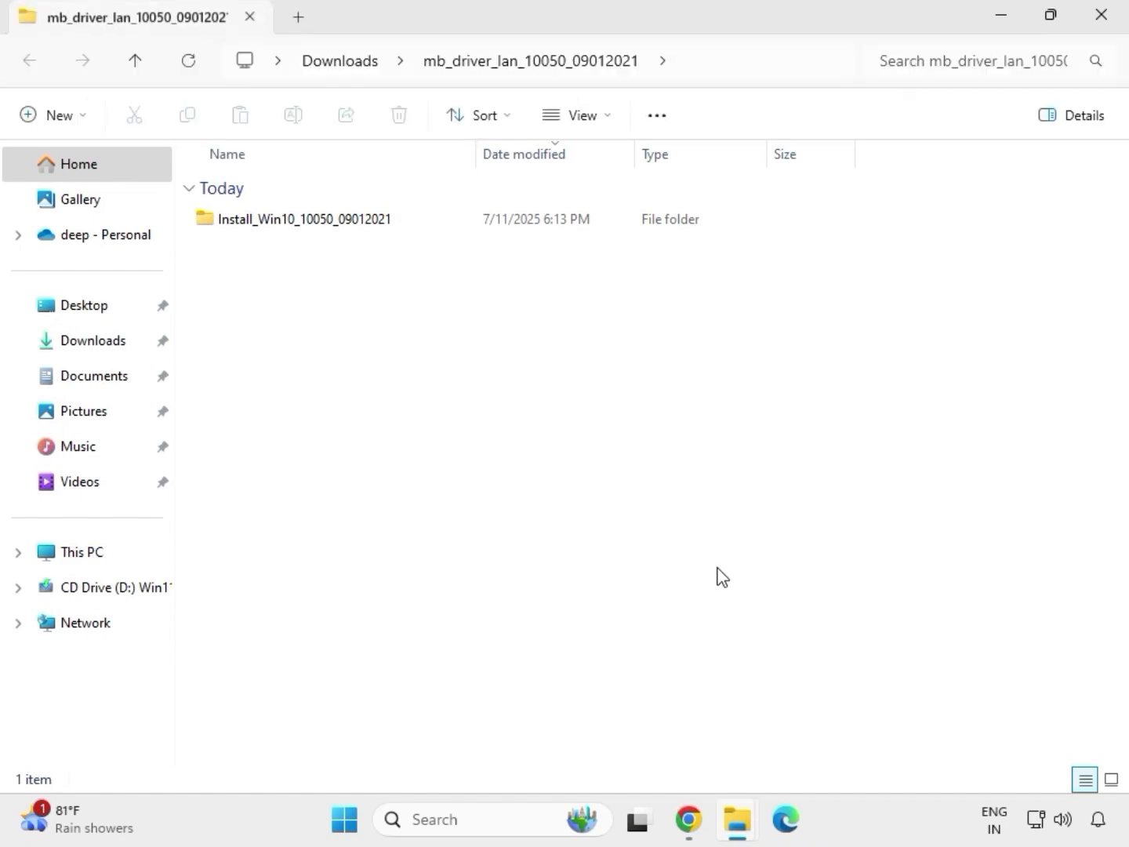
{"action": "left_click", "coordinate": [1101, 15]}
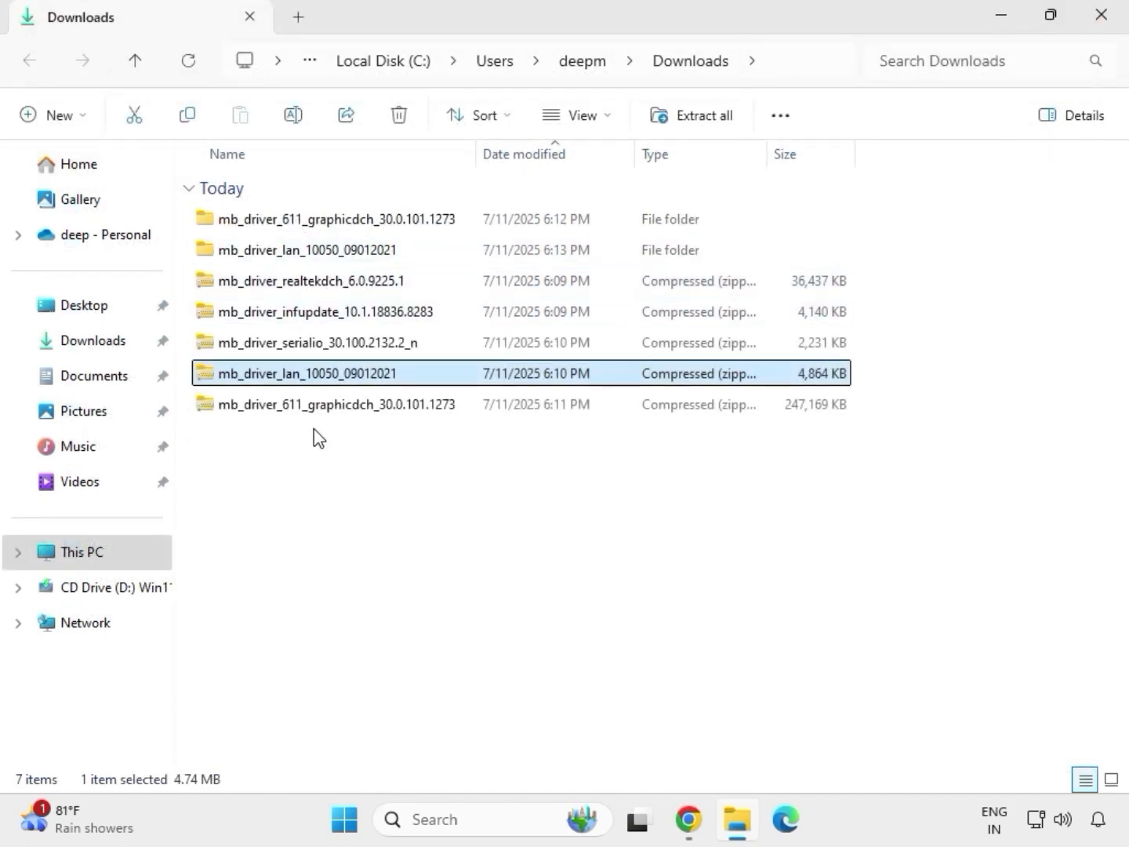
Step: Extract the mb_driver_serialio_30.100.2132.2_n archive to its default folder in Downloads
{"action": "left_click", "coordinate": [282, 349]}
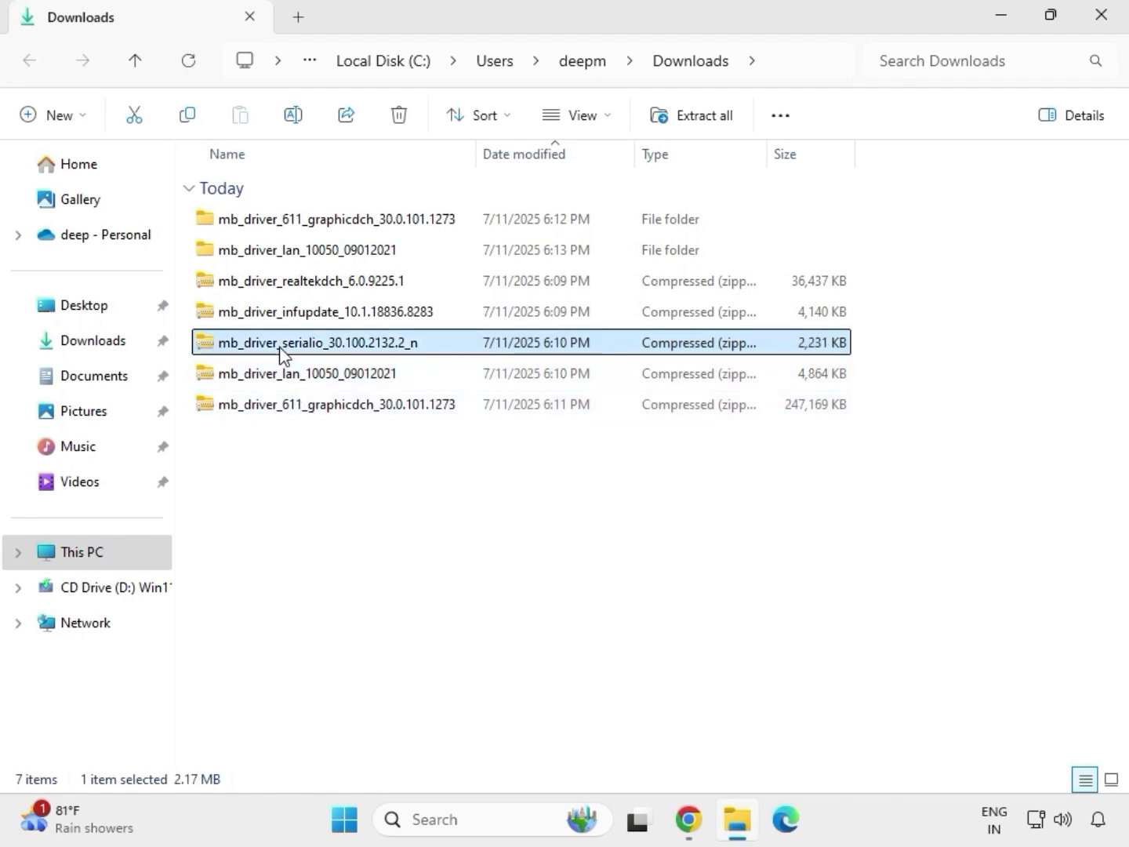
{"action": "right_click", "coordinate": [280, 350]}
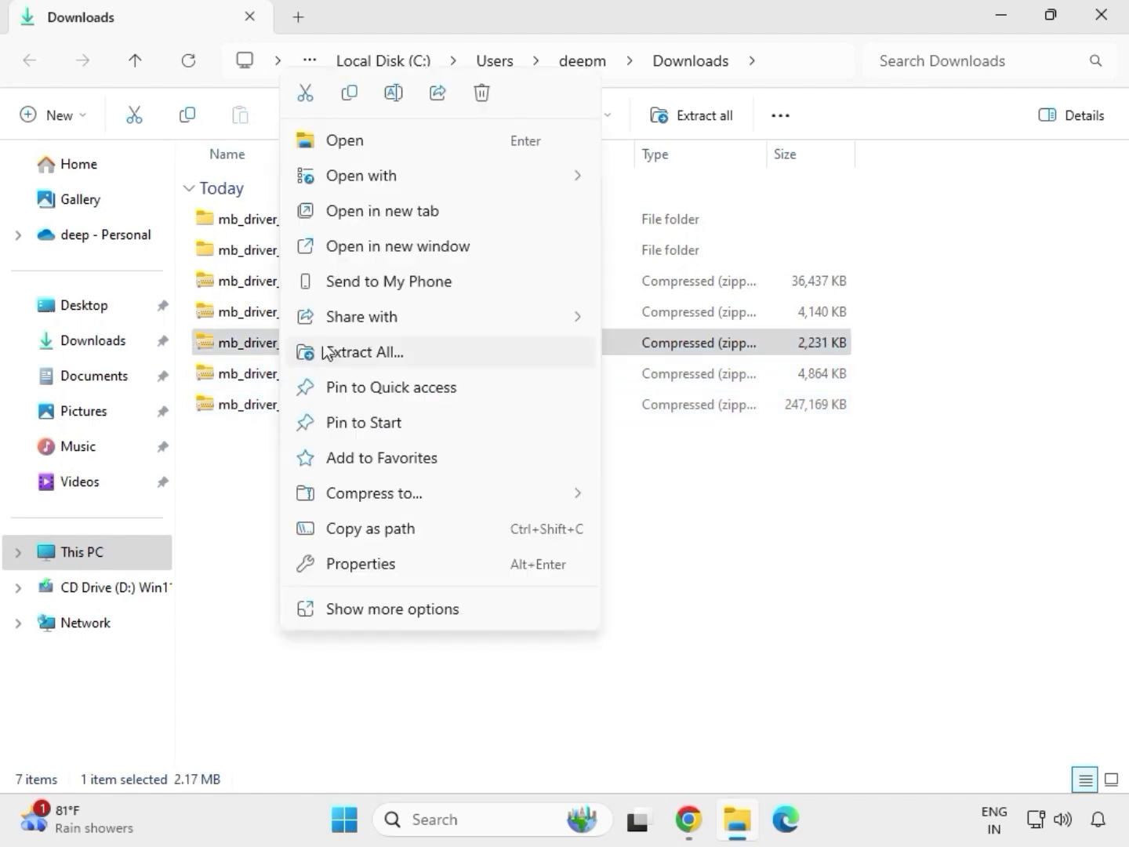
{"action": "left_click", "coordinate": [345, 353]}
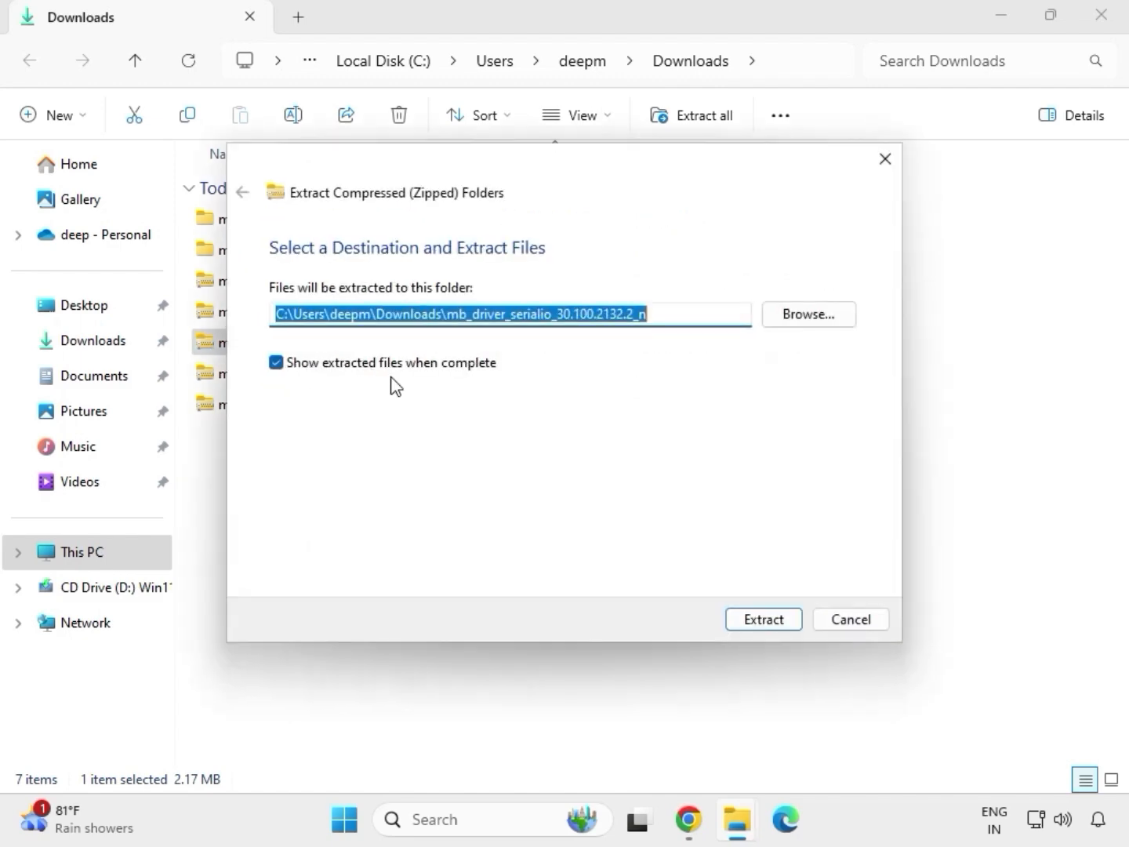
{"action": "left_click", "coordinate": [755, 619]}
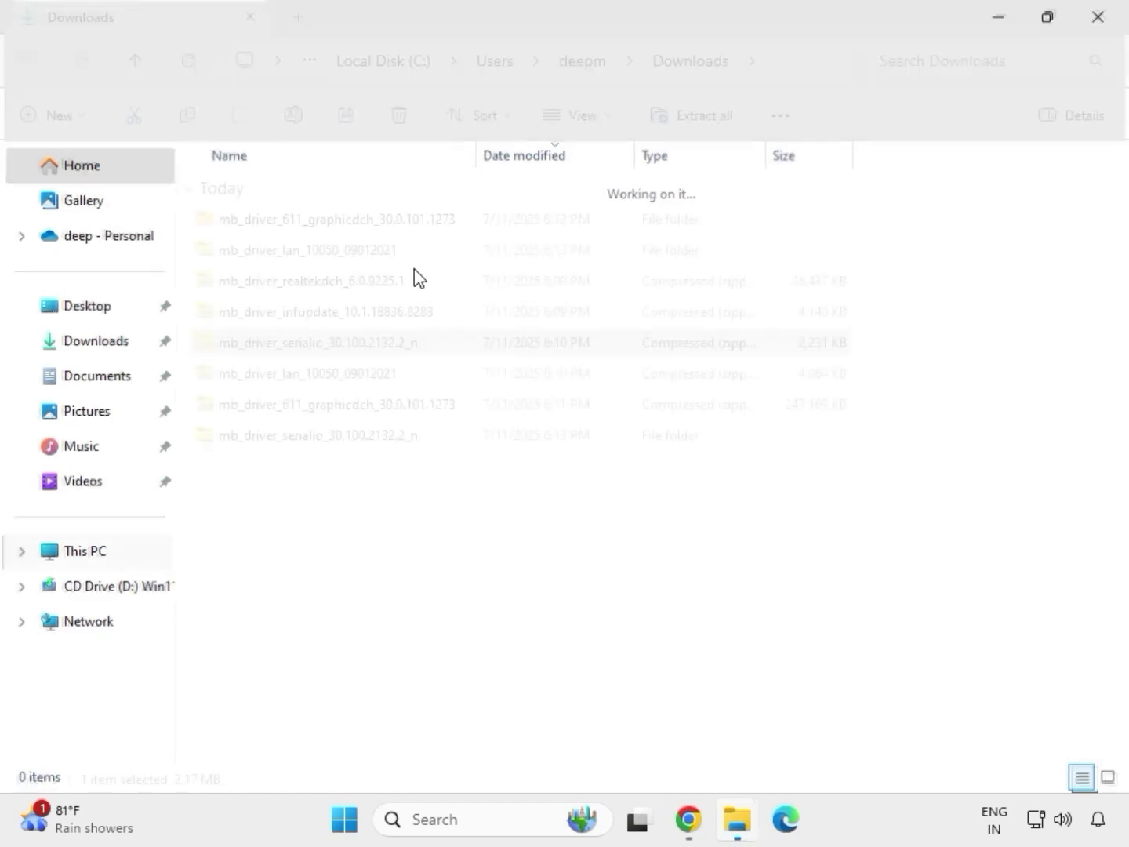
Step: Extract the mb_driver_infupdate_10.1.18836.8283 archive to its default folder in Downloads and close the extracted folder's window
{"action": "left_click", "coordinate": [290, 312]}
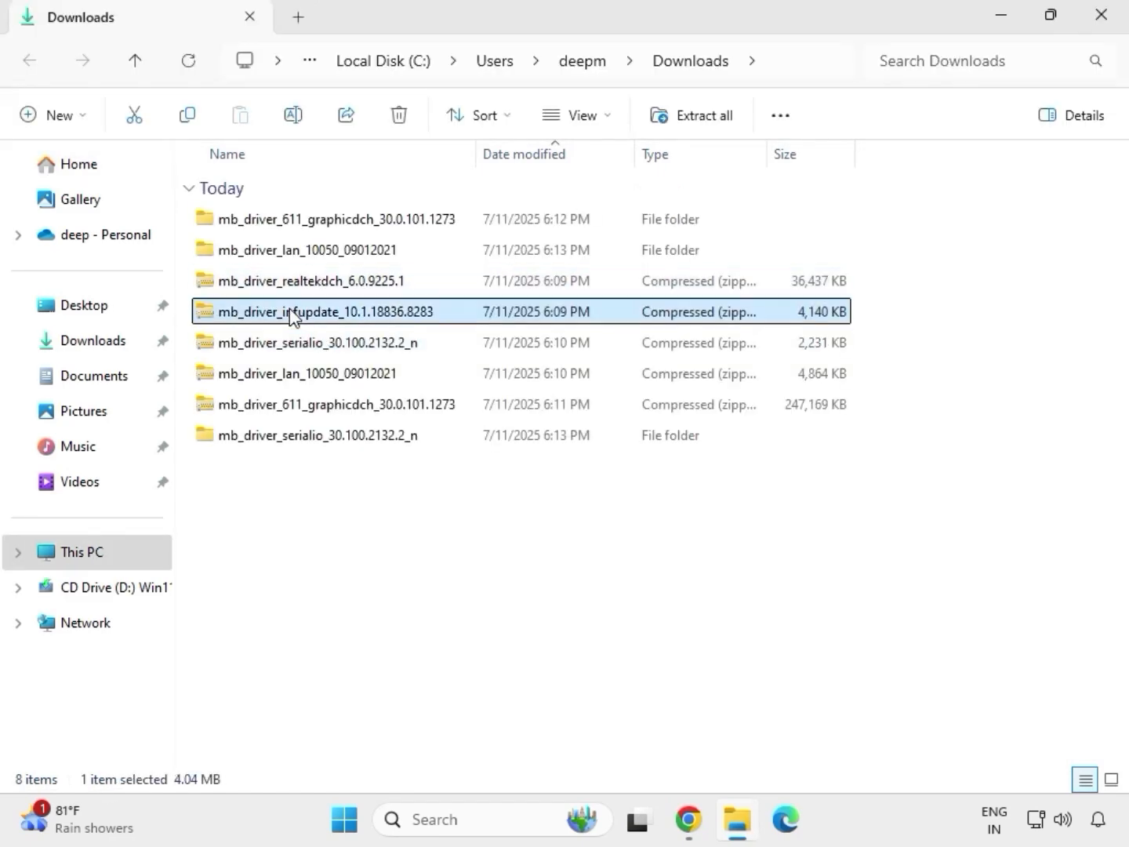
{"action": "right_click", "coordinate": [290, 314]}
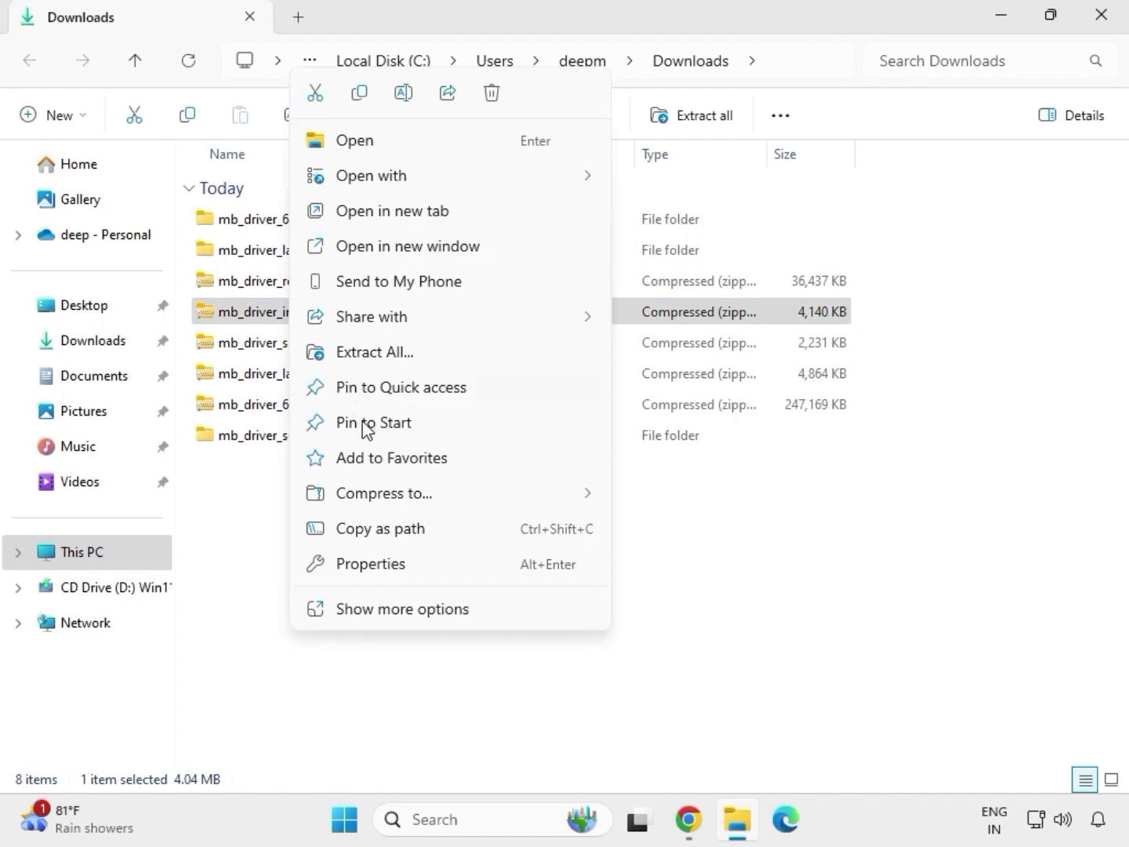
{"action": "left_click", "coordinate": [396, 353]}
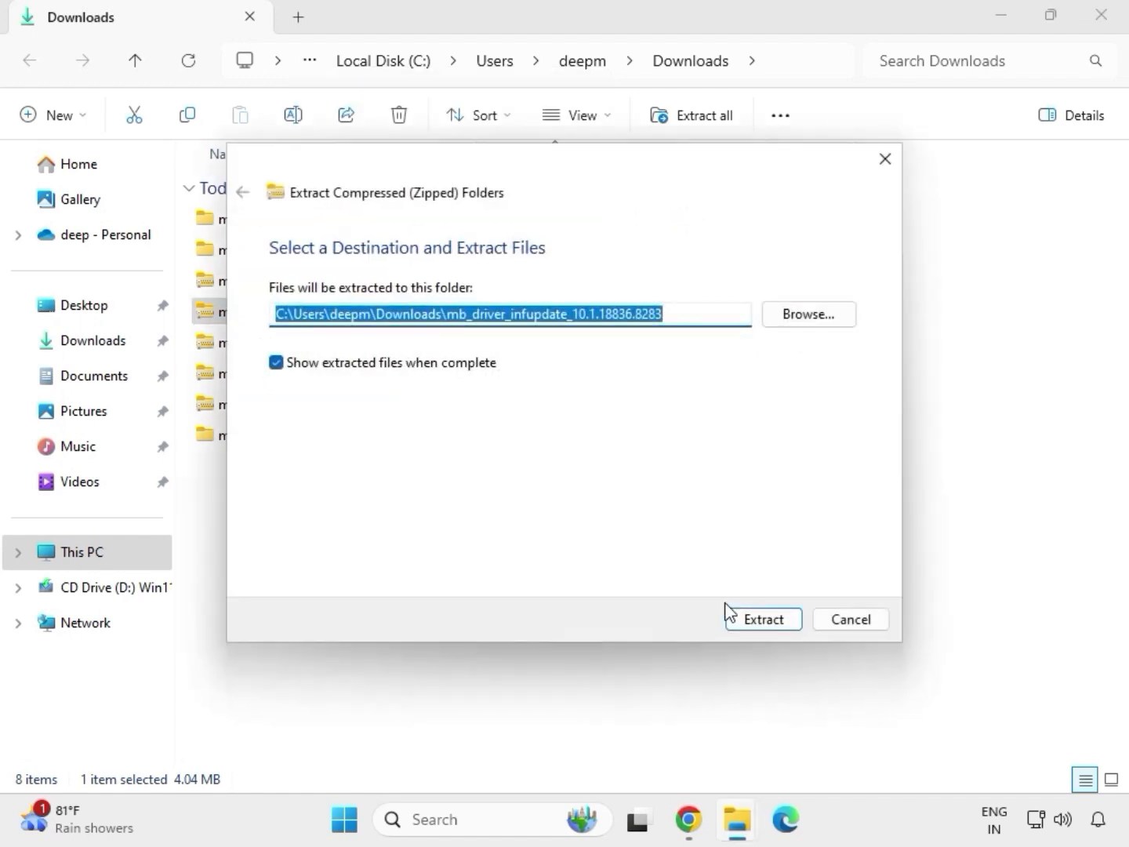
{"action": "left_click", "coordinate": [751, 622]}
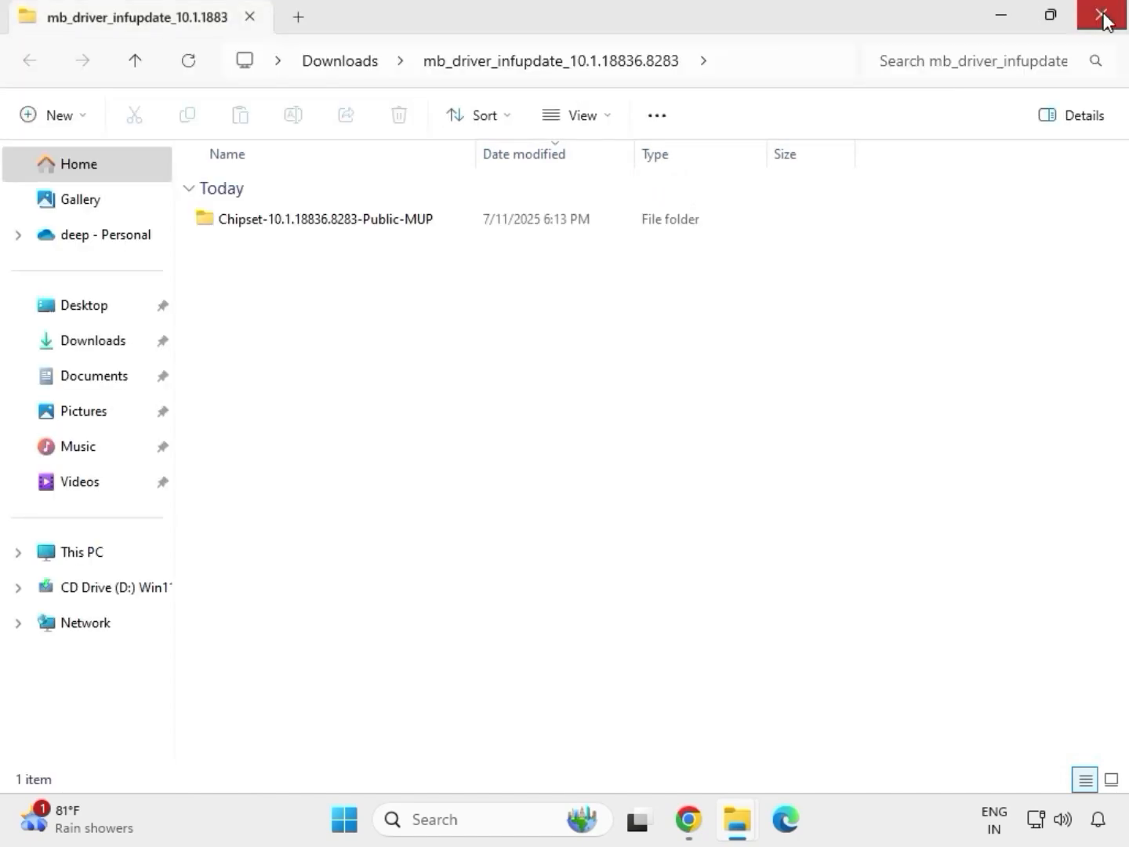
{"action": "left_click", "coordinate": [1105, 19]}
Step: Extract the mb_driver_realtekdch_6.0.9225.1 archive to its default folder in Downloads and close the extracted folder's window
{"action": "left_click", "coordinate": [303, 283]}
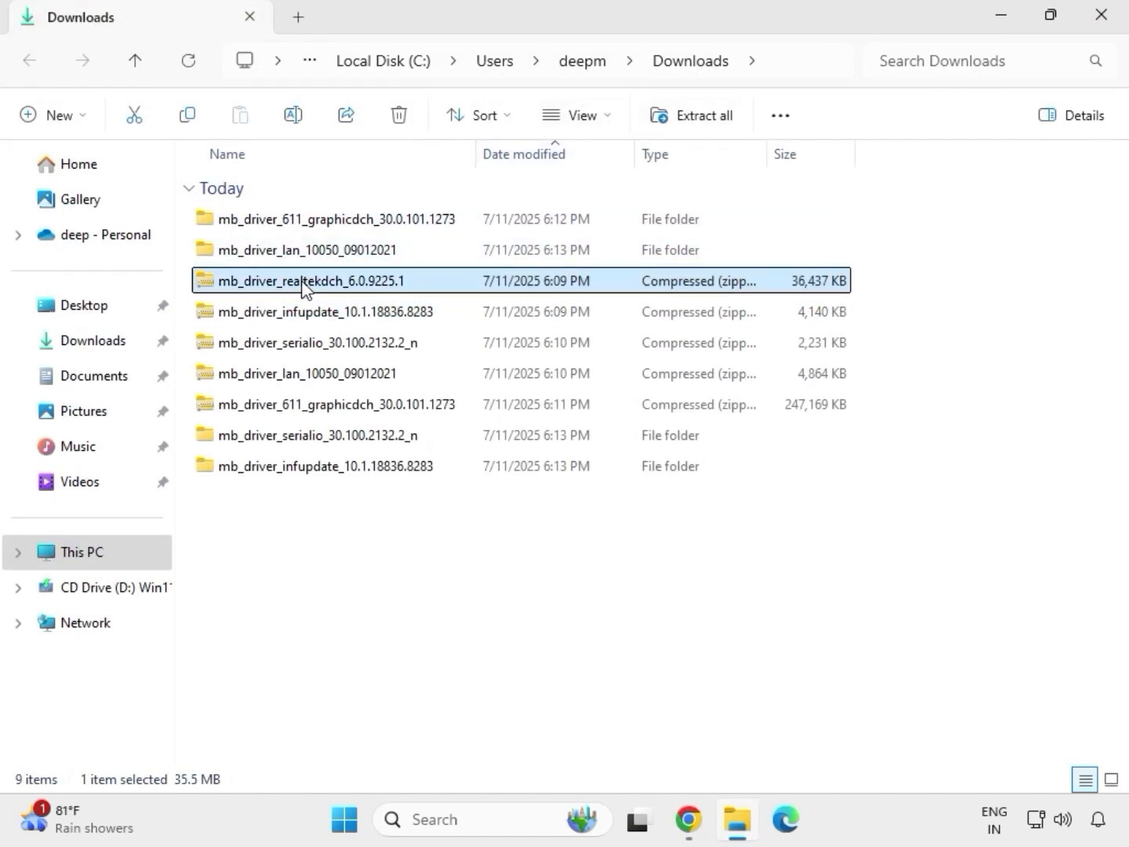
{"action": "right_click", "coordinate": [302, 284]}
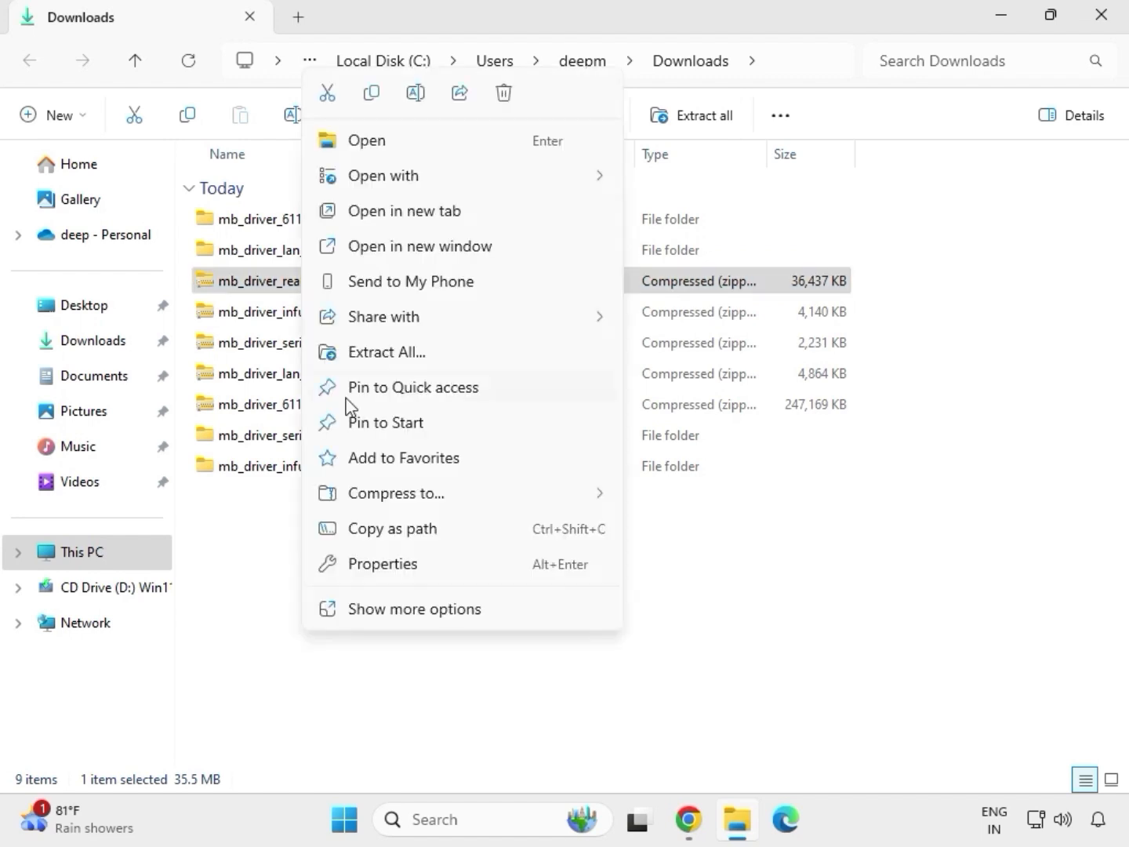
{"action": "left_click", "coordinate": [371, 353]}
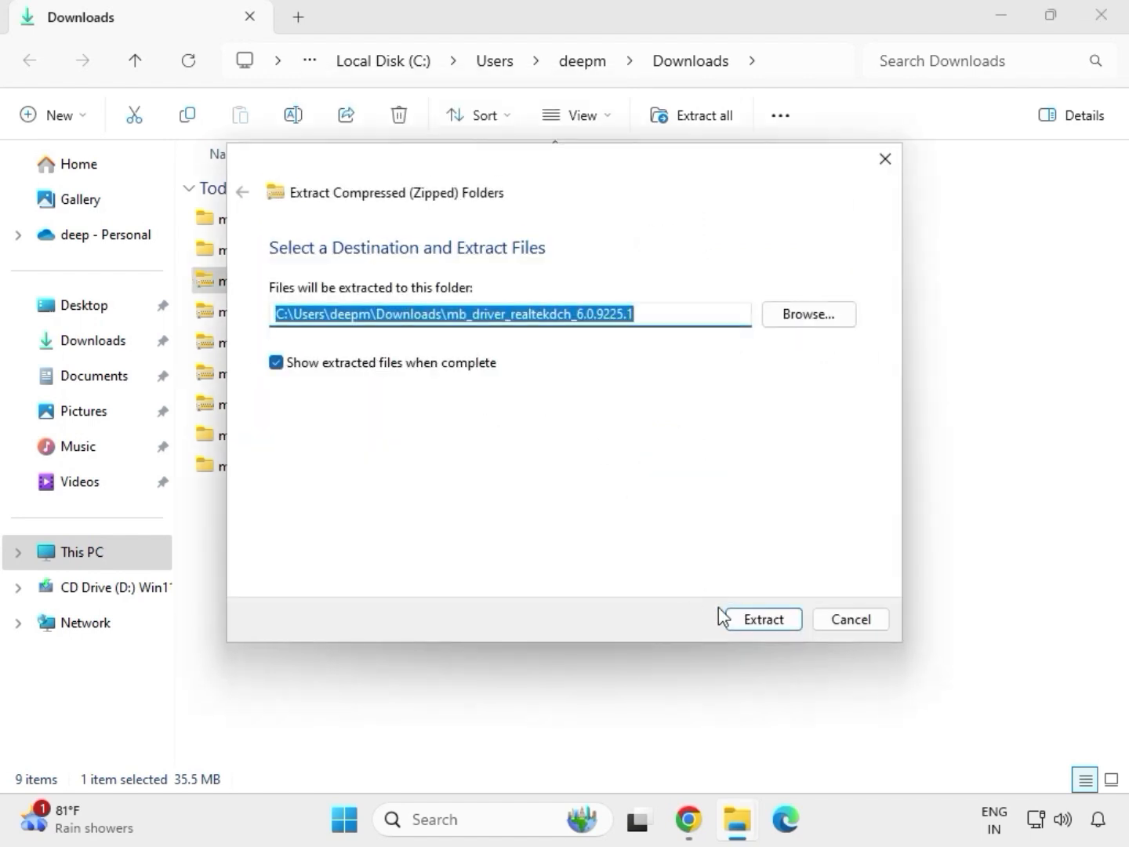
{"action": "left_click", "coordinate": [738, 620]}
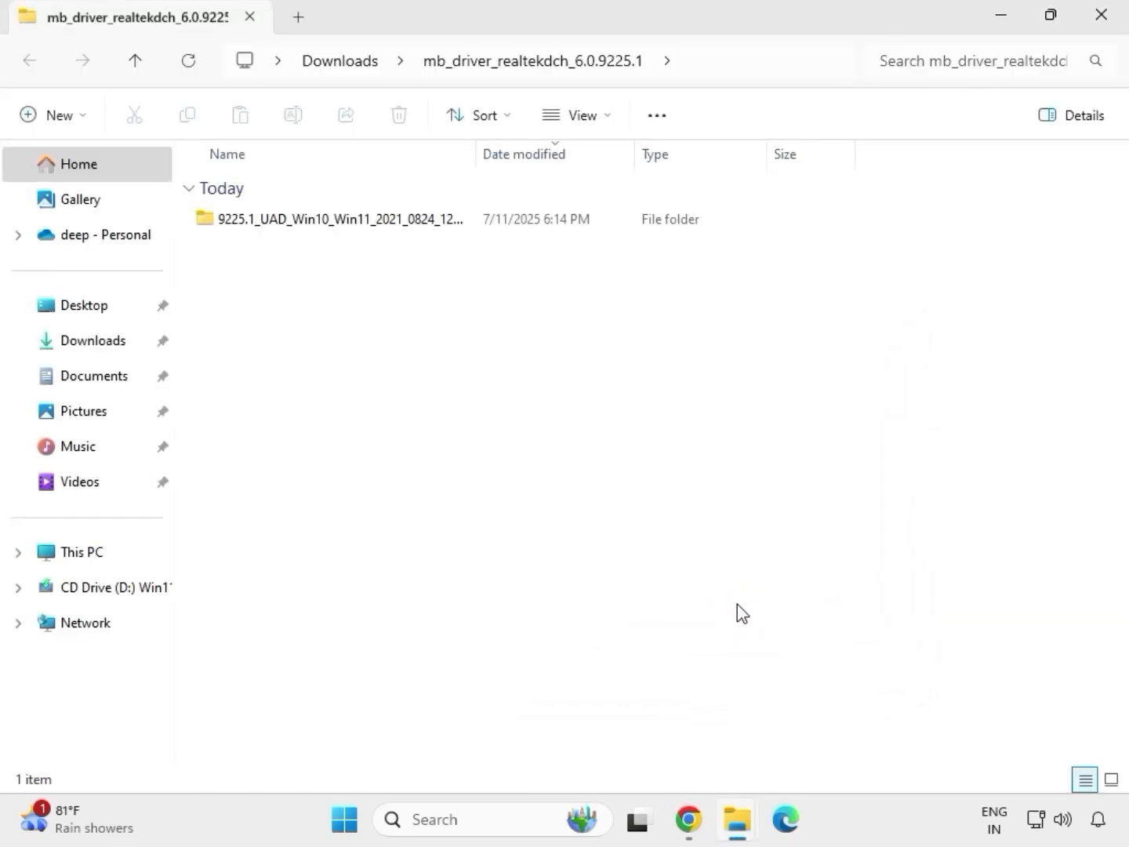
{"action": "left_click", "coordinate": [1105, 30]}
Step: Refresh the Downloads folder listing and select the extracted driver folders
{"action": "left_click", "coordinate": [534, 625]}
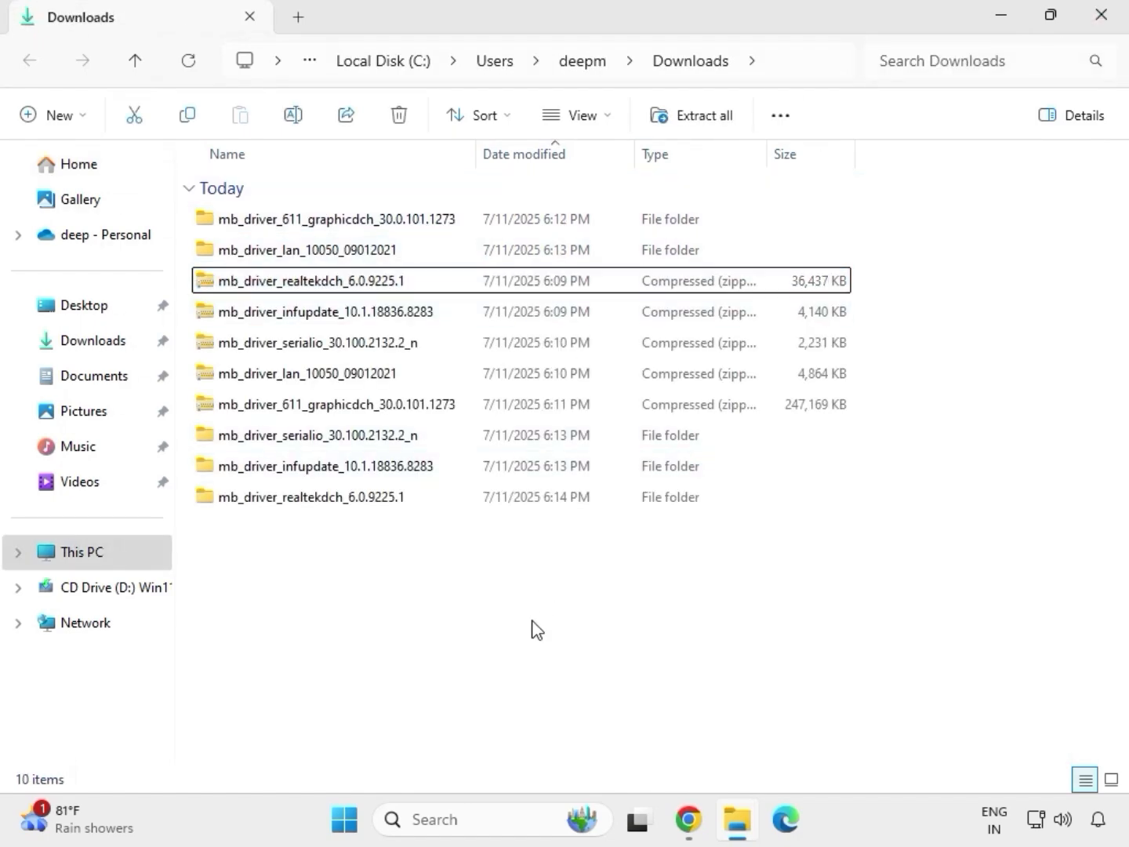
{"action": "right_click", "coordinate": [501, 580]}
{"action": "left_click", "coordinate": [473, 576]}
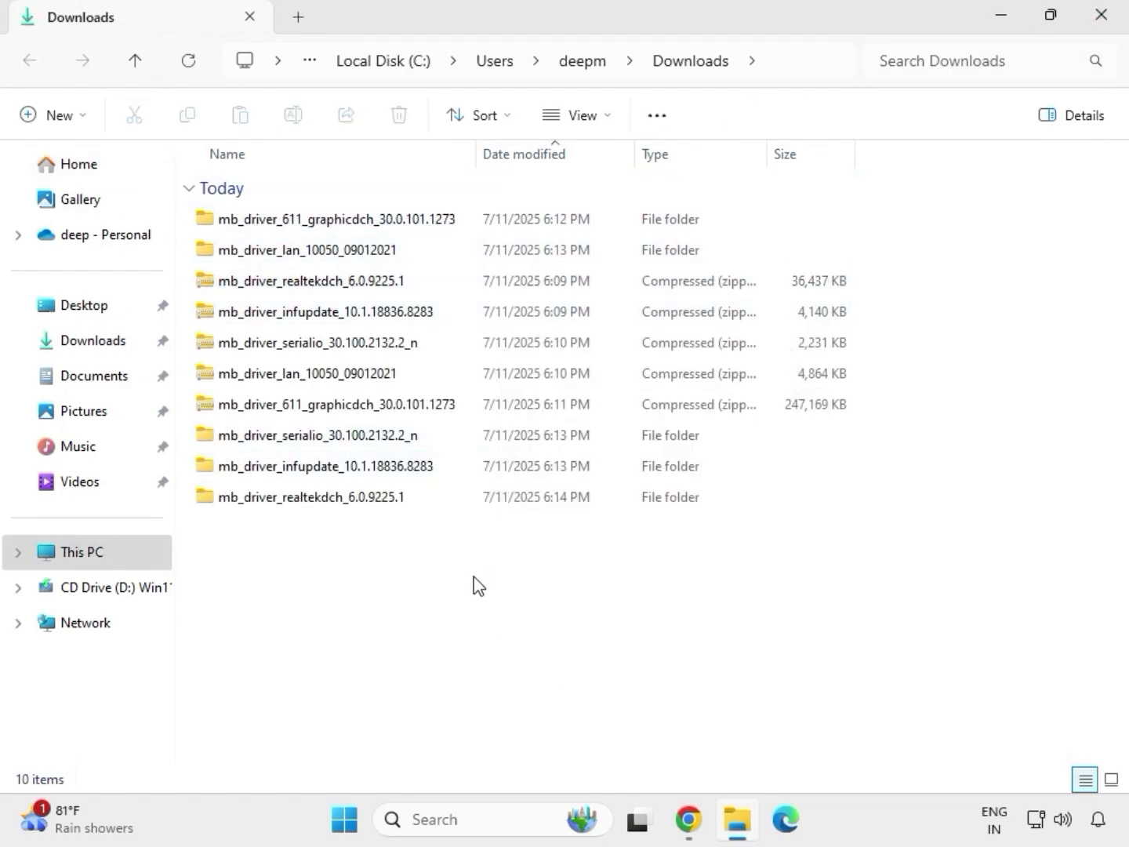
{"action": "right_click", "coordinate": [474, 576]}
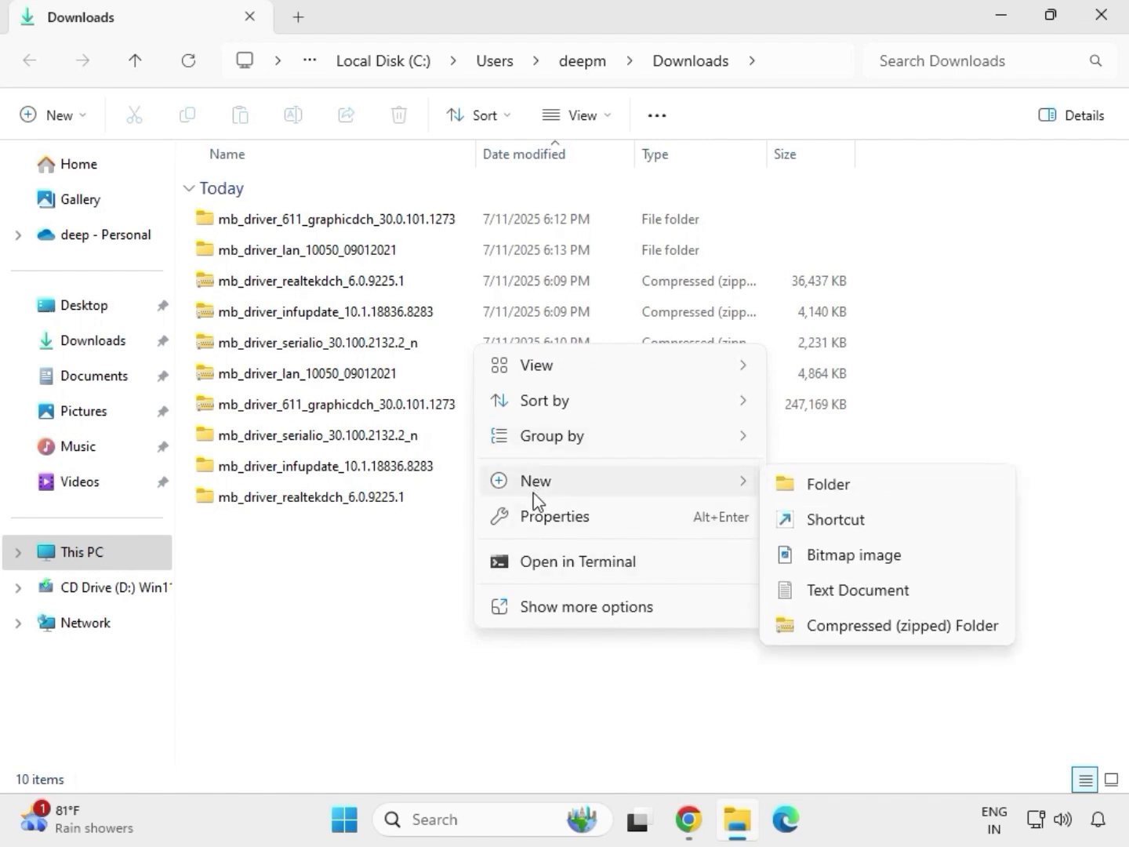
{"action": "mouse_move", "coordinate": [534, 491]}
{"action": "left_click", "coordinate": [449, 559]}
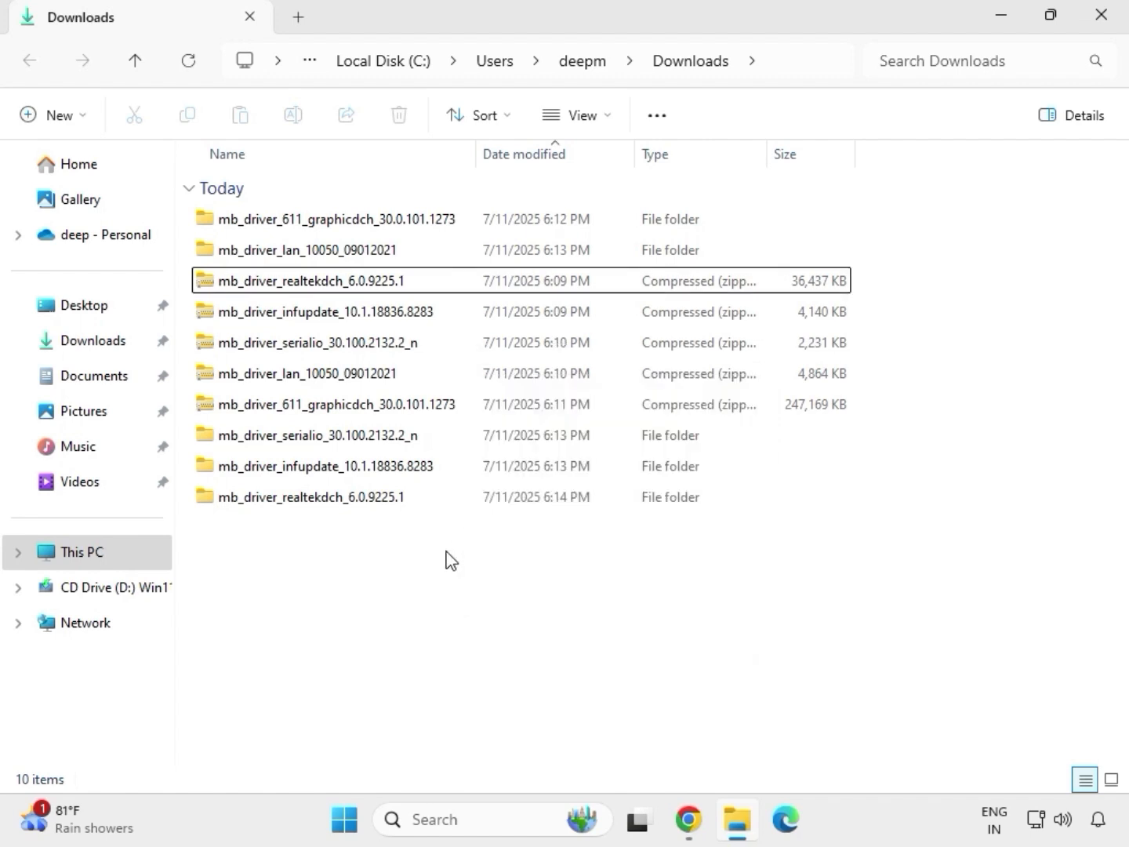
{"action": "right_click", "coordinate": [445, 552]}
{"action": "left_click", "coordinate": [512, 569]}
{"action": "left_click", "coordinate": [519, 351]}
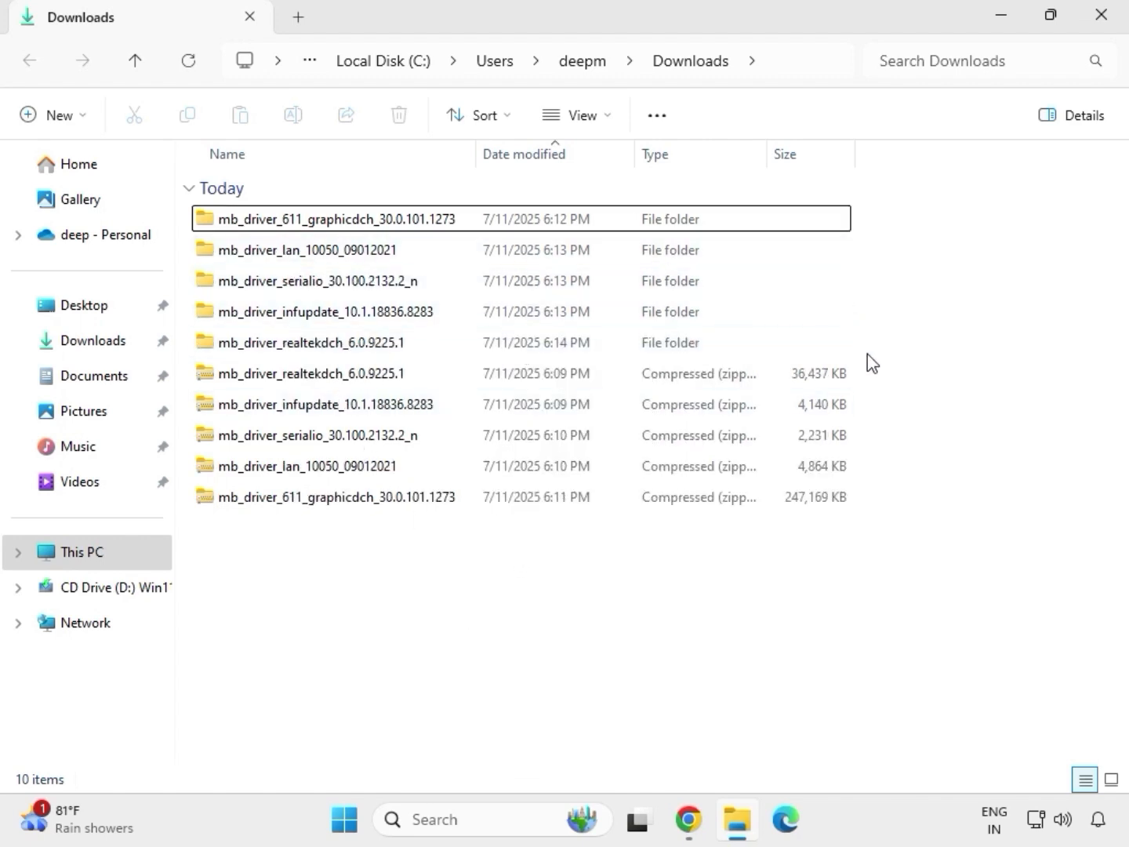
{"action": "left_click_drag", "start_coordinate": [868, 354], "coordinate": [569, 244]}
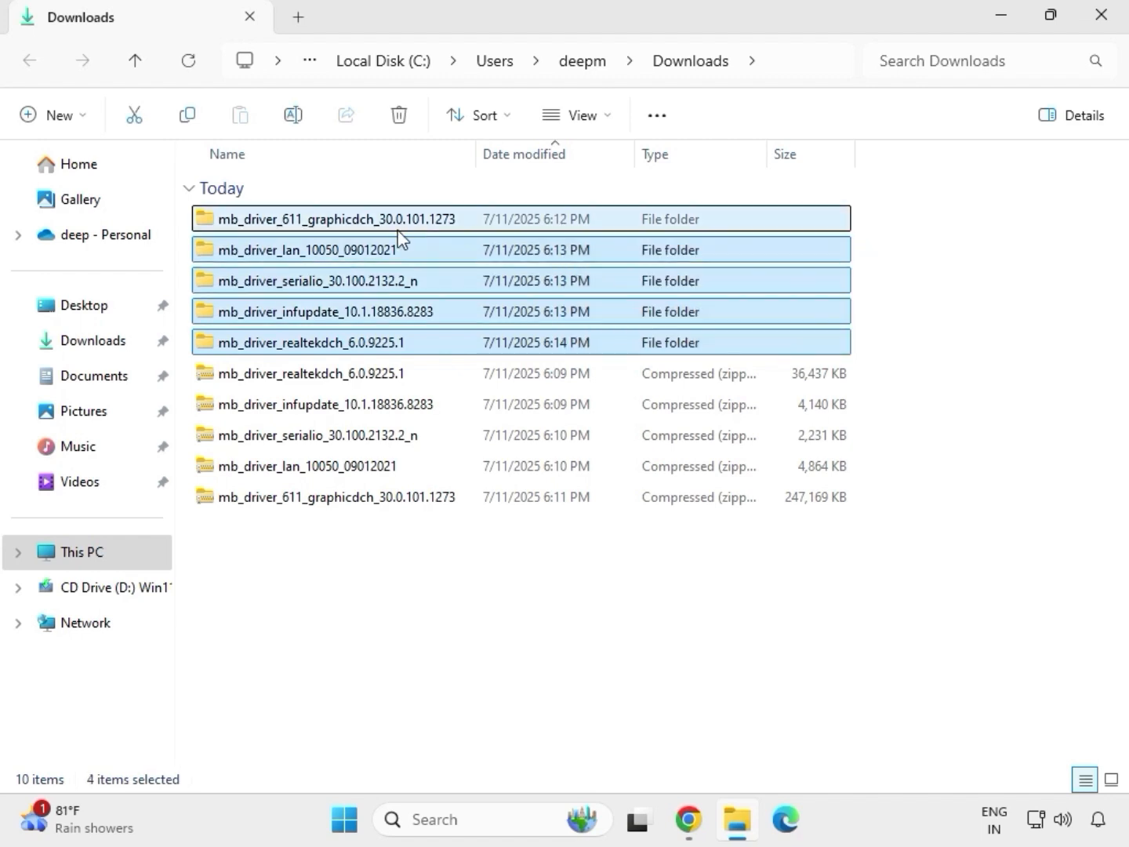
Step: Run the mb_driver_611_graphicdch_30.0.101.1273 application from its extracted folder and allow it to make changes to the device
{"action": "left_click", "coordinate": [333, 226]}
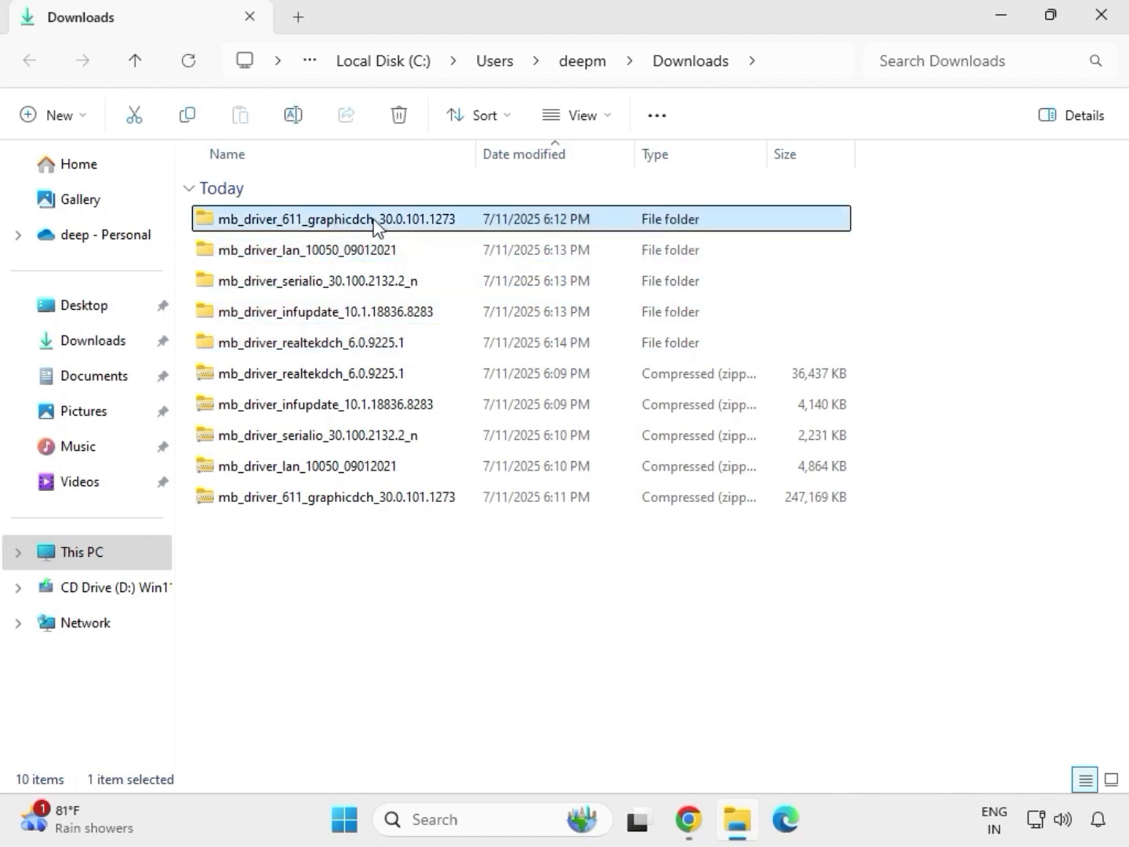
{"action": "double_click", "coordinate": [363, 222]}
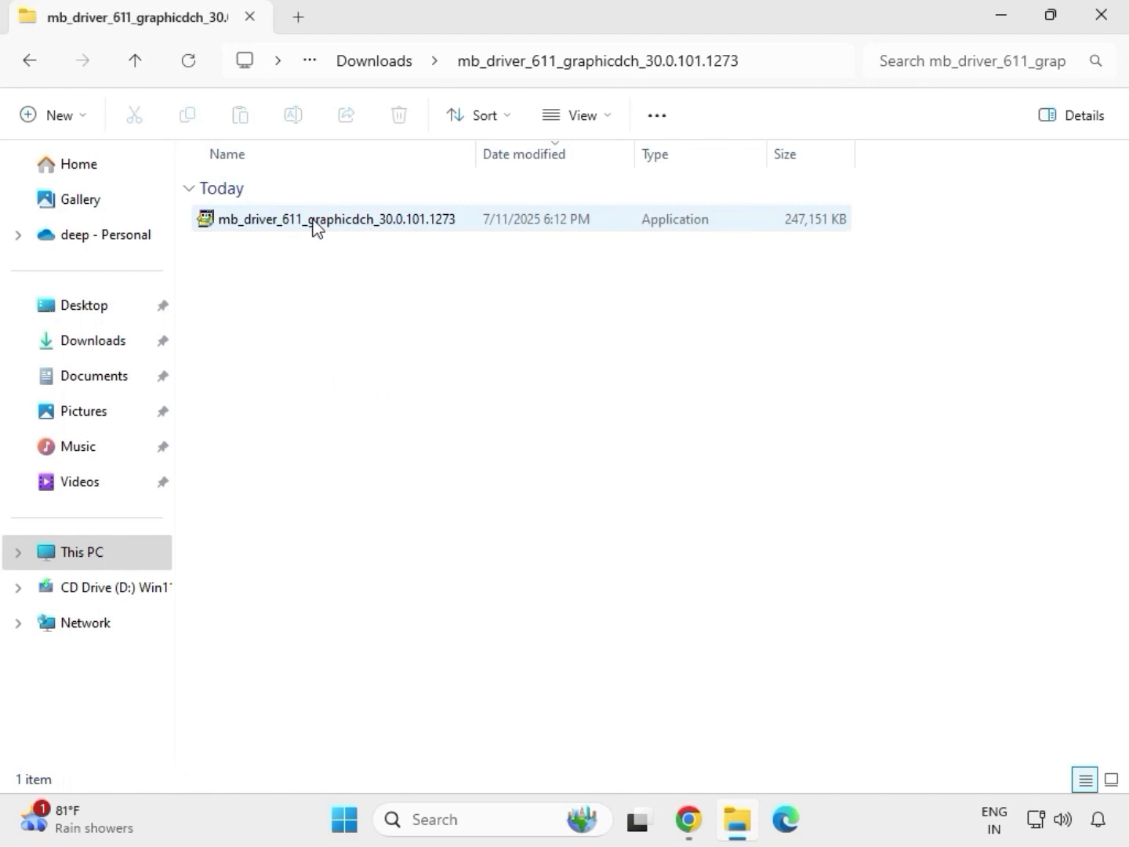
{"action": "left_click", "coordinate": [314, 223]}
{"action": "right_click", "coordinate": [315, 227]}
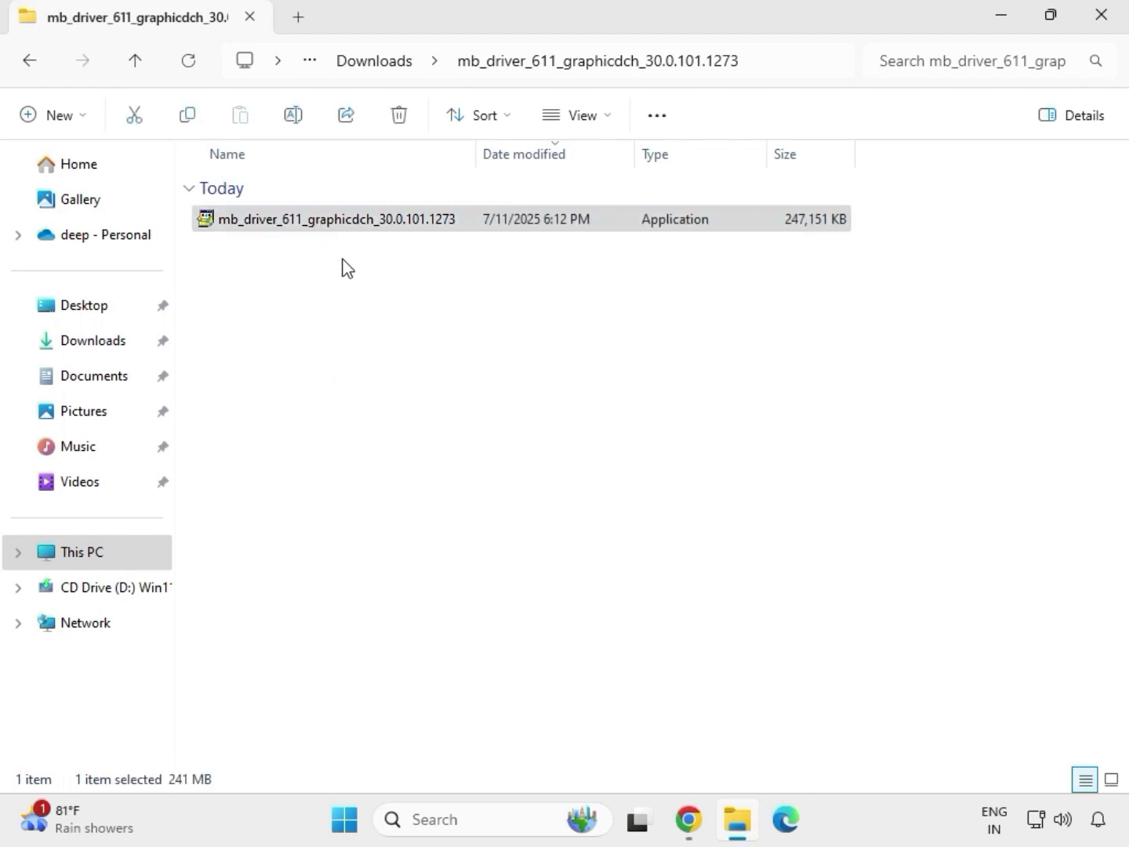
{"action": "left_click", "coordinate": [414, 401]}
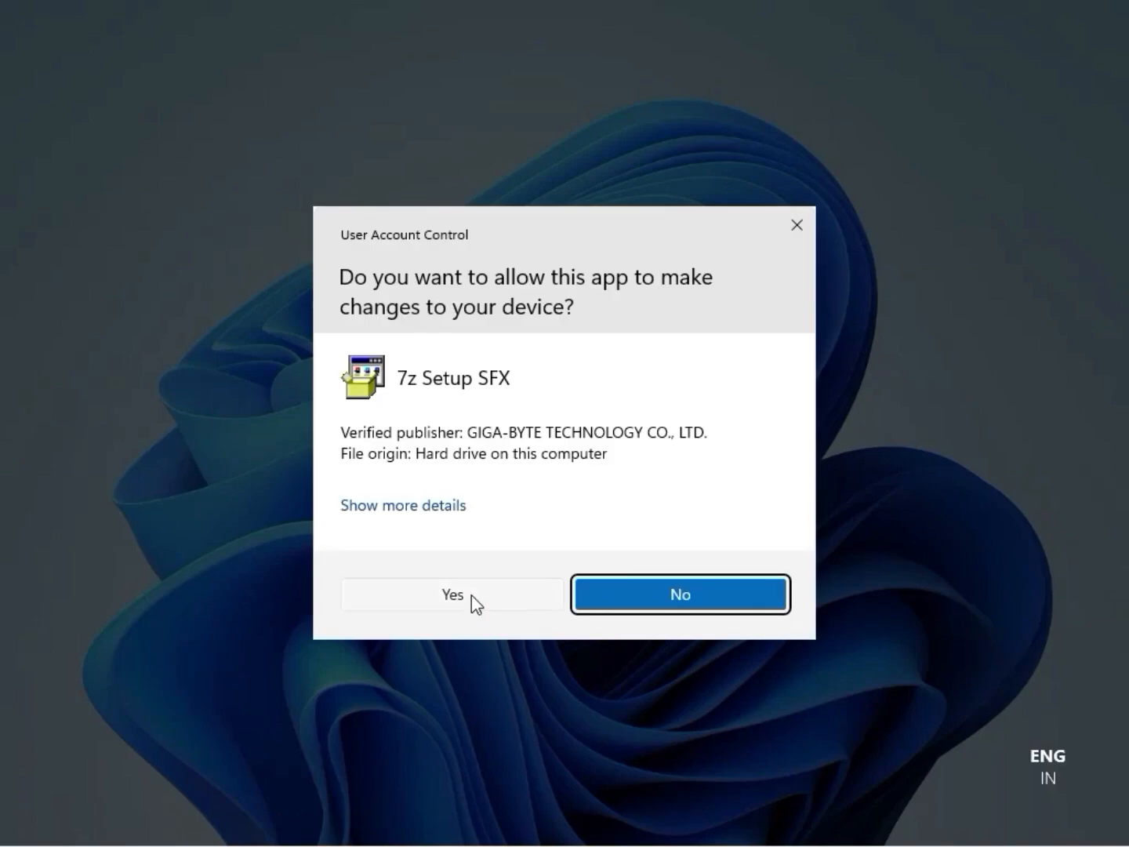
{"action": "left_click", "coordinate": [471, 595]}
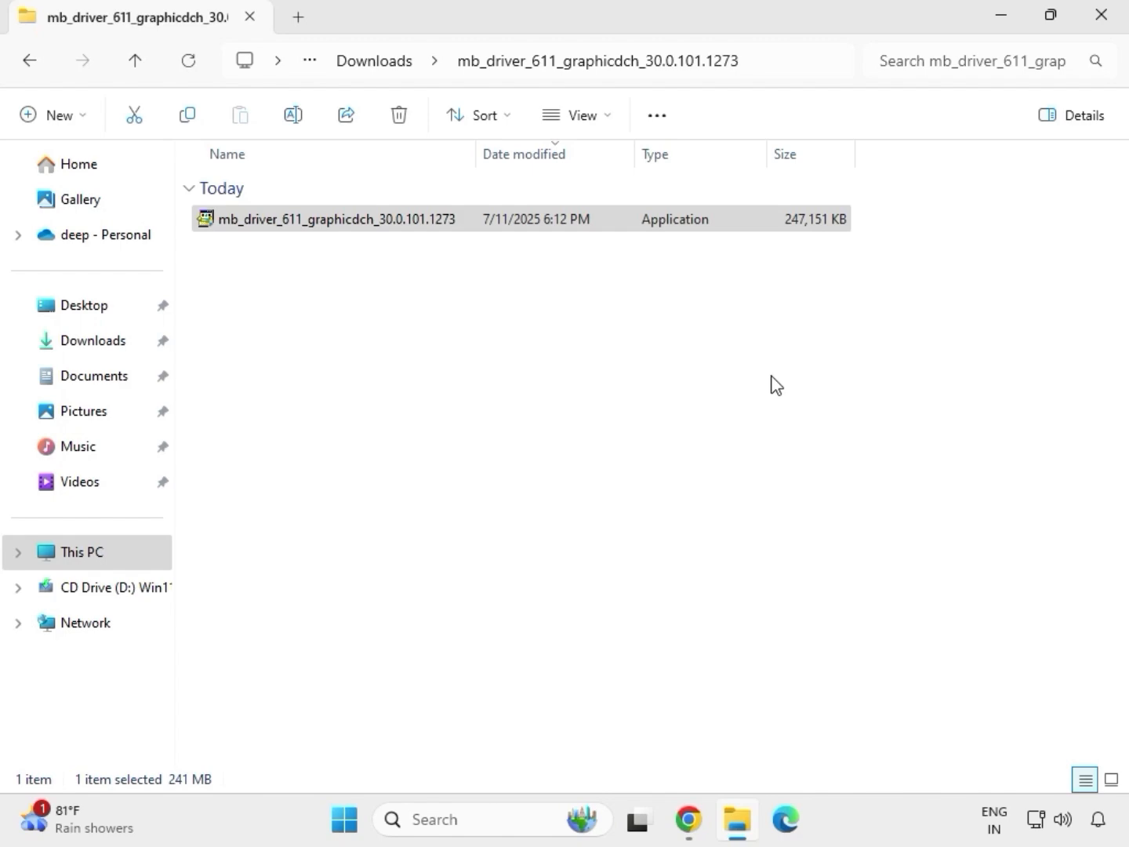
Step: Close the graphics driver folder's window and reopen the Downloads folder in File Explorer
{"action": "left_click", "coordinate": [1113, 28]}
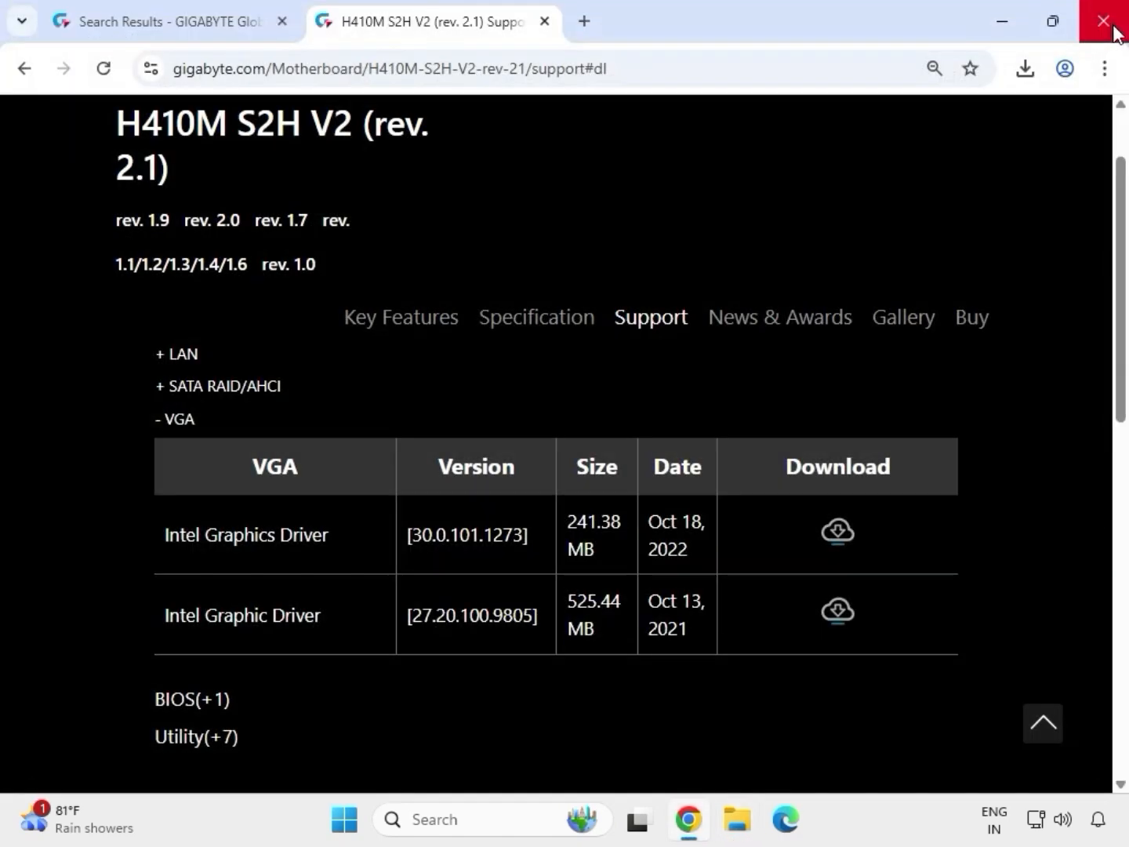
{"action": "left_click", "coordinate": [741, 831]}
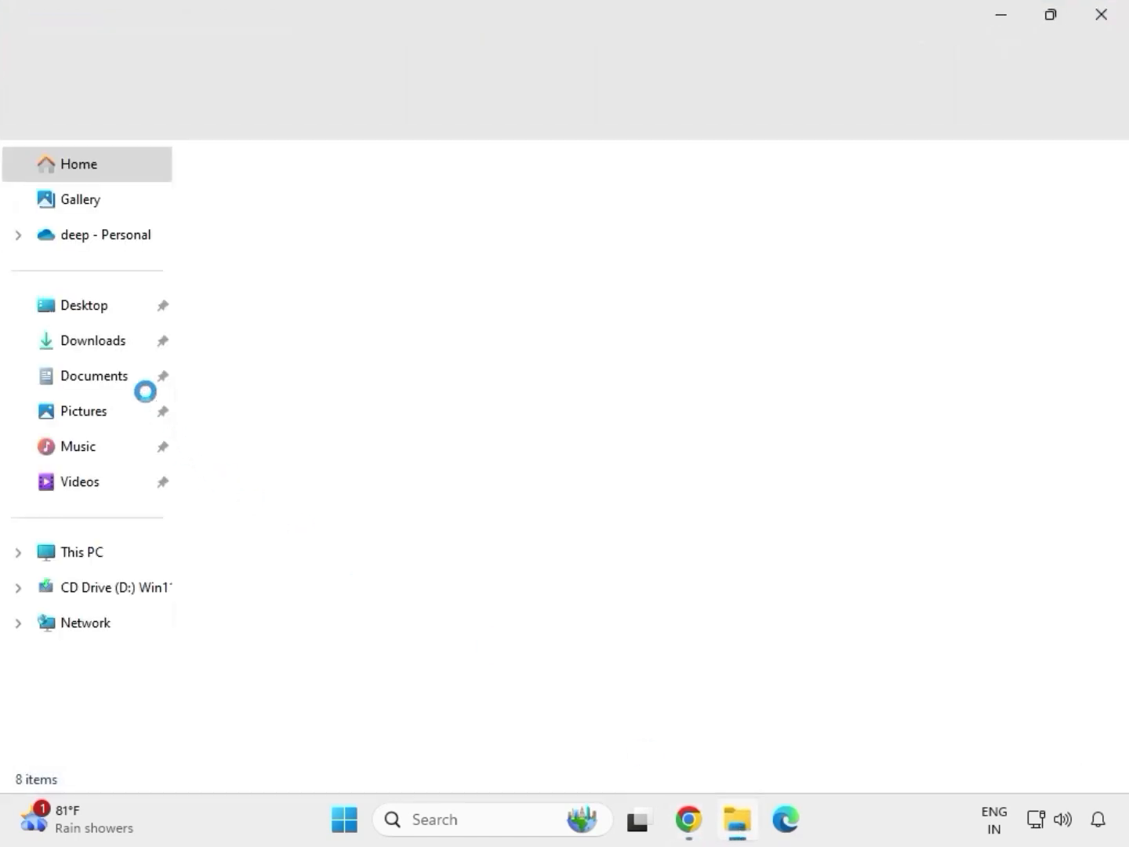
{"action": "left_click", "coordinate": [105, 343]}
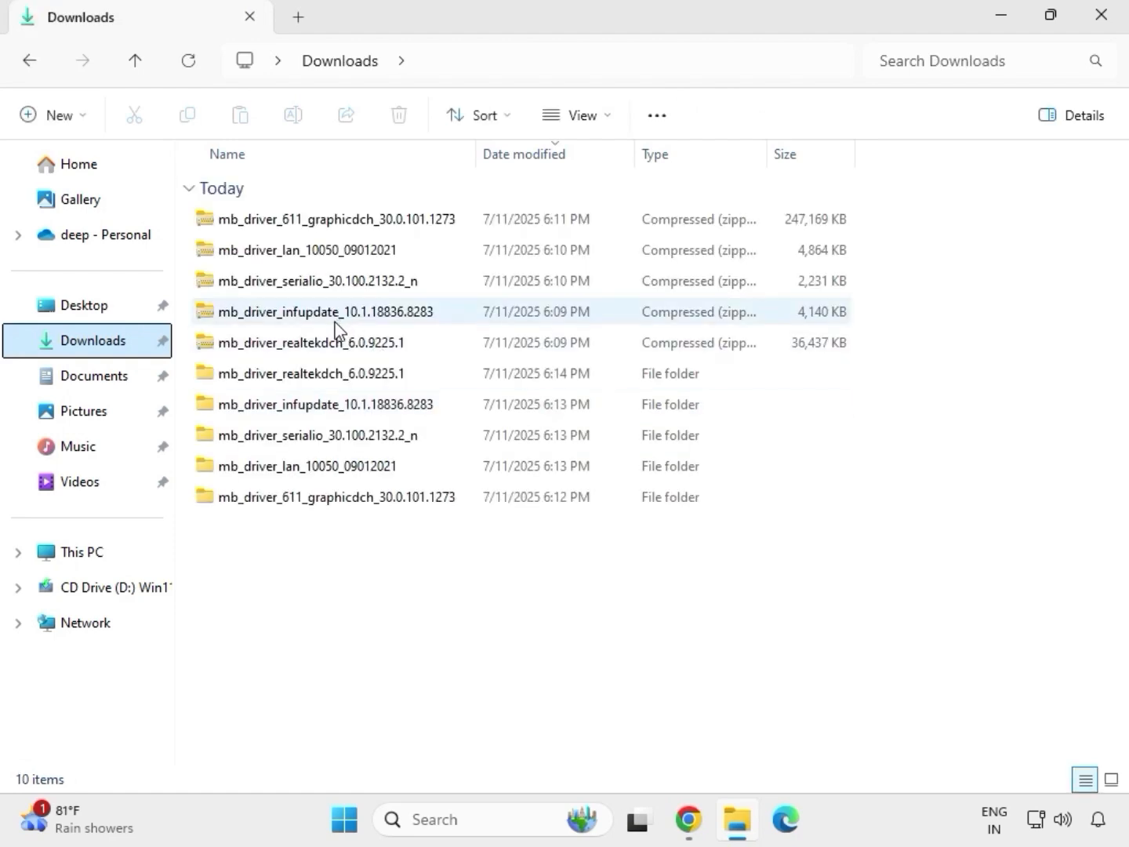
{"action": "left_click", "coordinate": [320, 378]}
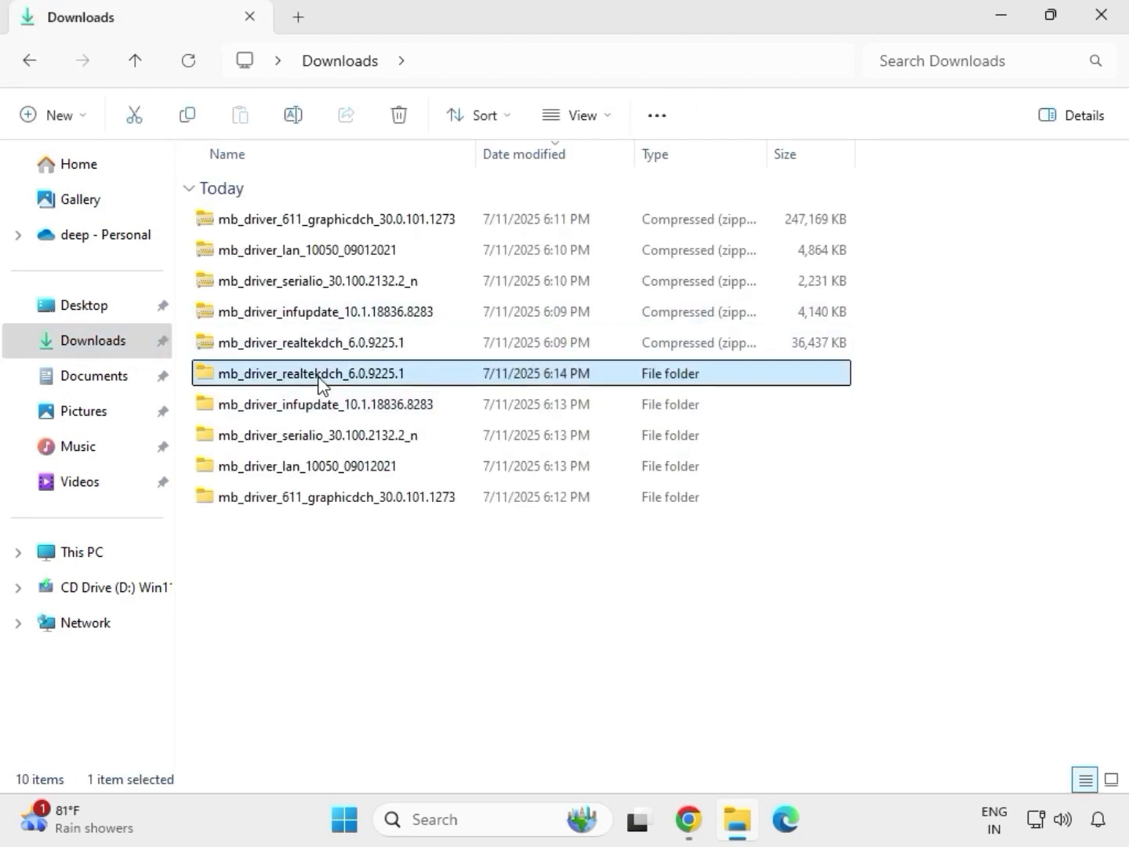
{"action": "left_click", "coordinate": [367, 502]}
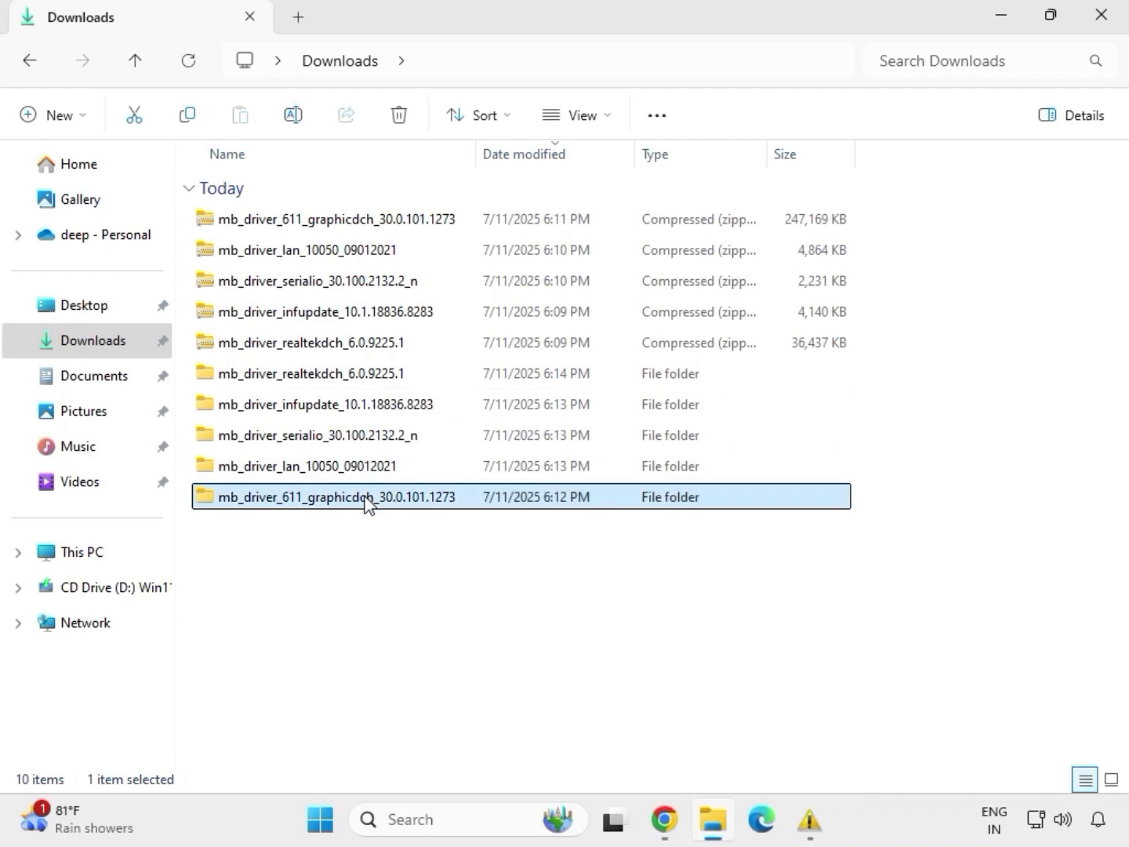
Step: Run the Install_Win10_10050_09012021 application from the mb_driver_lan_10050_09012021 folder and allow it to make changes to the device
{"action": "left_click", "coordinate": [354, 471]}
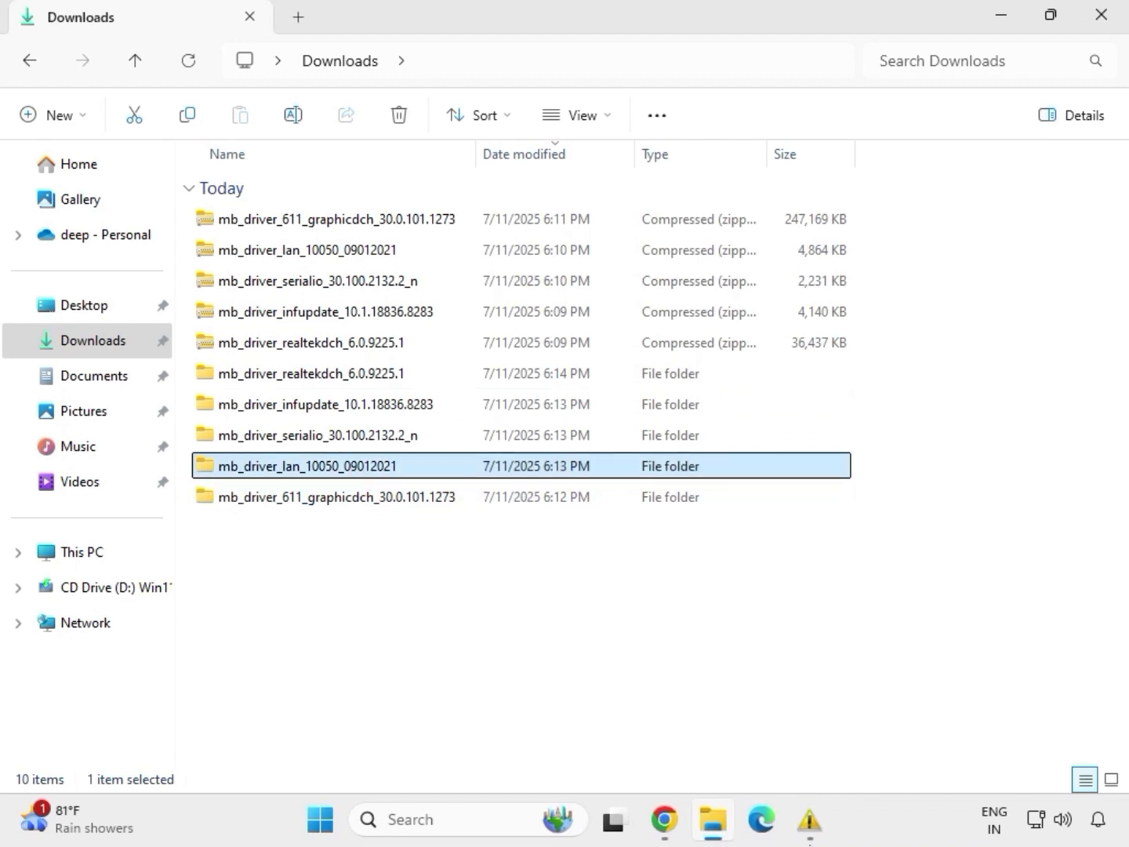
{"action": "double_click", "coordinate": [351, 468]}
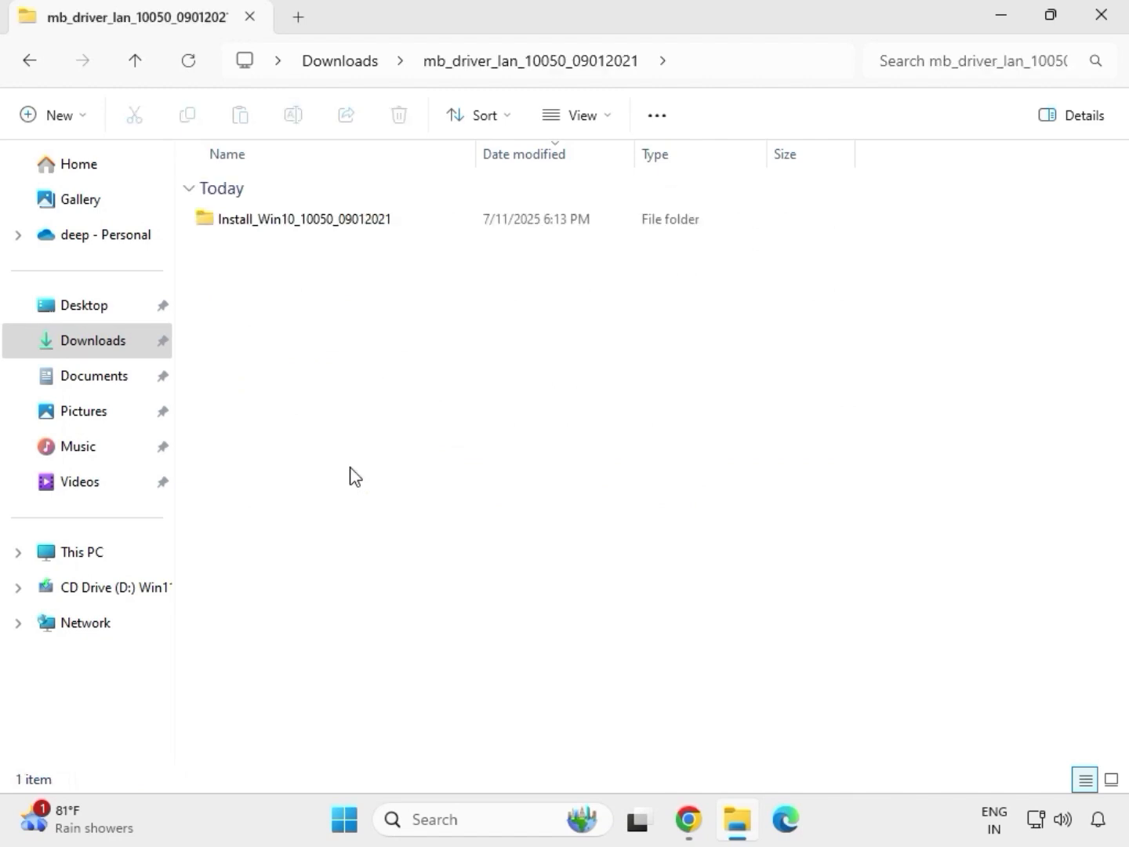
{"action": "double_click", "coordinate": [282, 224]}
{"action": "double_click", "coordinate": [281, 220]}
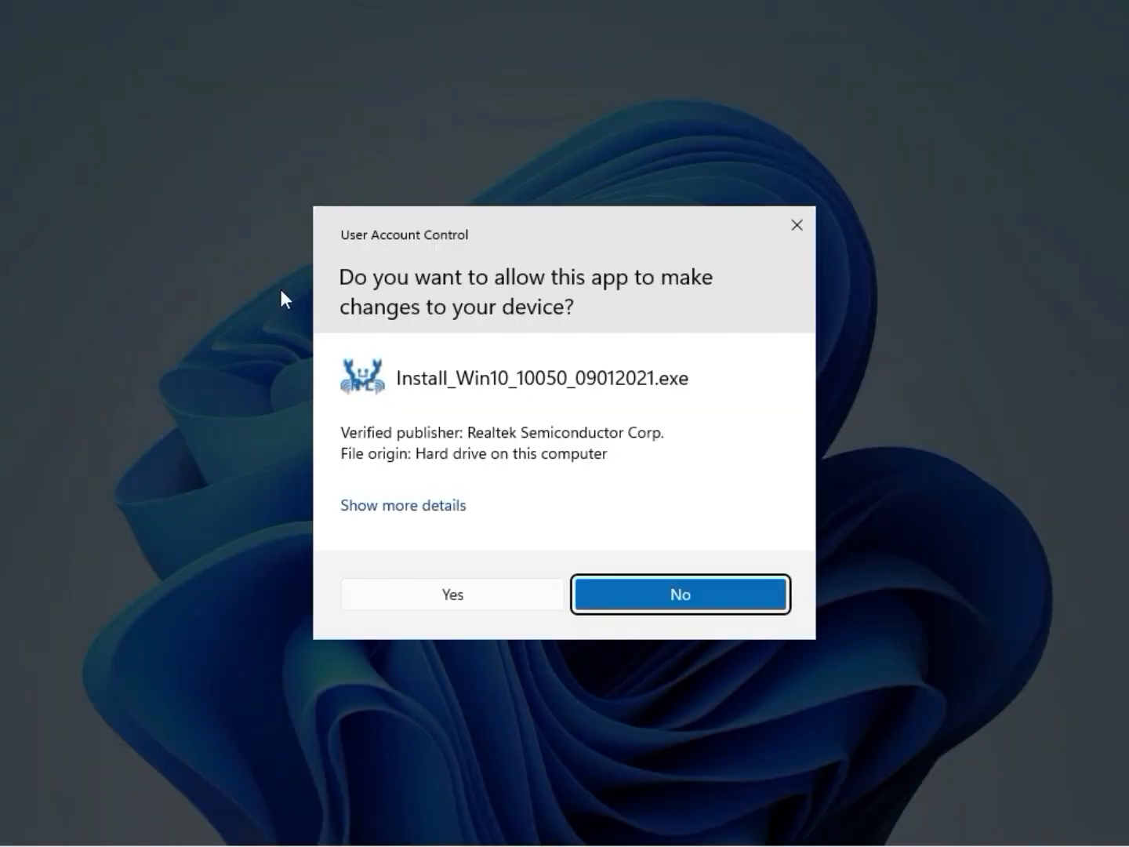
{"action": "left_click", "coordinate": [394, 593]}
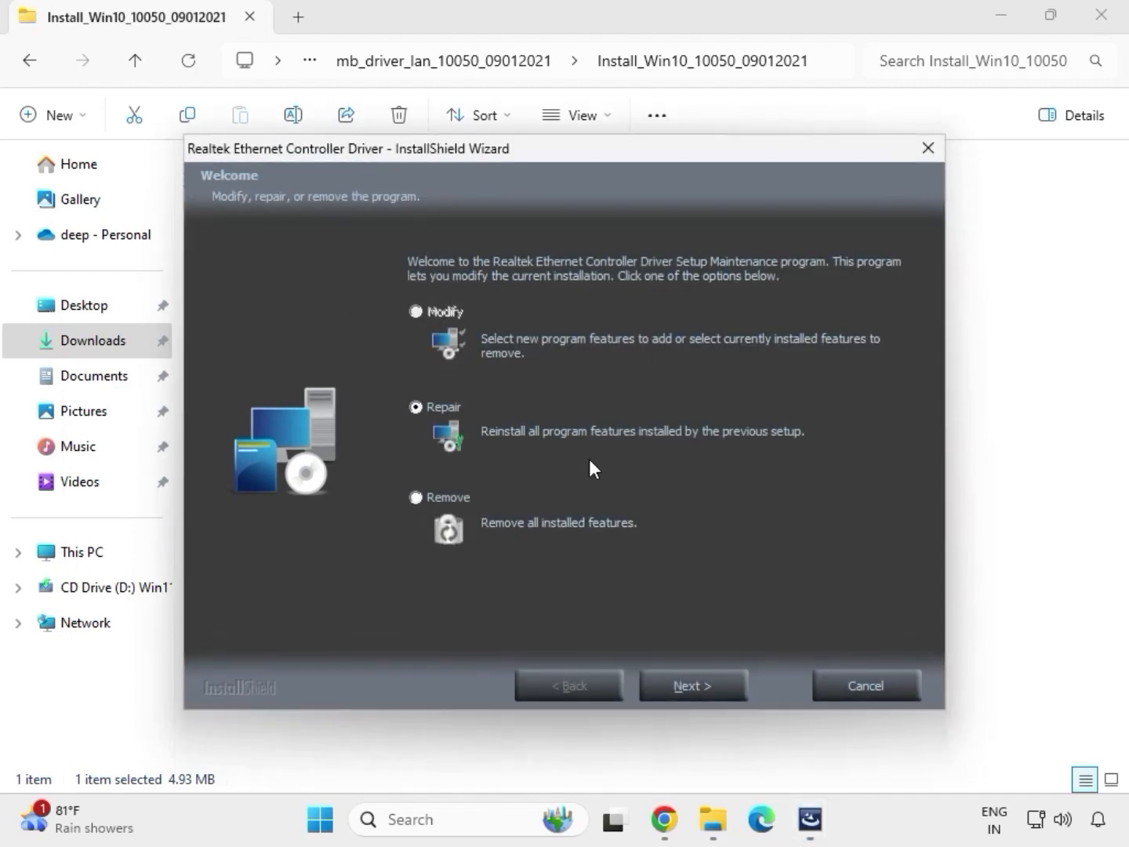
Step: Complete the Realtek Ethernet Controller Driver wizard with the Repair option and return to the Downloads folder
{"action": "left_click", "coordinate": [718, 686]}
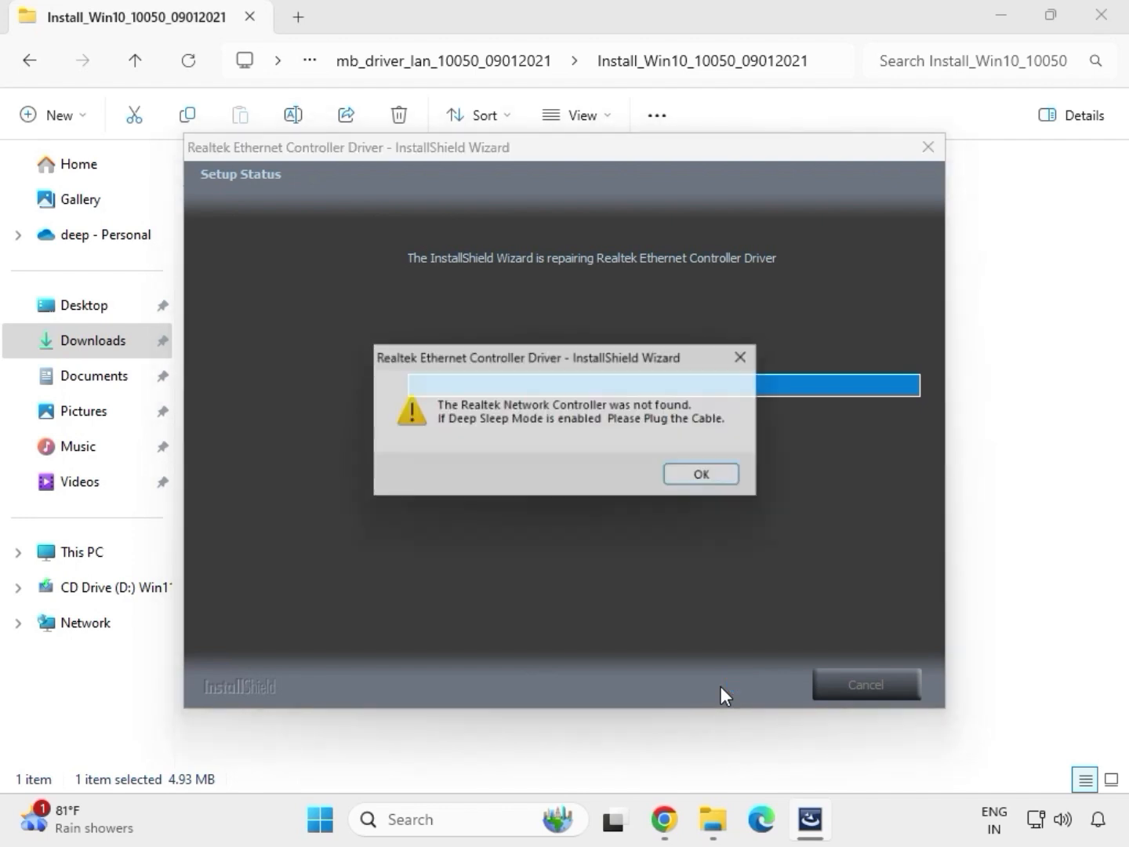
{"action": "left_click", "coordinate": [689, 476]}
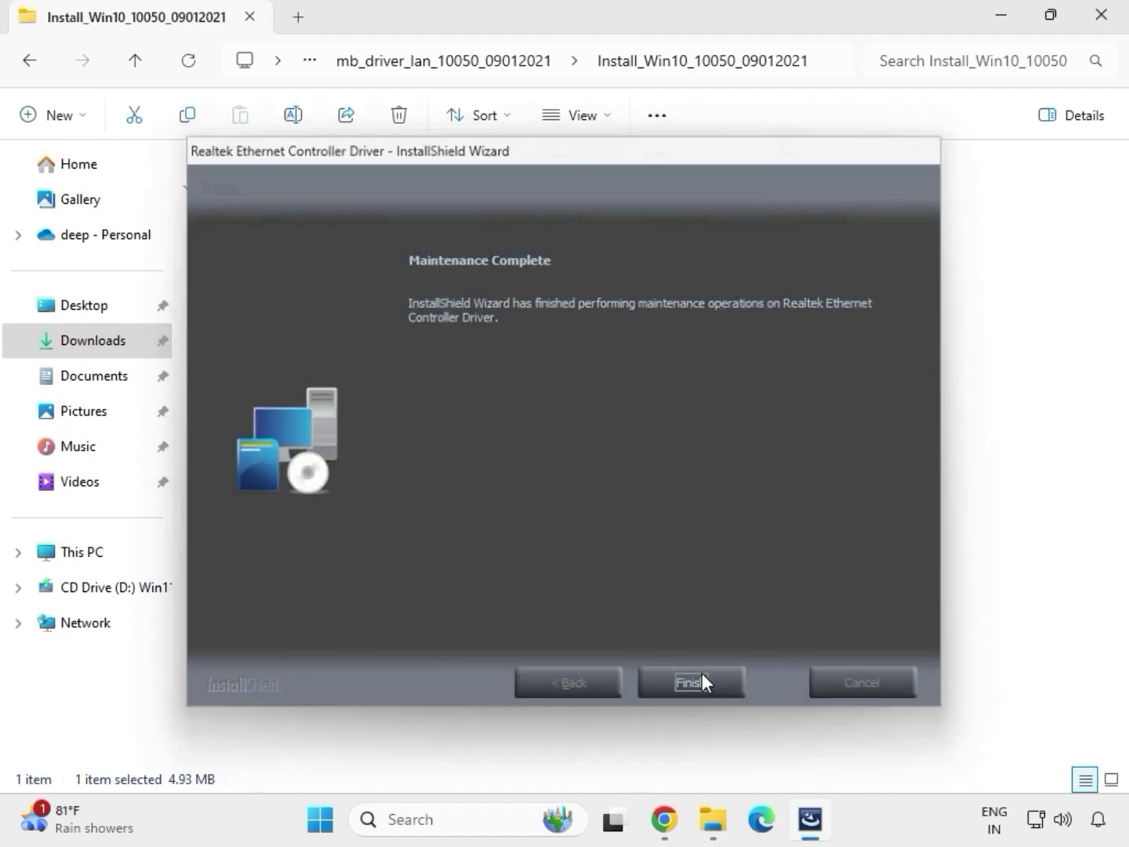
{"action": "left_click", "coordinate": [695, 686]}
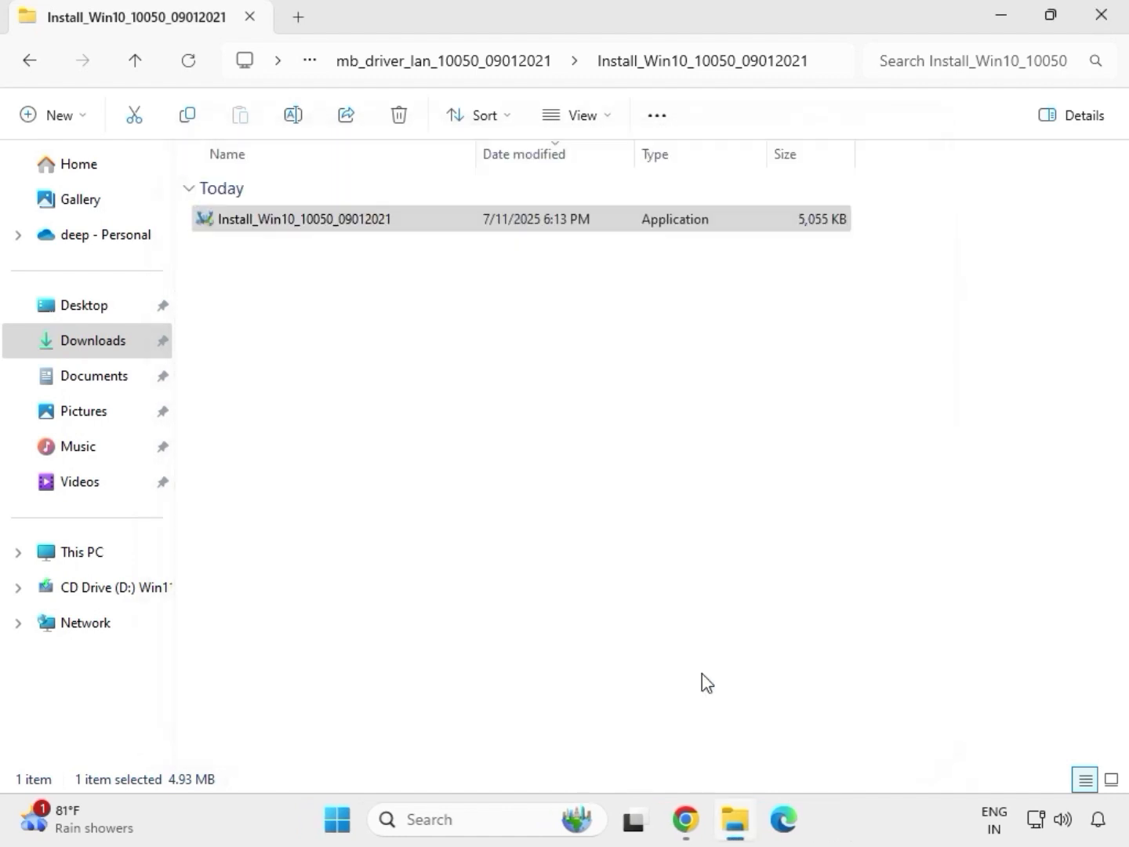
{"action": "left_click", "coordinate": [33, 65]}
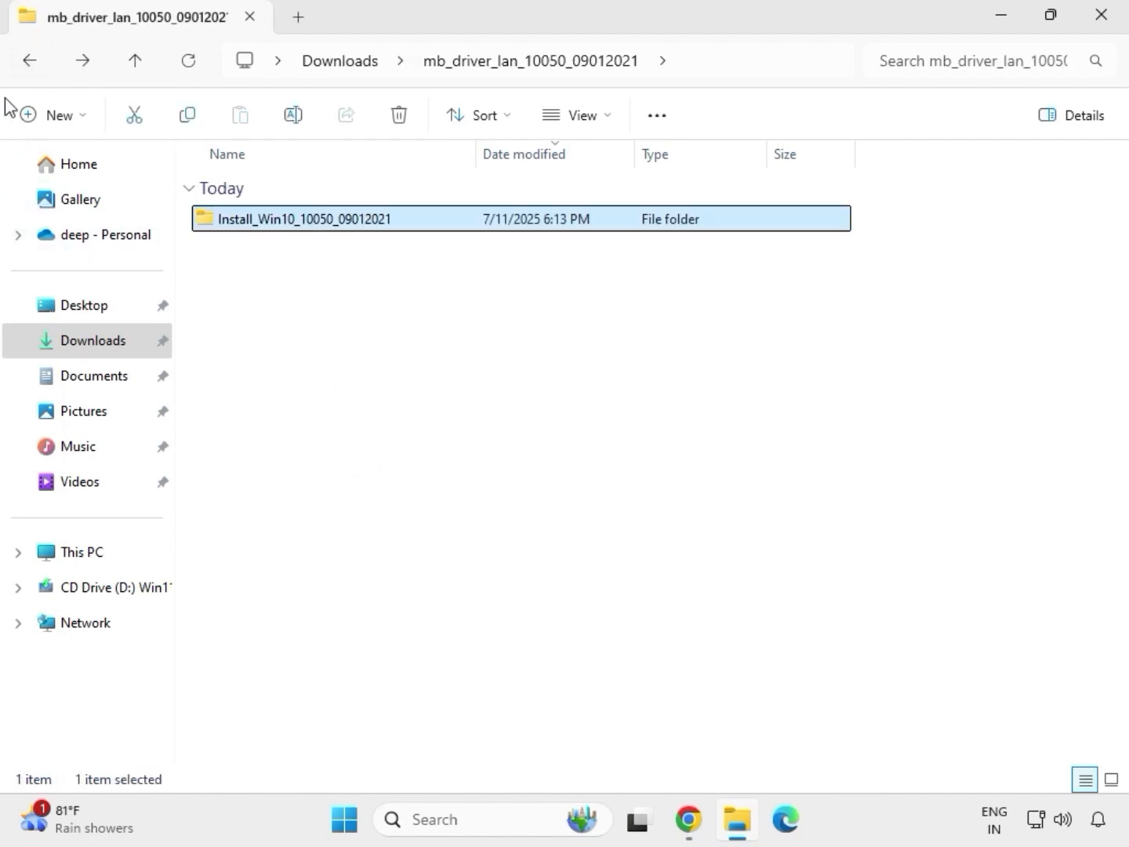
{"action": "left_click", "coordinate": [27, 63]}
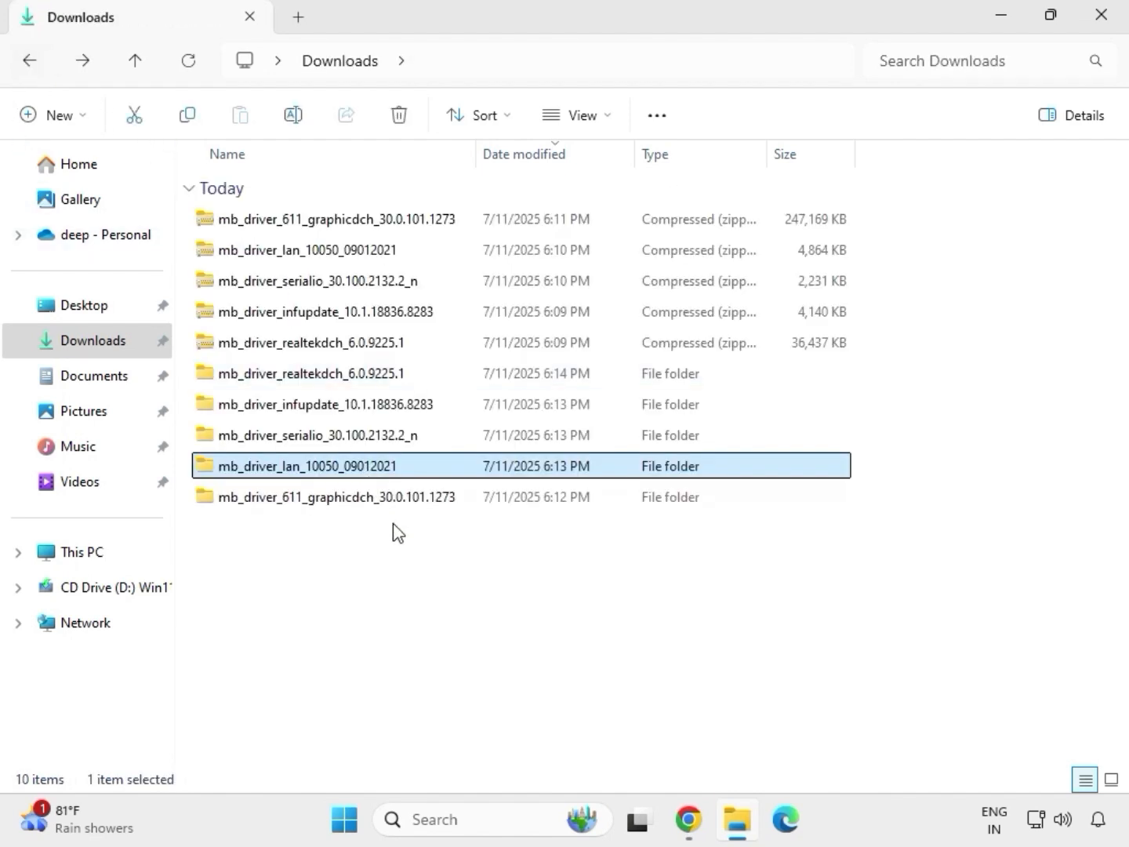
Step: Run SetupSerialIO as administrator from the SerialIO_30.100.2132.2_PV_CNL_21H2 folder inside mb_driver_serialio_30.100.2132.2_n and allow it to make changes to the device
{"action": "double_click", "coordinate": [318, 439]}
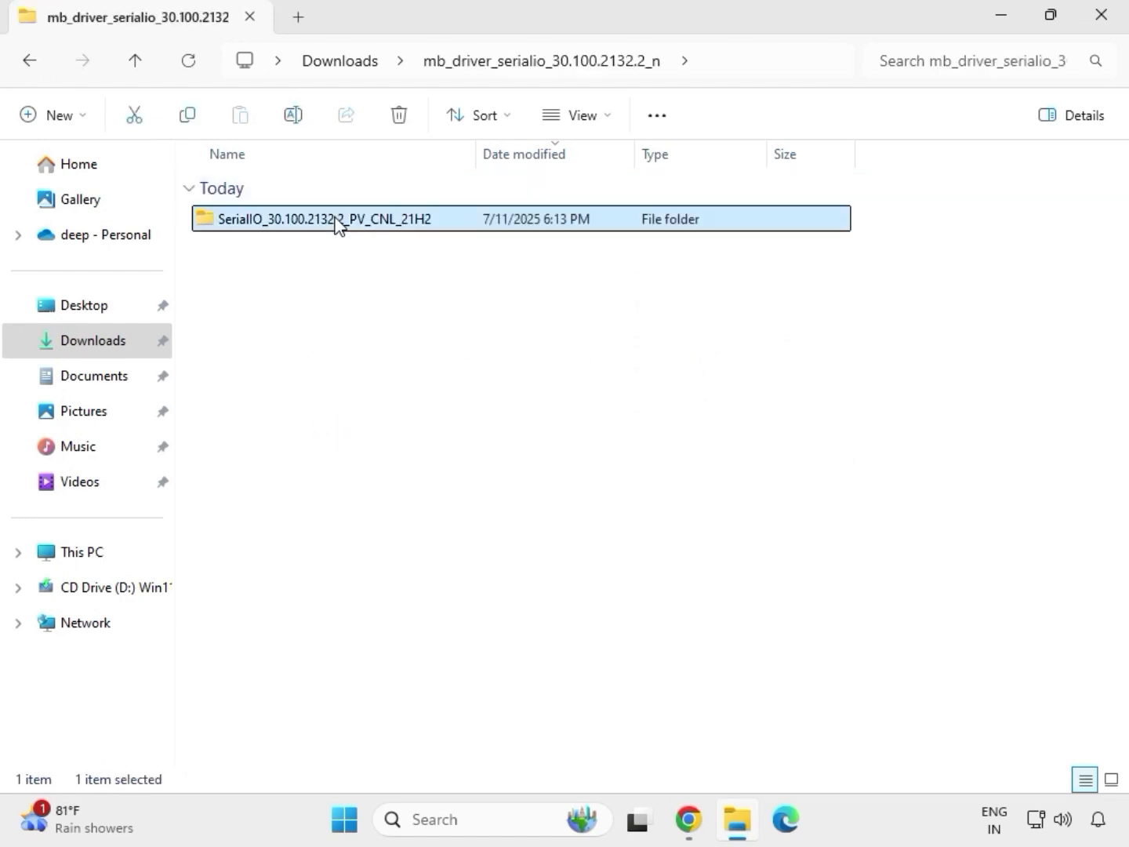
{"action": "double_click", "coordinate": [333, 221]}
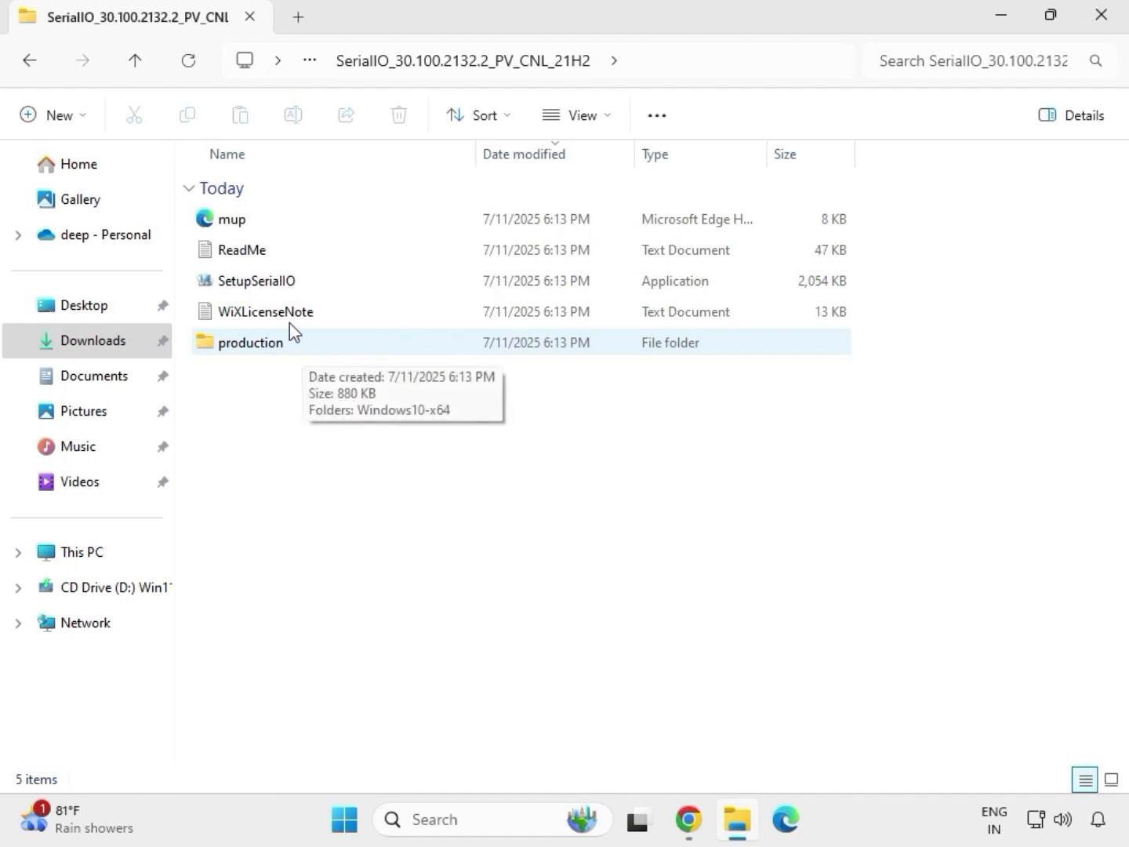
{"action": "left_click", "coordinate": [284, 284]}
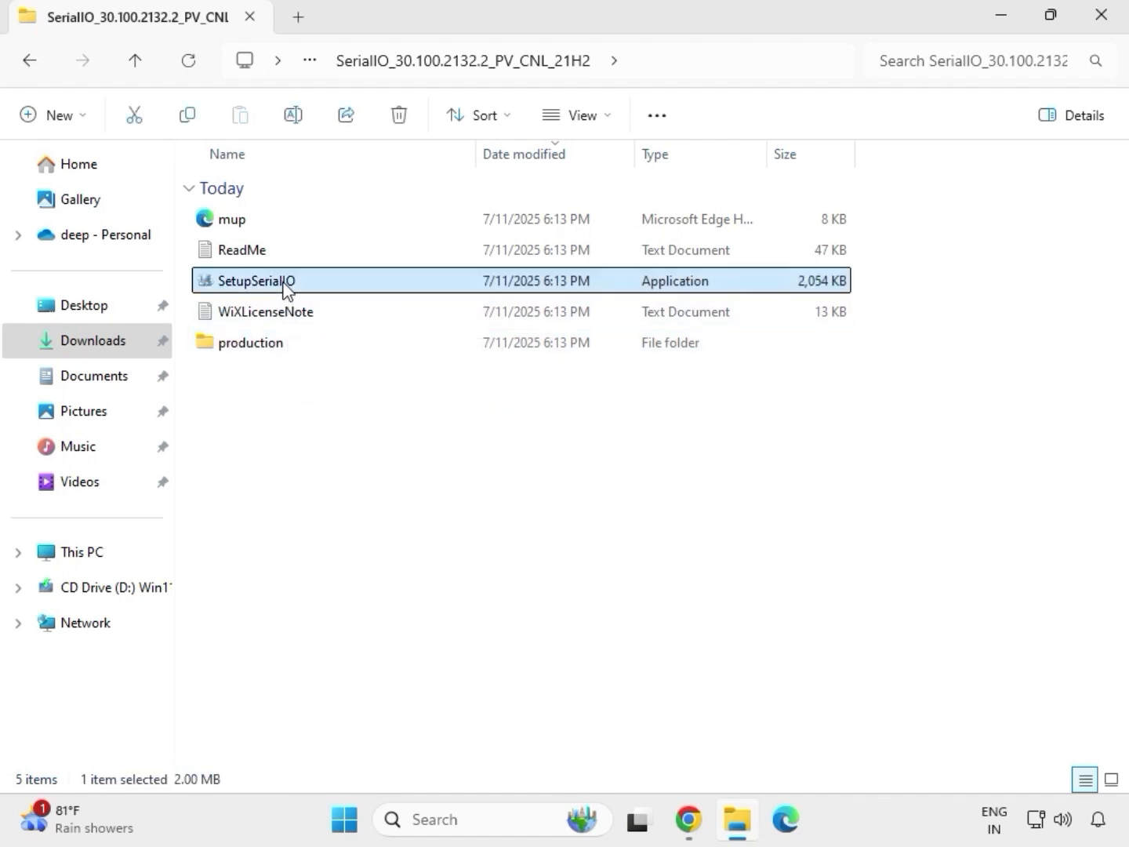
{"action": "right_click", "coordinate": [284, 284]}
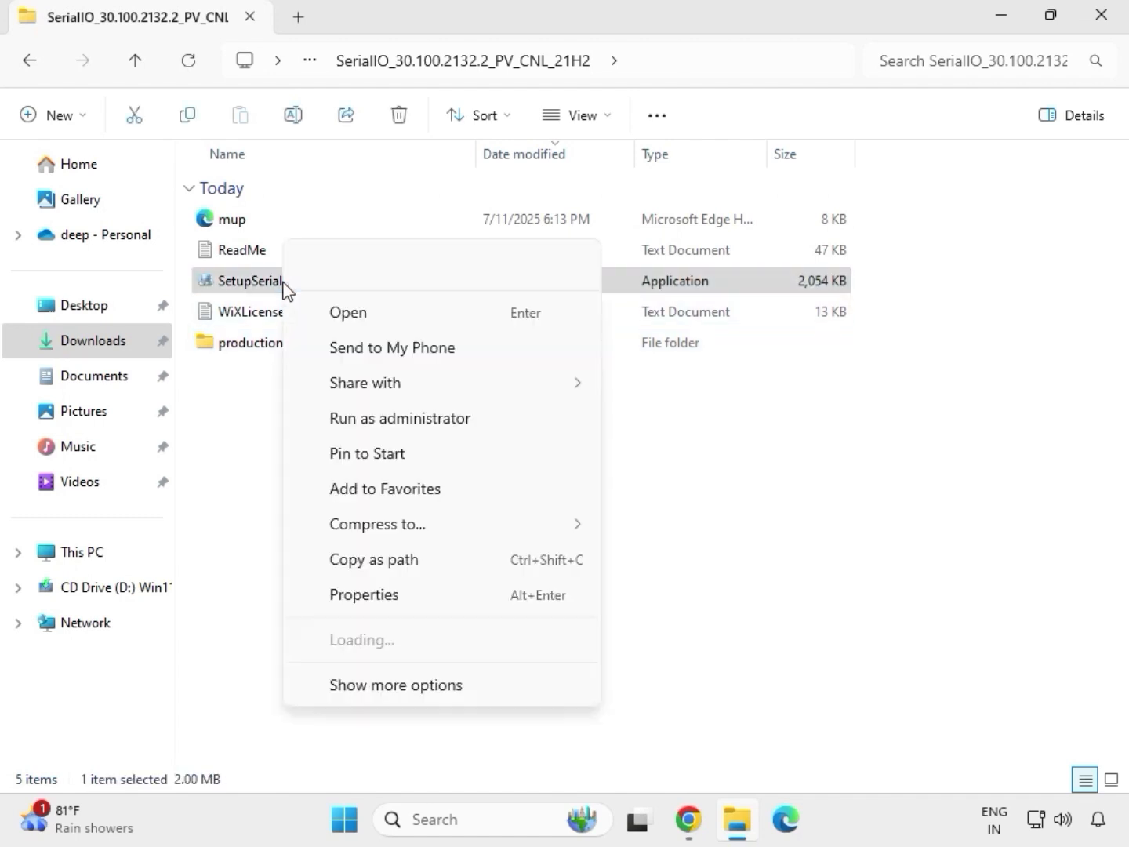
{"action": "left_click", "coordinate": [389, 420]}
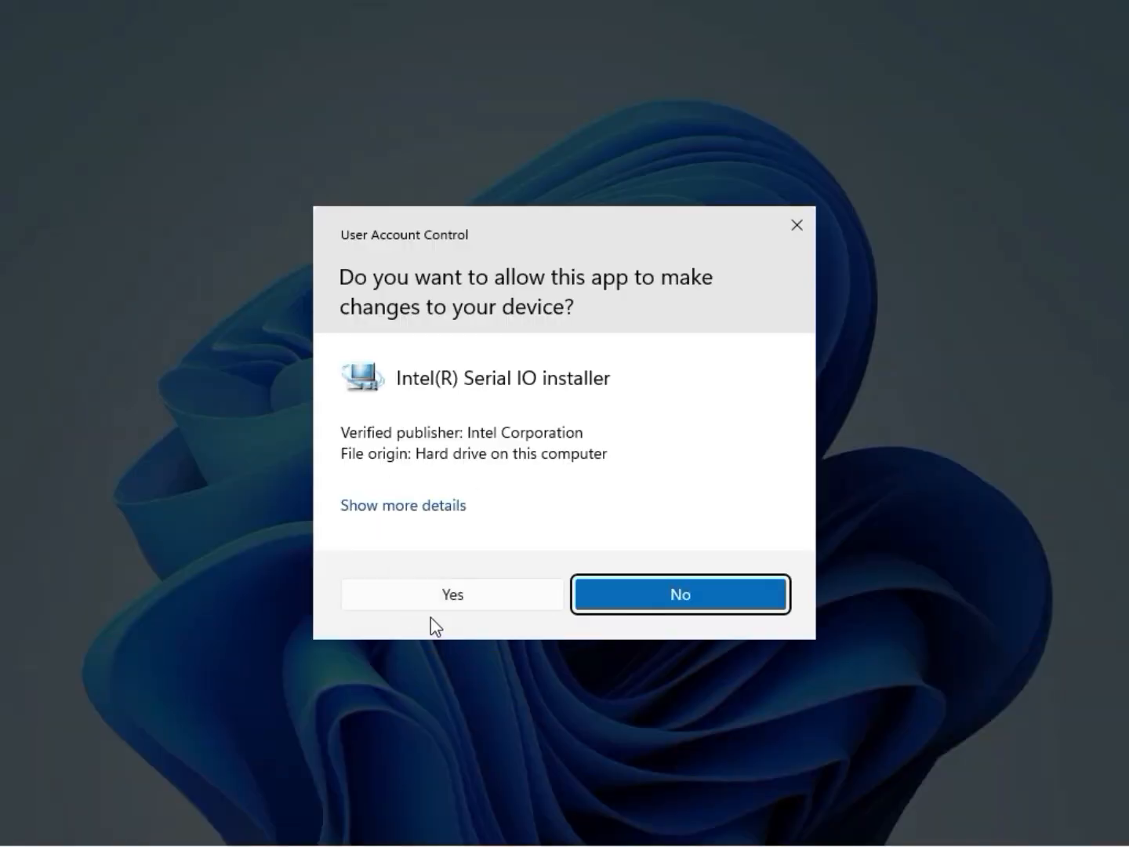
{"action": "left_click", "coordinate": [443, 596]}
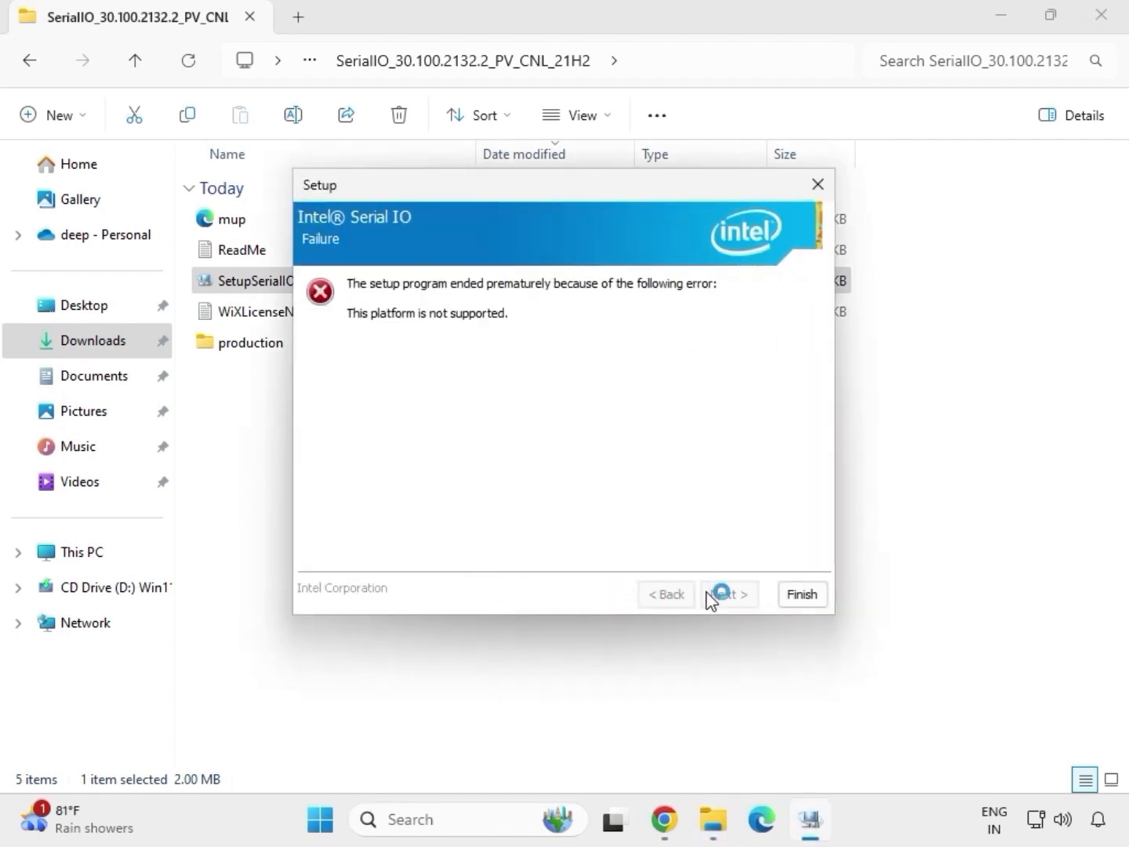
Step: Close the Intel Serial IO setup and return to the Downloads folder
{"action": "left_click", "coordinate": [802, 597]}
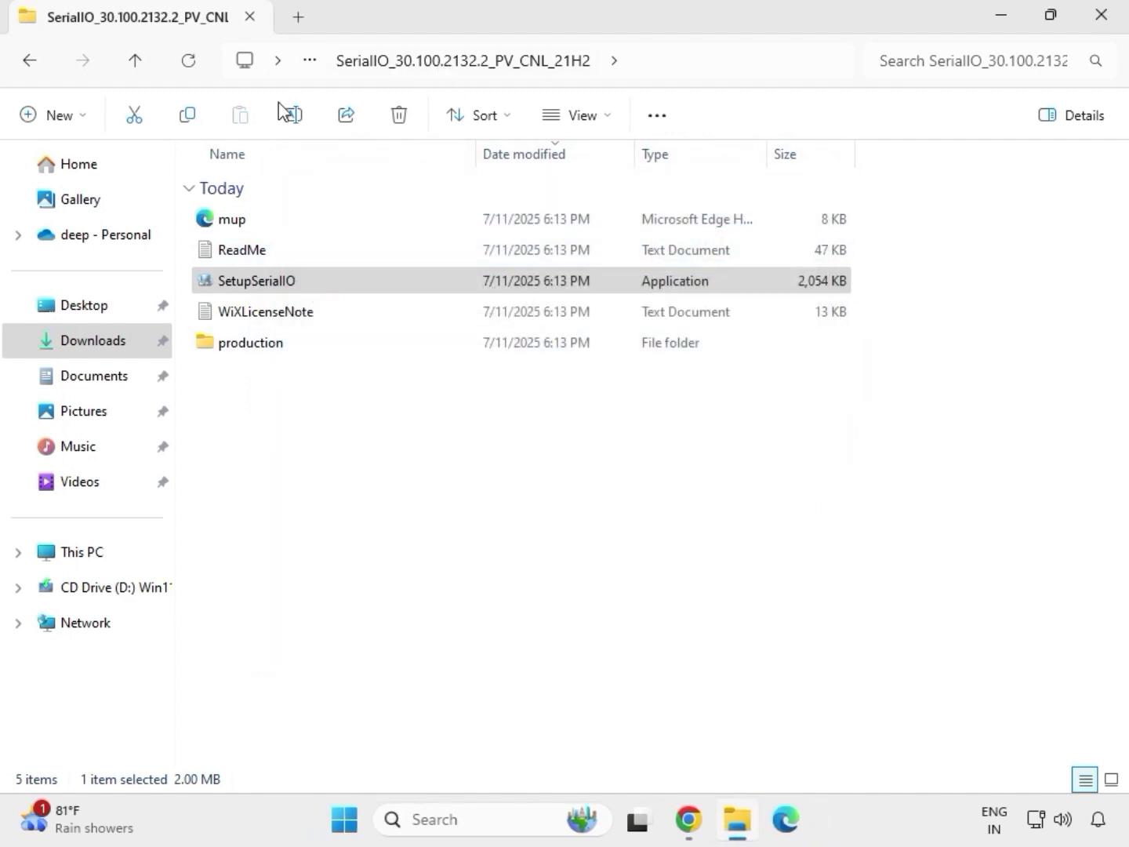
{"action": "left_click", "coordinate": [35, 66]}
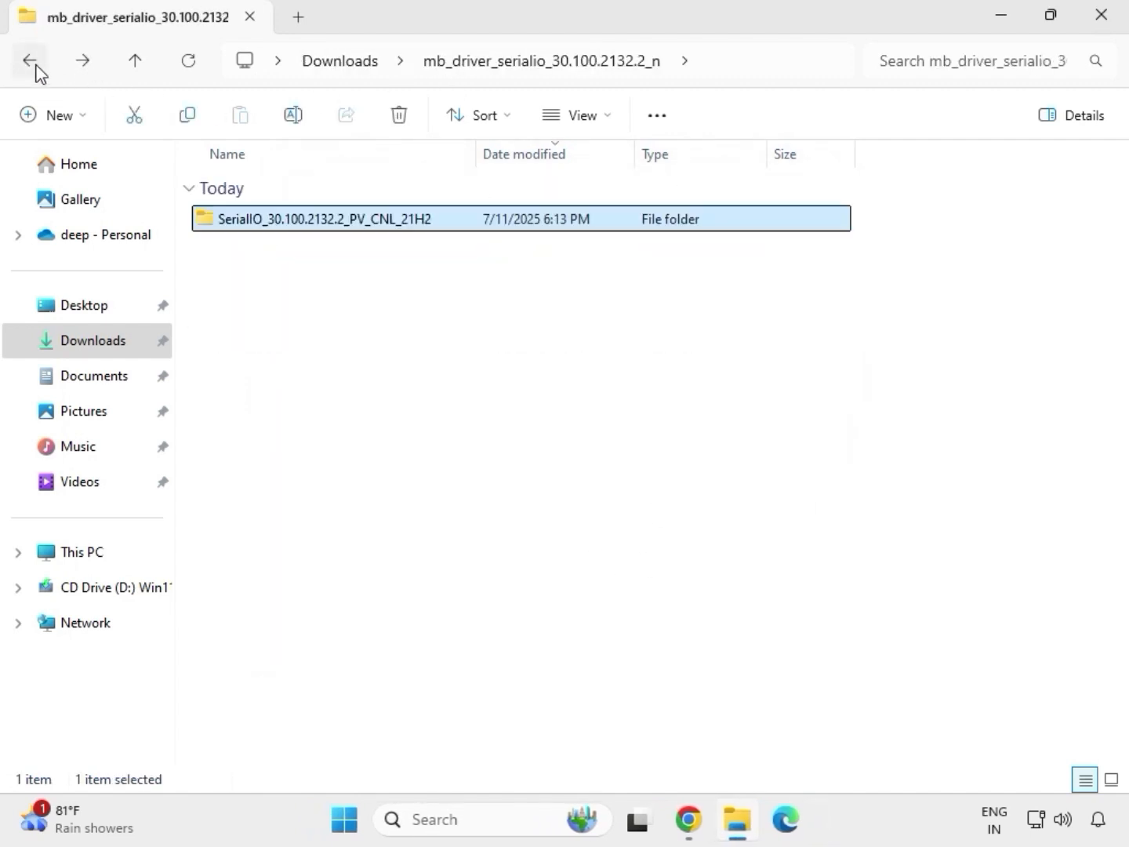
{"action": "left_click", "coordinate": [34, 66]}
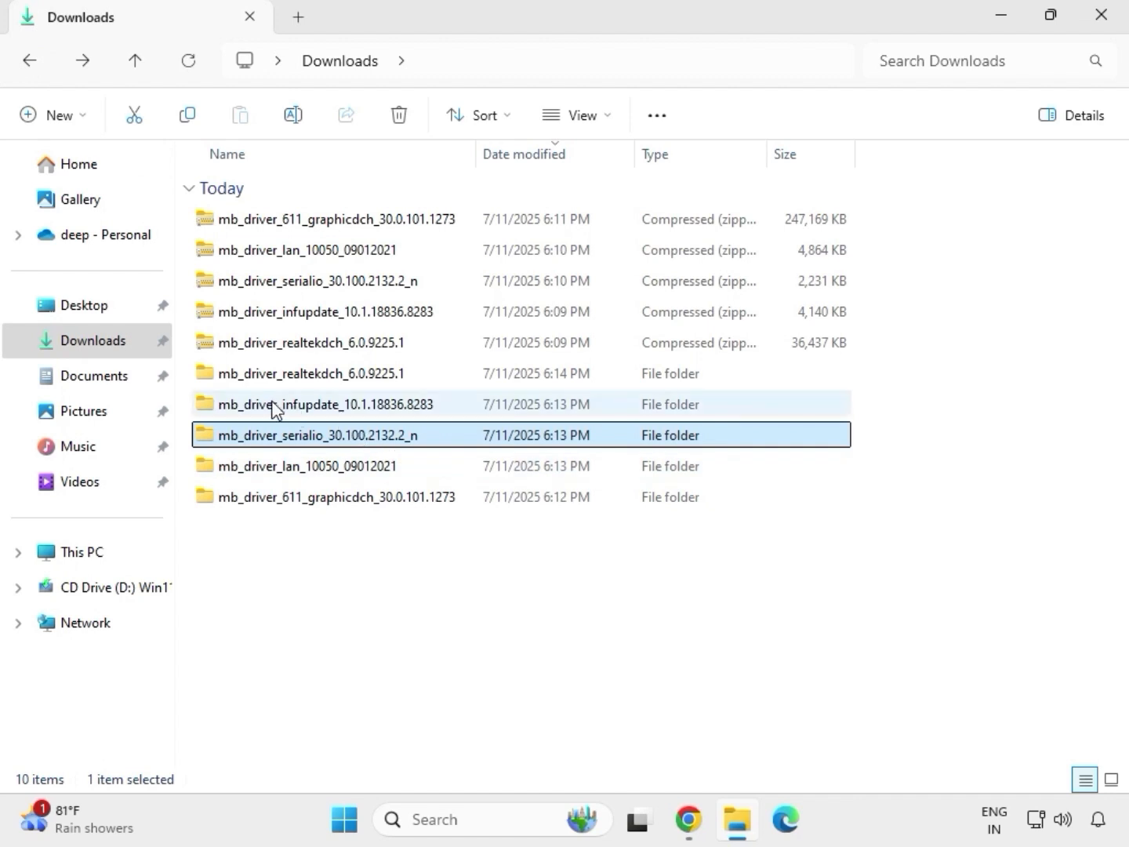
Step: Run SetupChipset as administrator from the Chipset-10.1.18836.8283-Public-MUP folder inside mb_driver_infupdate_10.1.18836.8283 and allow it to make changes to the device
{"action": "left_click", "coordinate": [297, 408]}
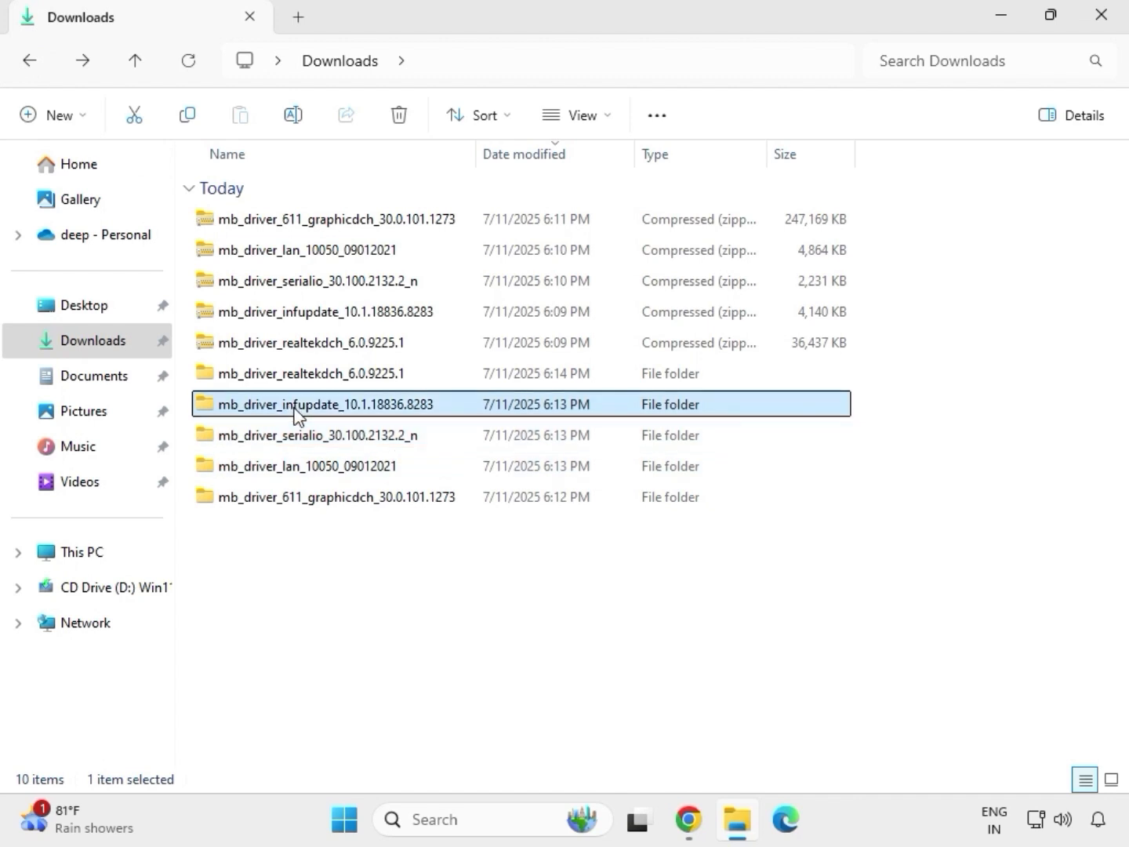
{"action": "double_click", "coordinate": [297, 407]}
{"action": "double_click", "coordinate": [298, 226]}
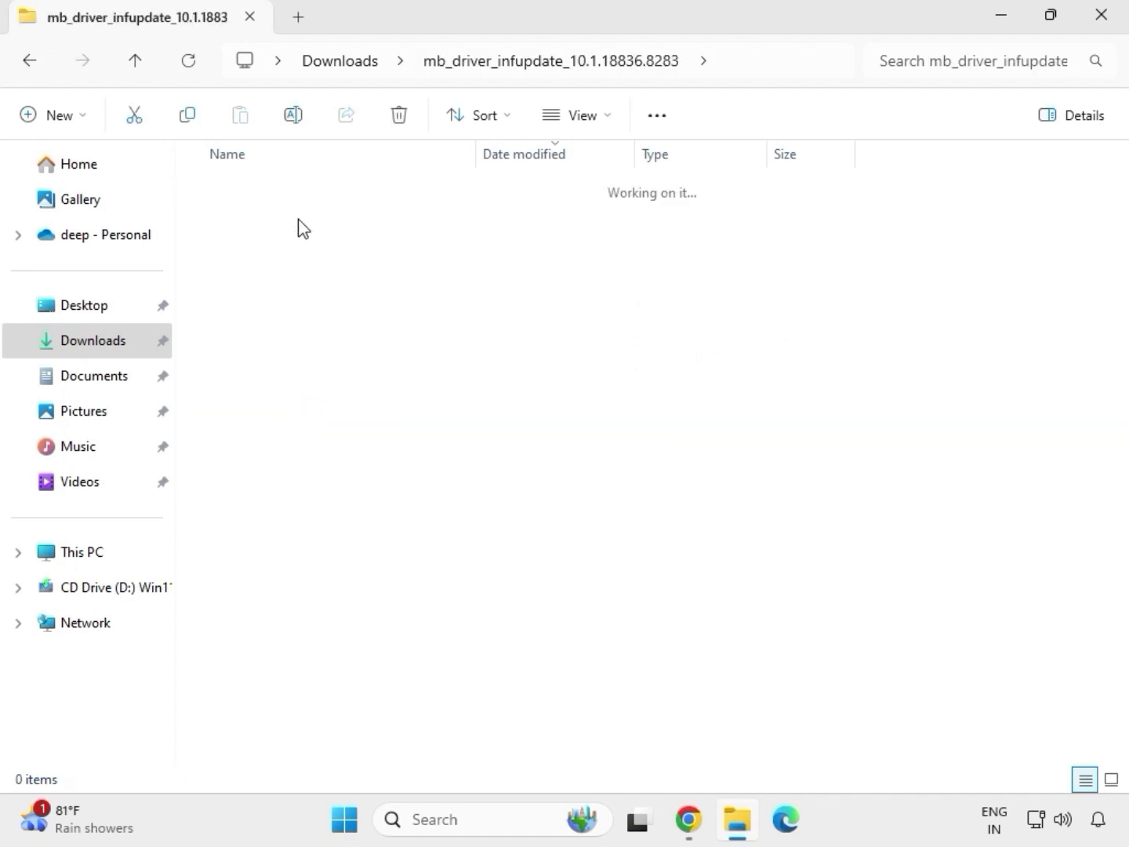
{"action": "left_click", "coordinate": [321, 258]}
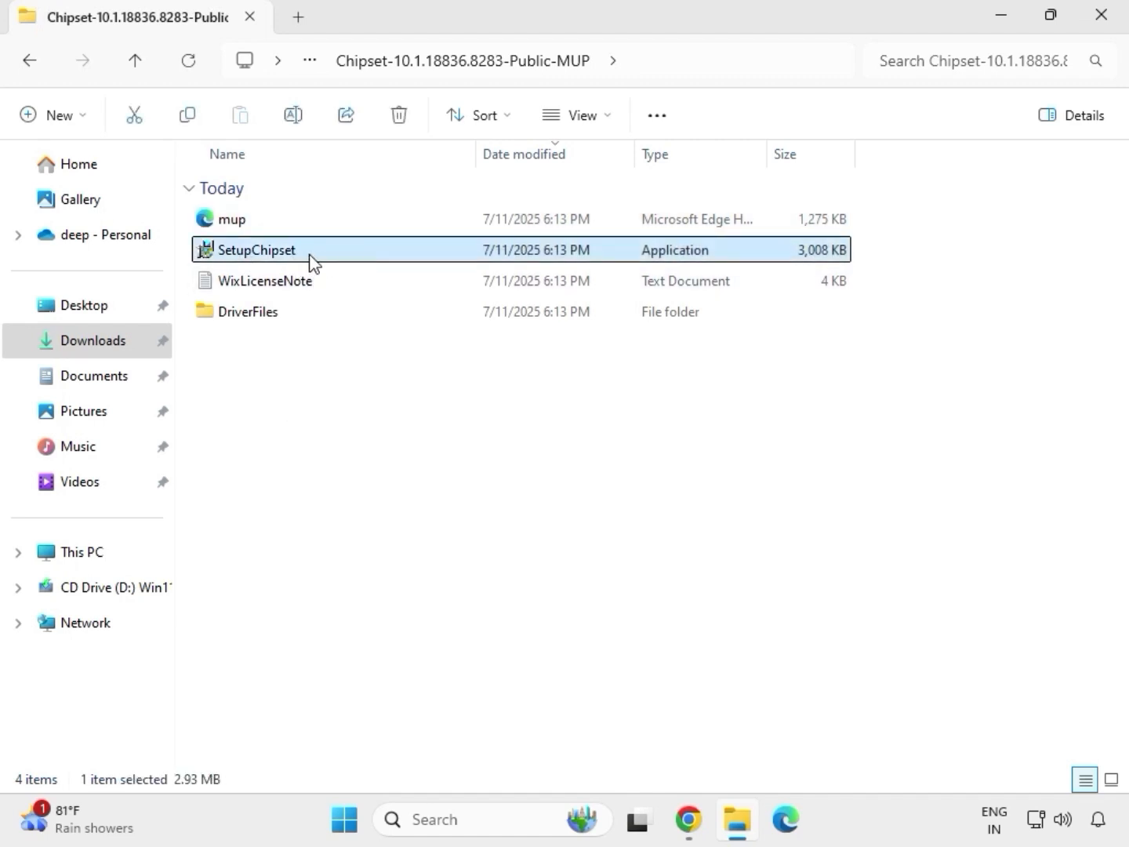
{"action": "right_click", "coordinate": [314, 261]}
{"action": "left_click", "coordinate": [400, 409]}
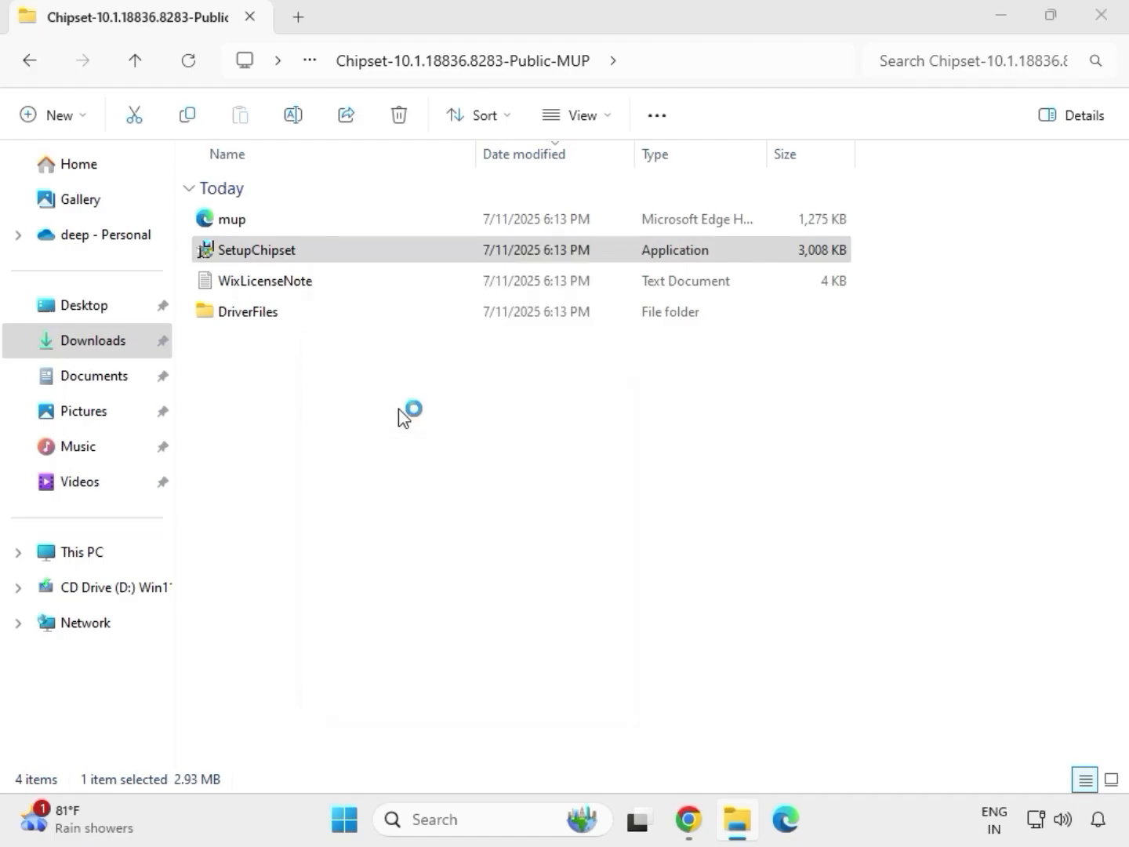
{"action": "left_click", "coordinate": [450, 609]}
Step: Try to install the Intel Chipset Device Software, accepting its license agreement, and return to the Downloads folder after closing the installer
{"action": "left_click", "coordinate": [665, 584]}
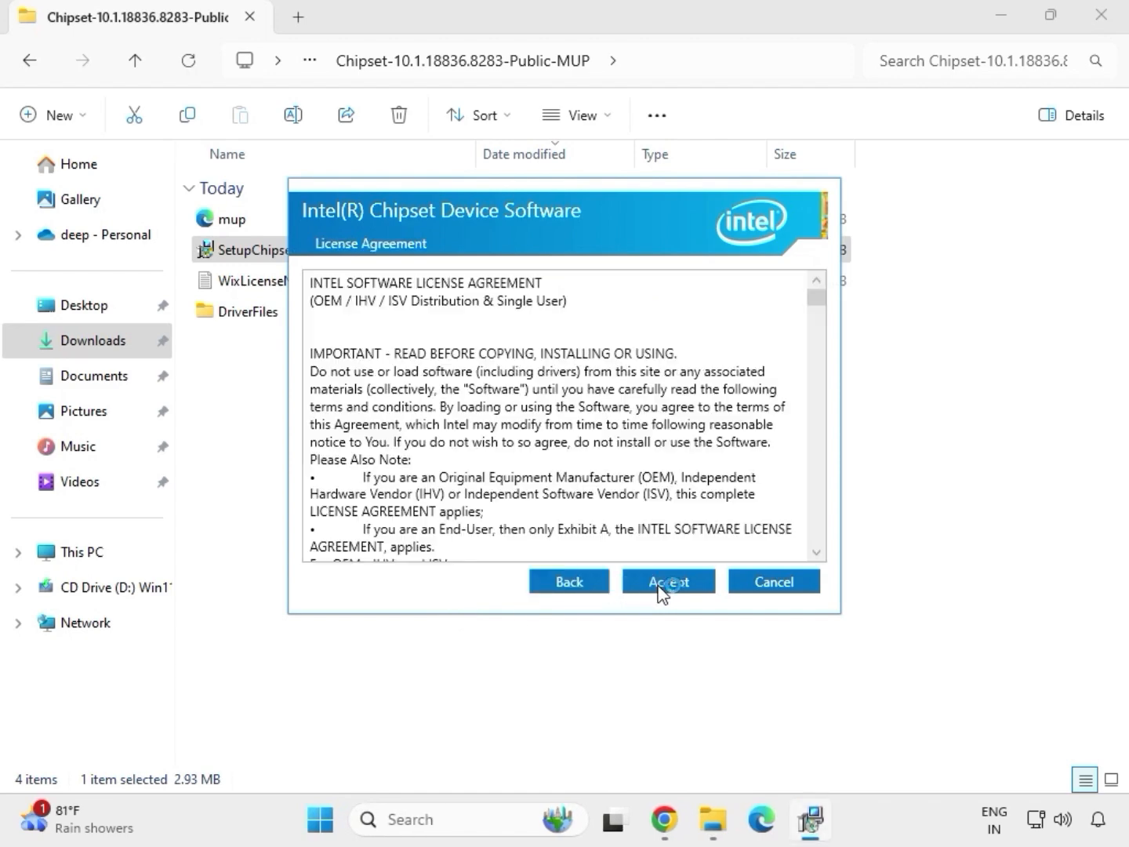
{"action": "left_click", "coordinate": [658, 588]}
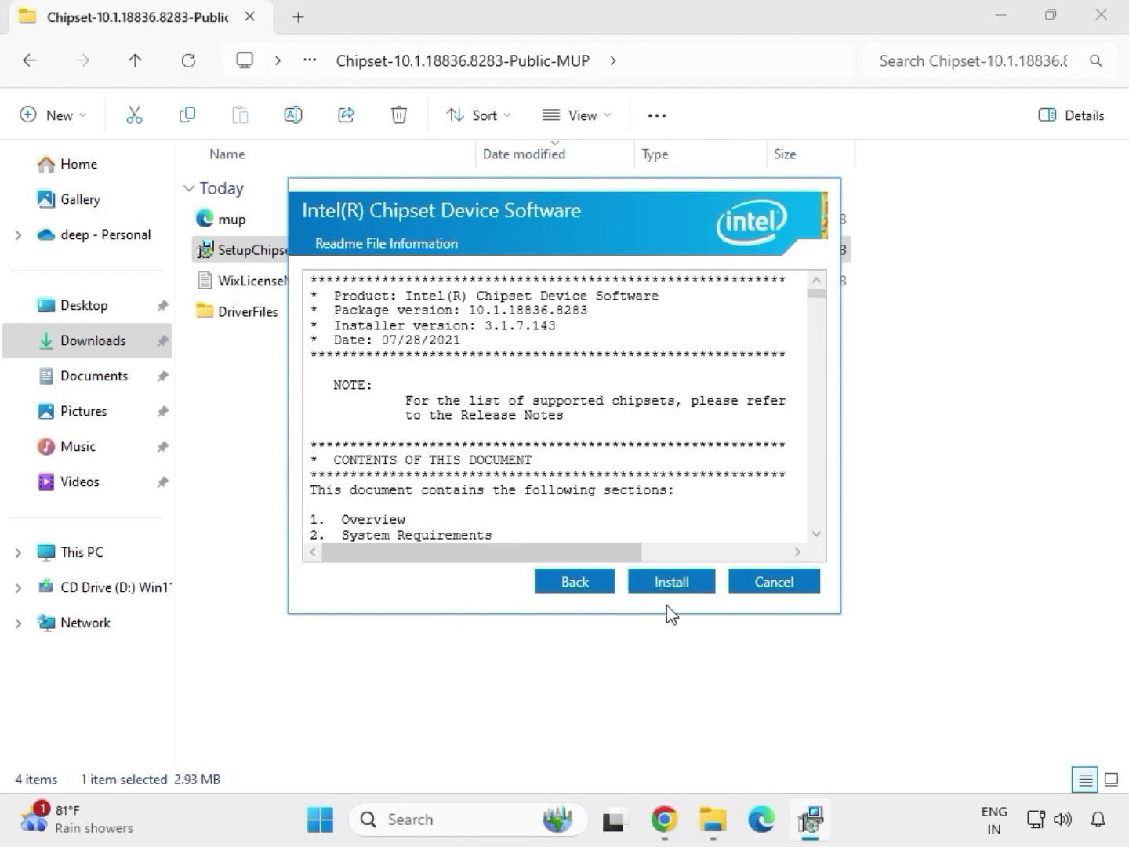
{"action": "left_click", "coordinate": [695, 589]}
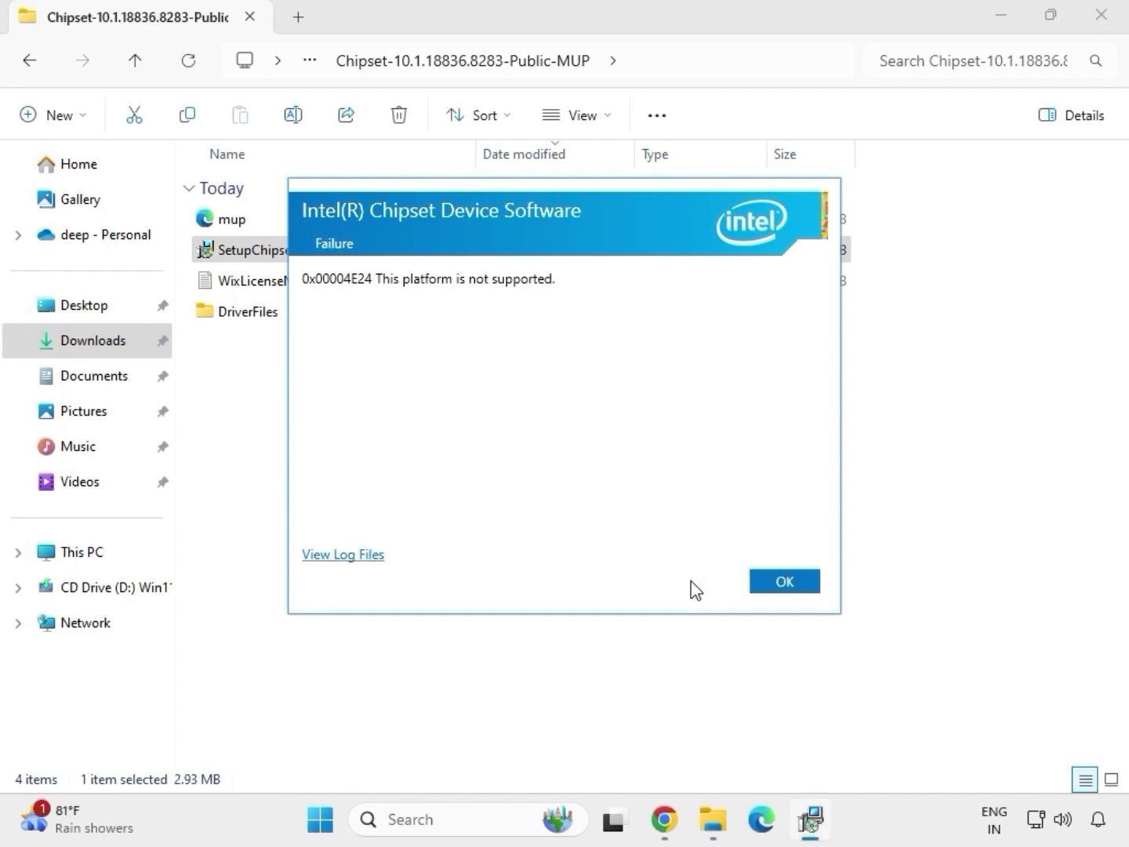
{"action": "left_click", "coordinate": [760, 589]}
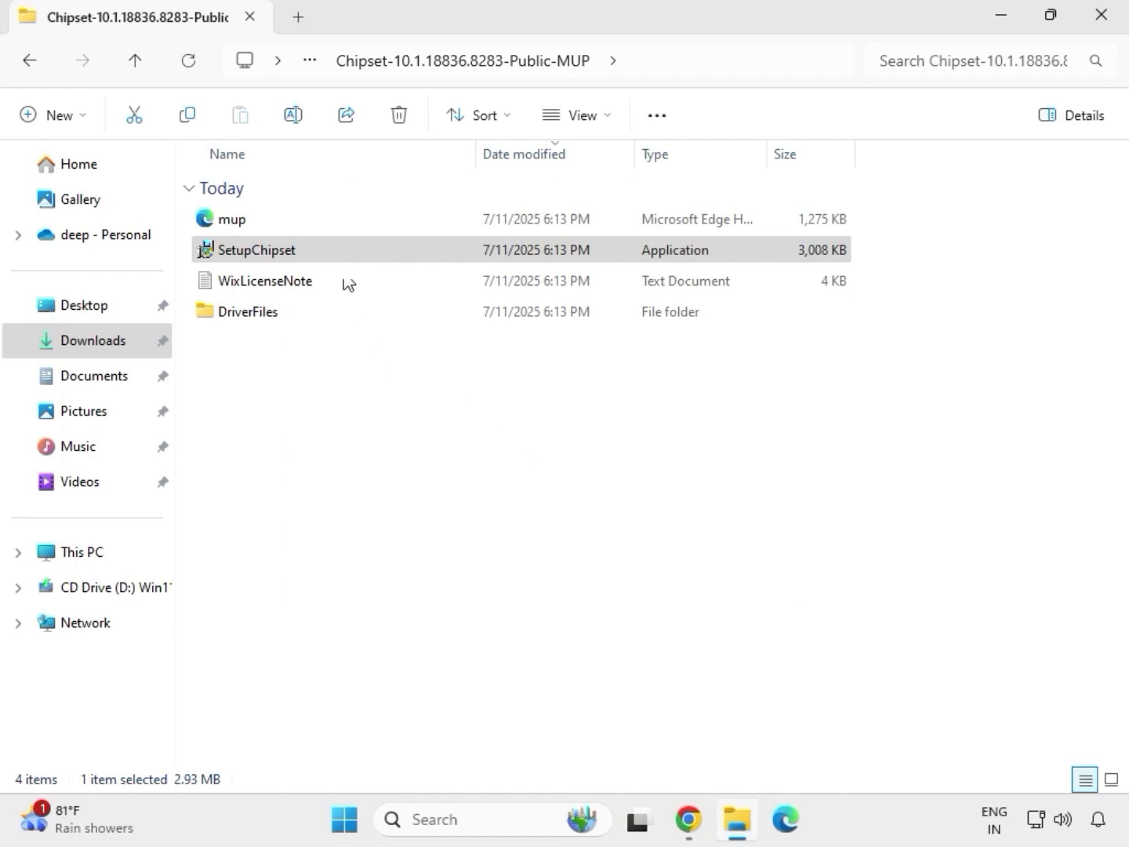
{"action": "key", "text": "BackSpace"}
{"action": "key", "text": "BackSpace"}
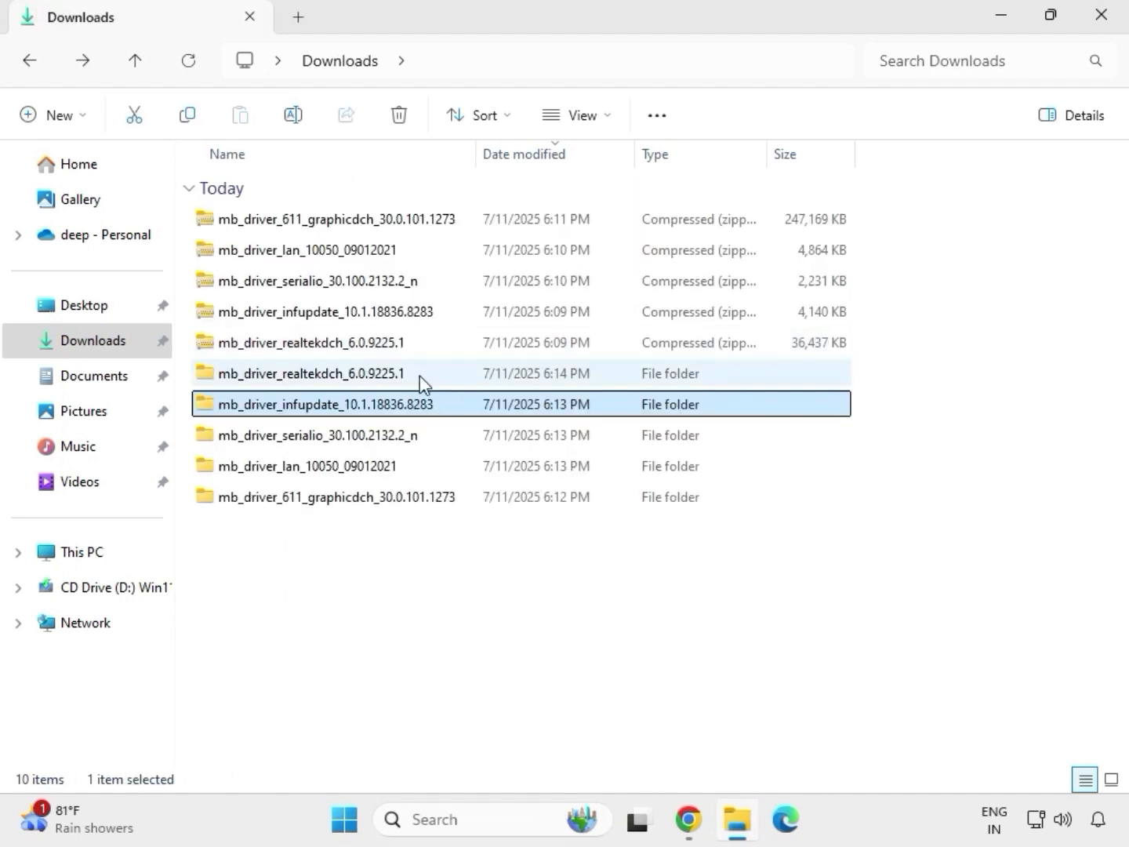
Step: Look inside the mb_driver_realtekdch_6.0.9225.1 folder, return to Downloads and select the mb_driver_611_graphicdch_30.0.101.1273 folder
{"action": "double_click", "coordinate": [420, 375]}
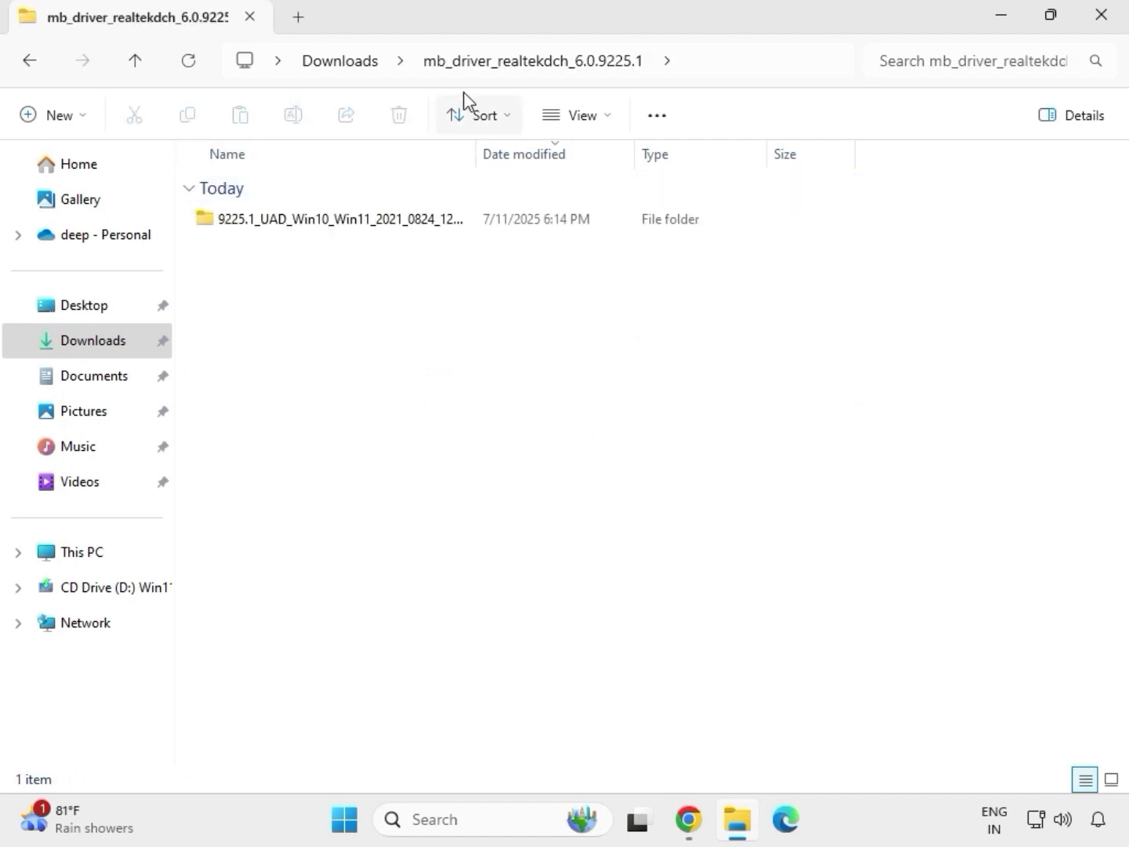
{"action": "left_click", "coordinate": [345, 63]}
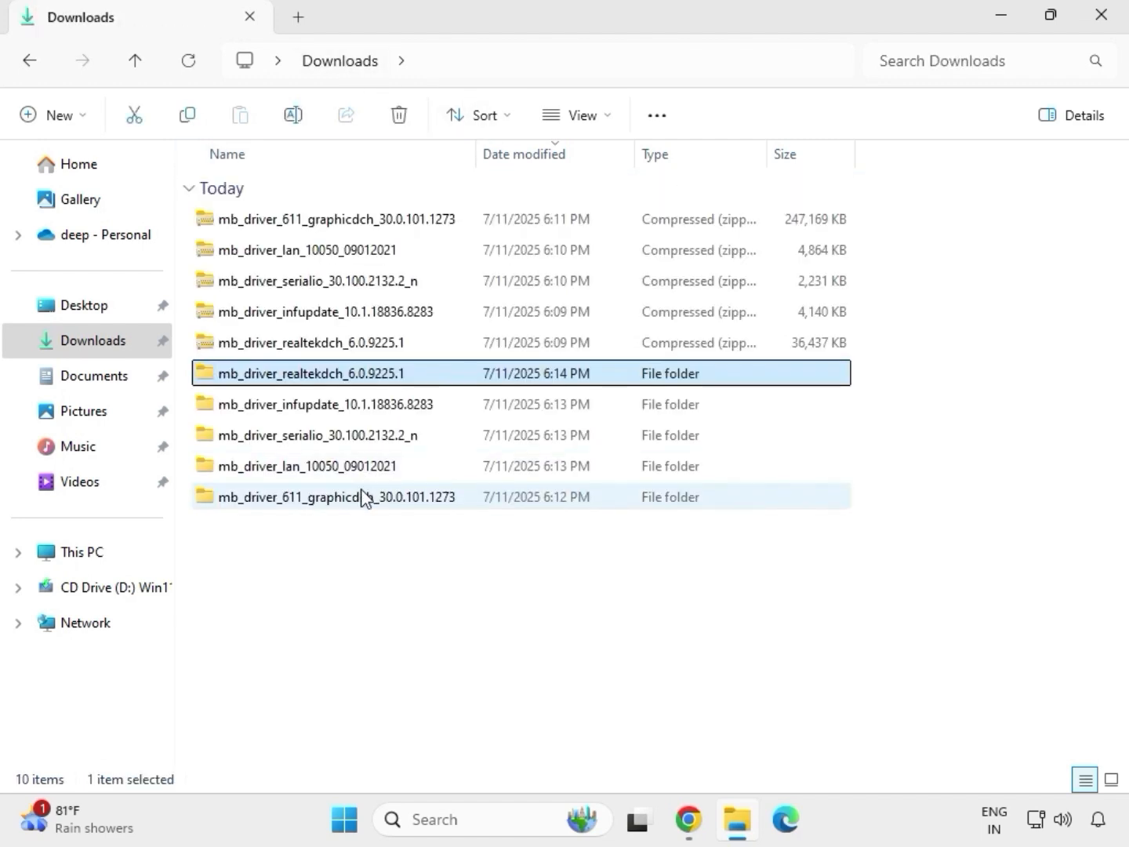
{"action": "left_click", "coordinate": [325, 501]}
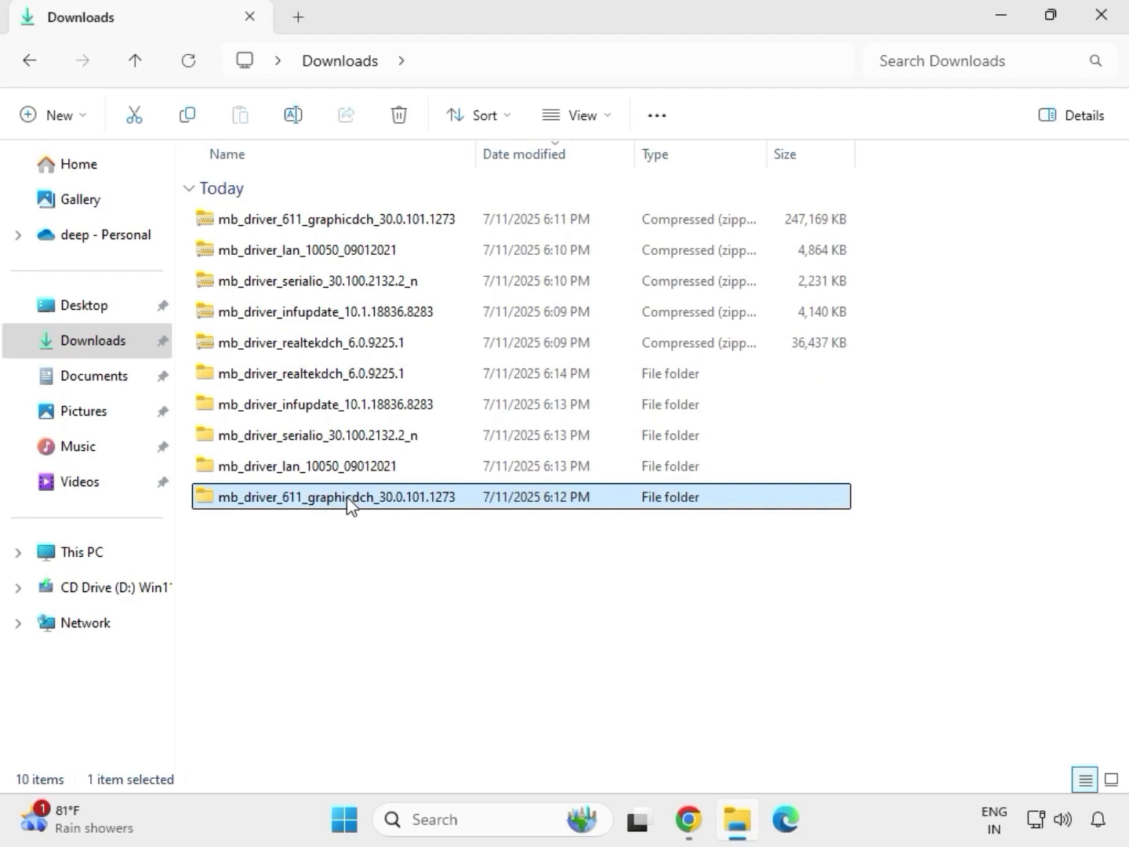
Step: Run the mb_driver_611_graphicdch_30.0.101.1273 application as administrator from its folder, allow it to make changes, and return to the Downloads folder
{"action": "double_click", "coordinate": [348, 503]}
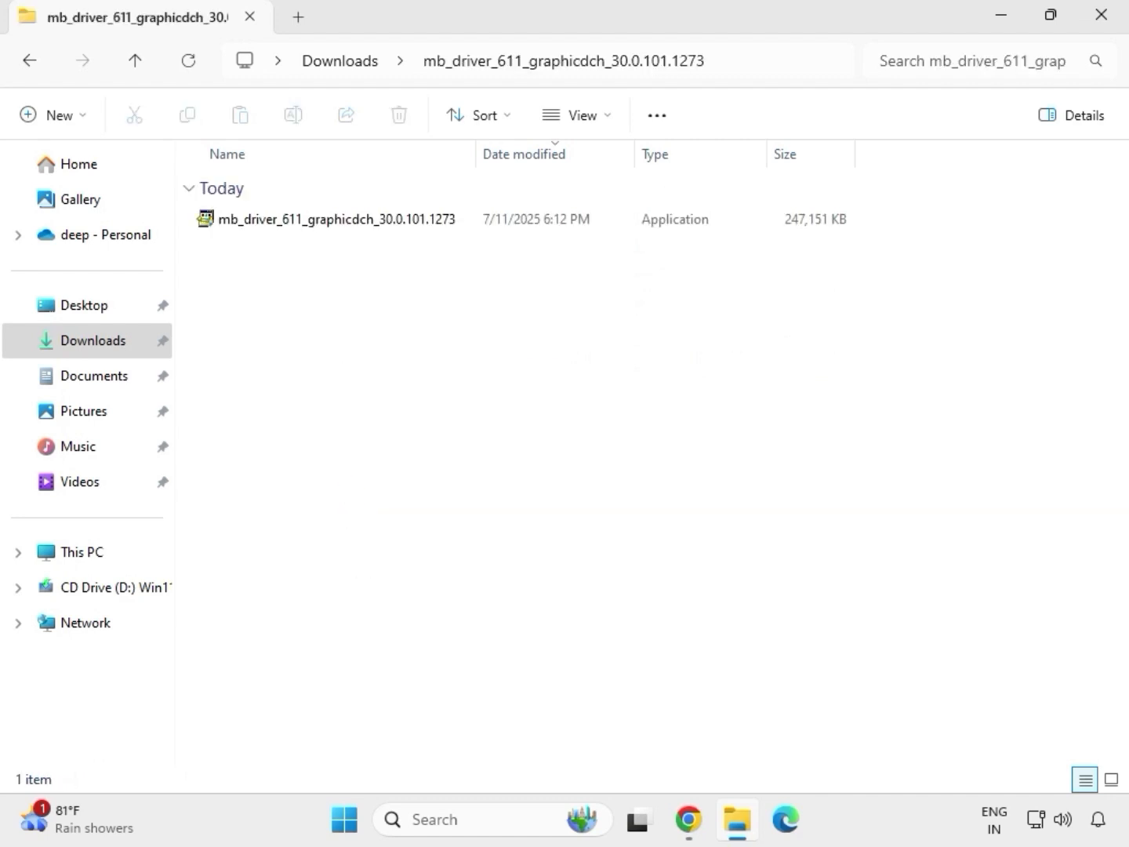
{"action": "left_click", "coordinate": [311, 221]}
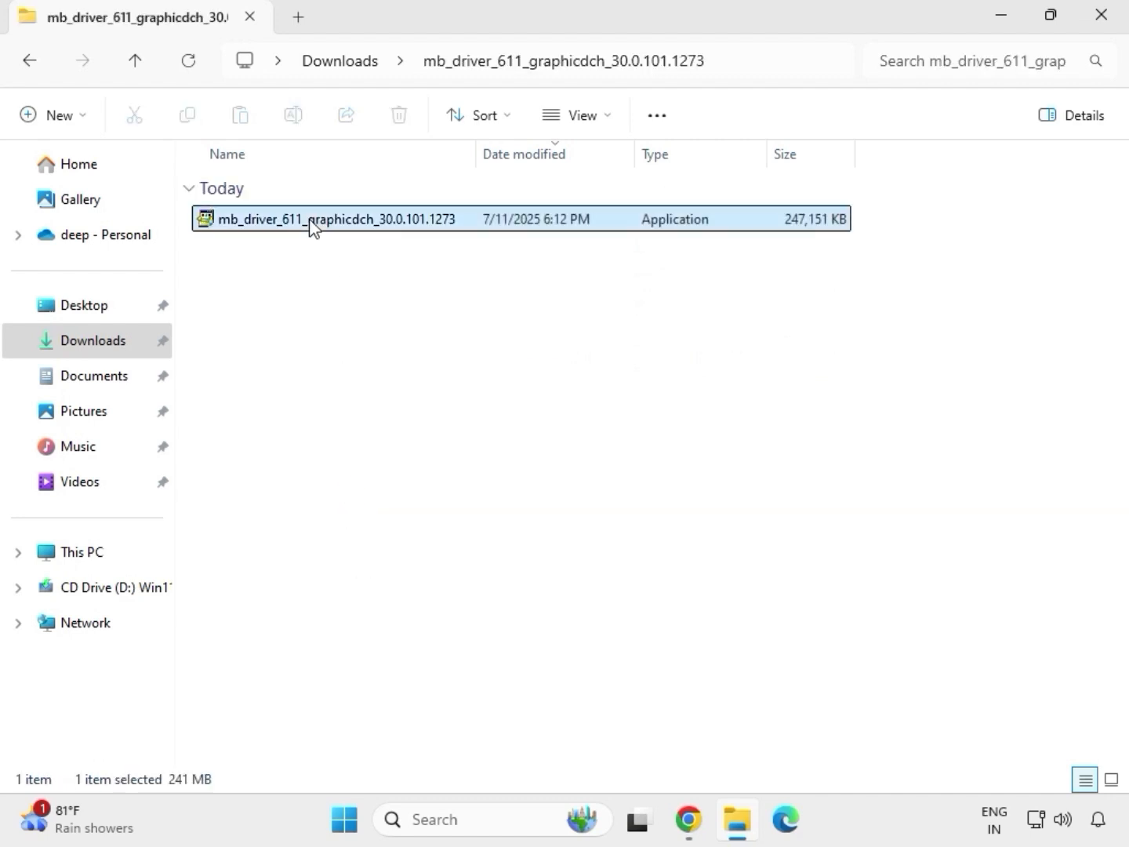
{"action": "right_click", "coordinate": [328, 261]}
{"action": "left_click", "coordinate": [434, 401]}
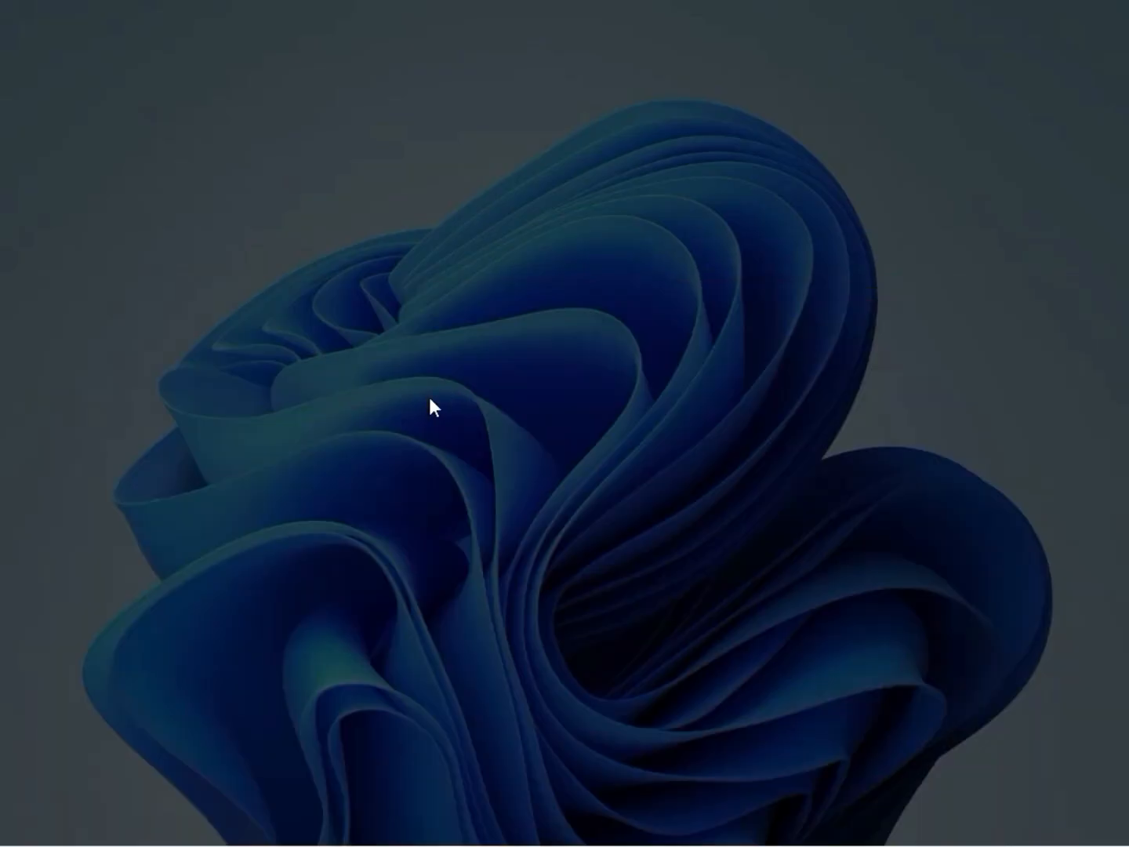
{"action": "left_click", "coordinate": [436, 600]}
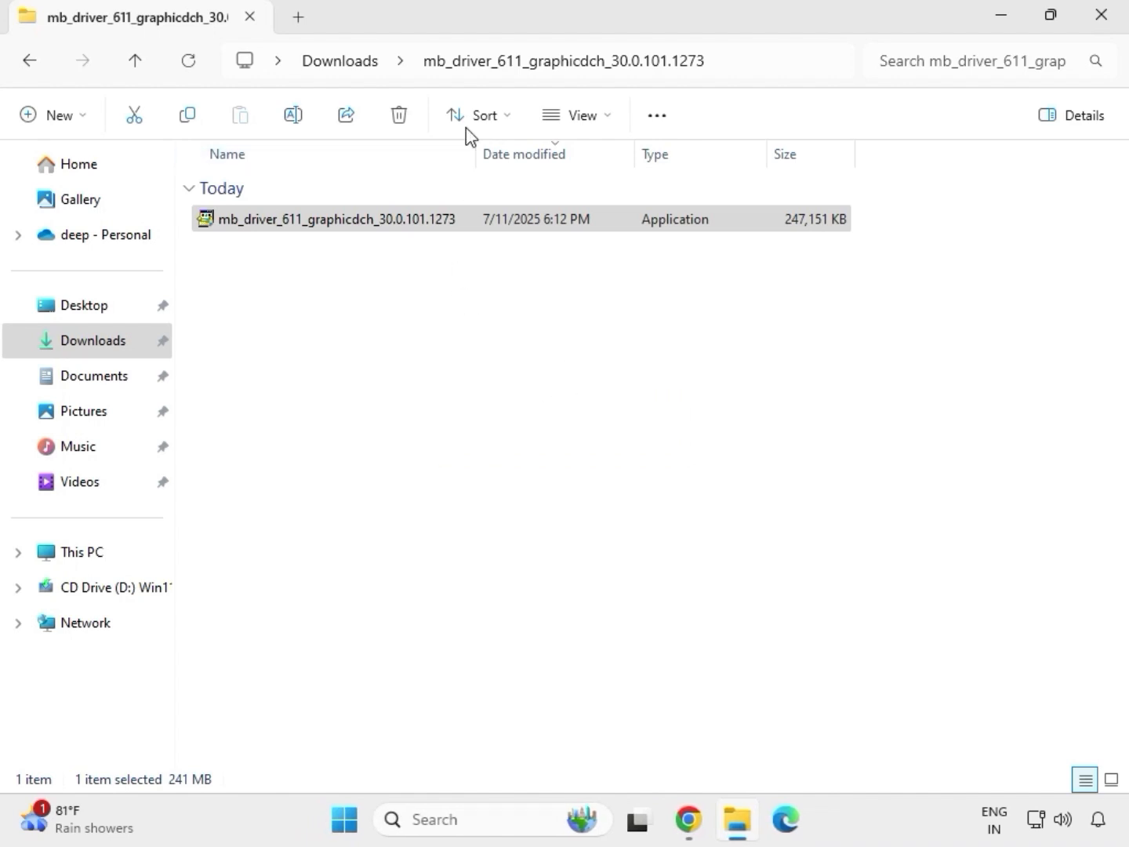
{"action": "left_click", "coordinate": [351, 62]}
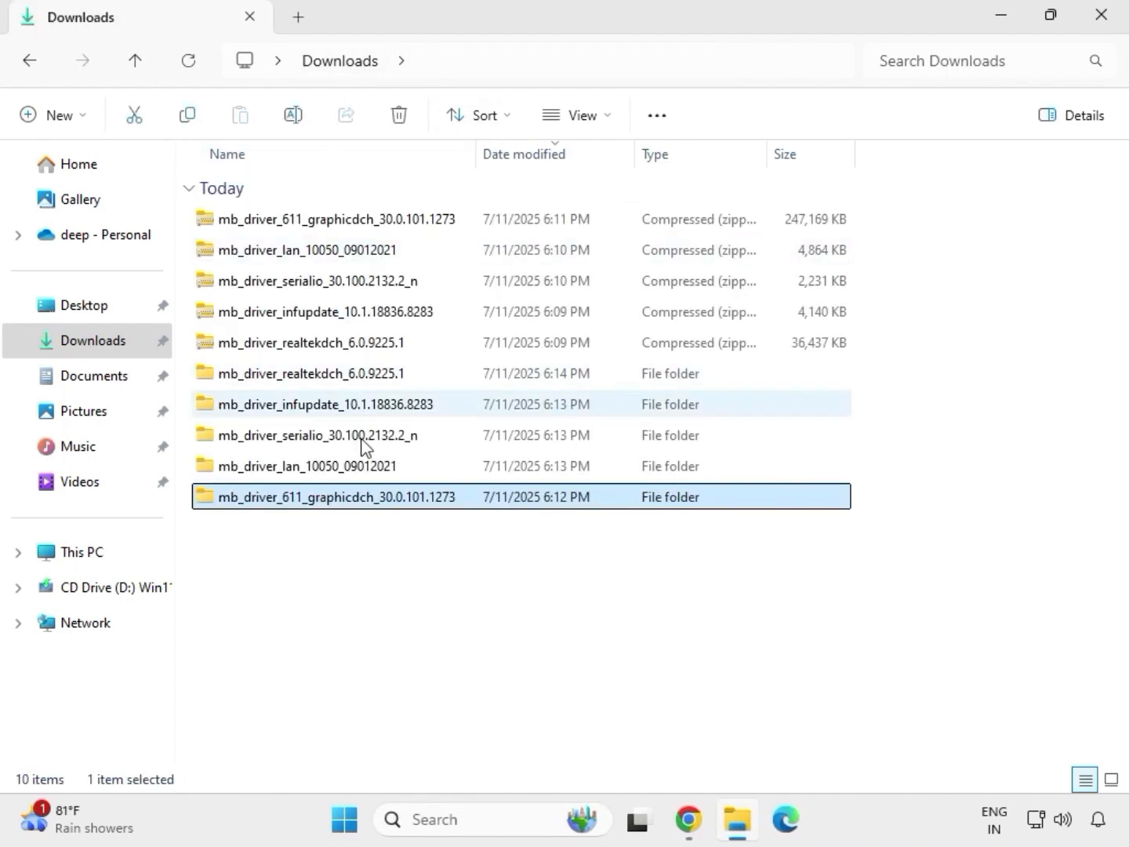
Step: Run the Setup application as administrator from the 9225.1_UAD_Win10_Win11_2021_0824_123850_WHQL_1458 folder inside mb_driver_realtekdch_6.0.9225.1
{"action": "double_click", "coordinate": [348, 376]}
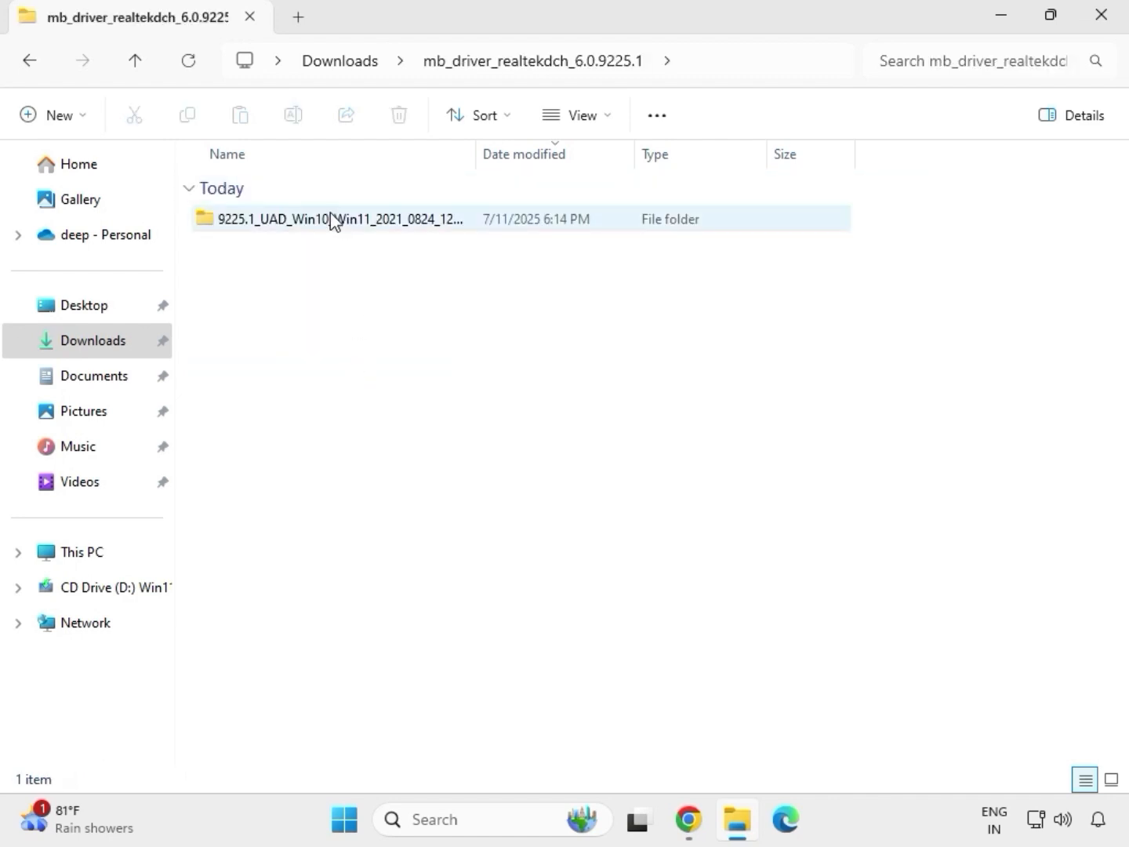
{"action": "double_click", "coordinate": [330, 218]}
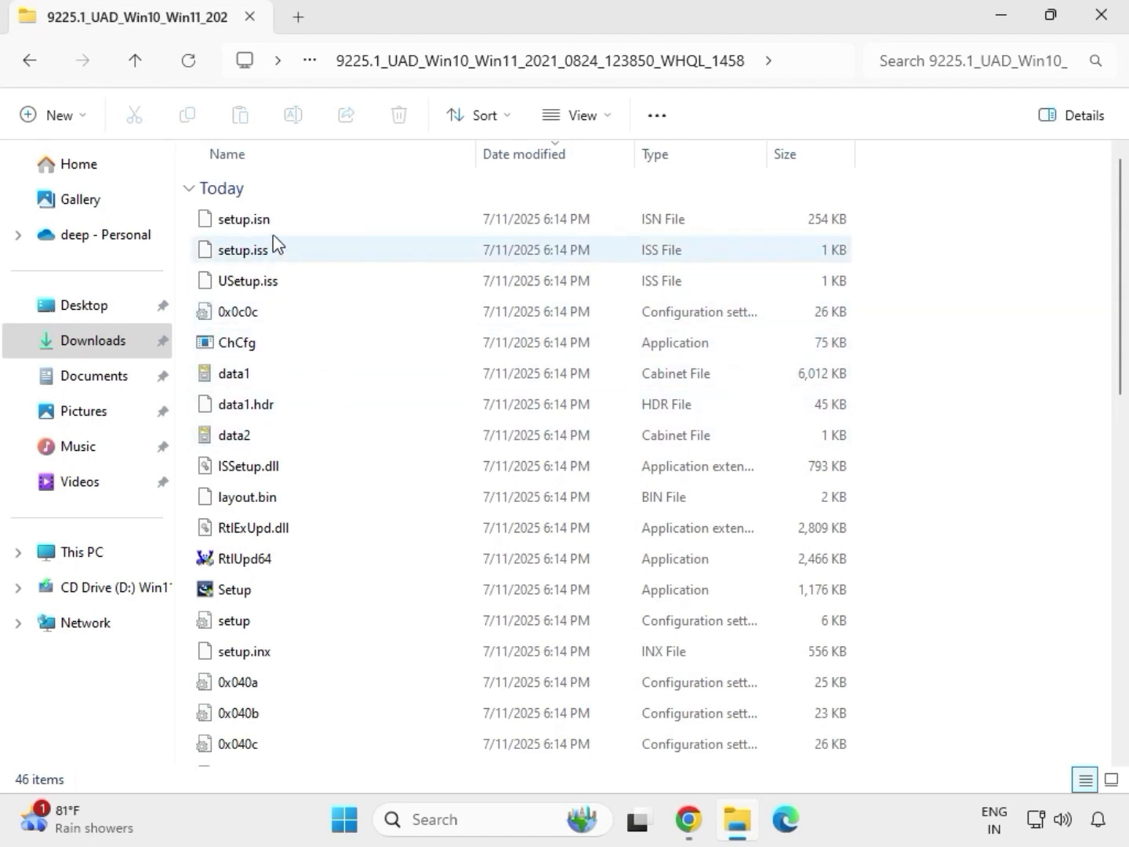
{"action": "left_click", "coordinate": [304, 595]}
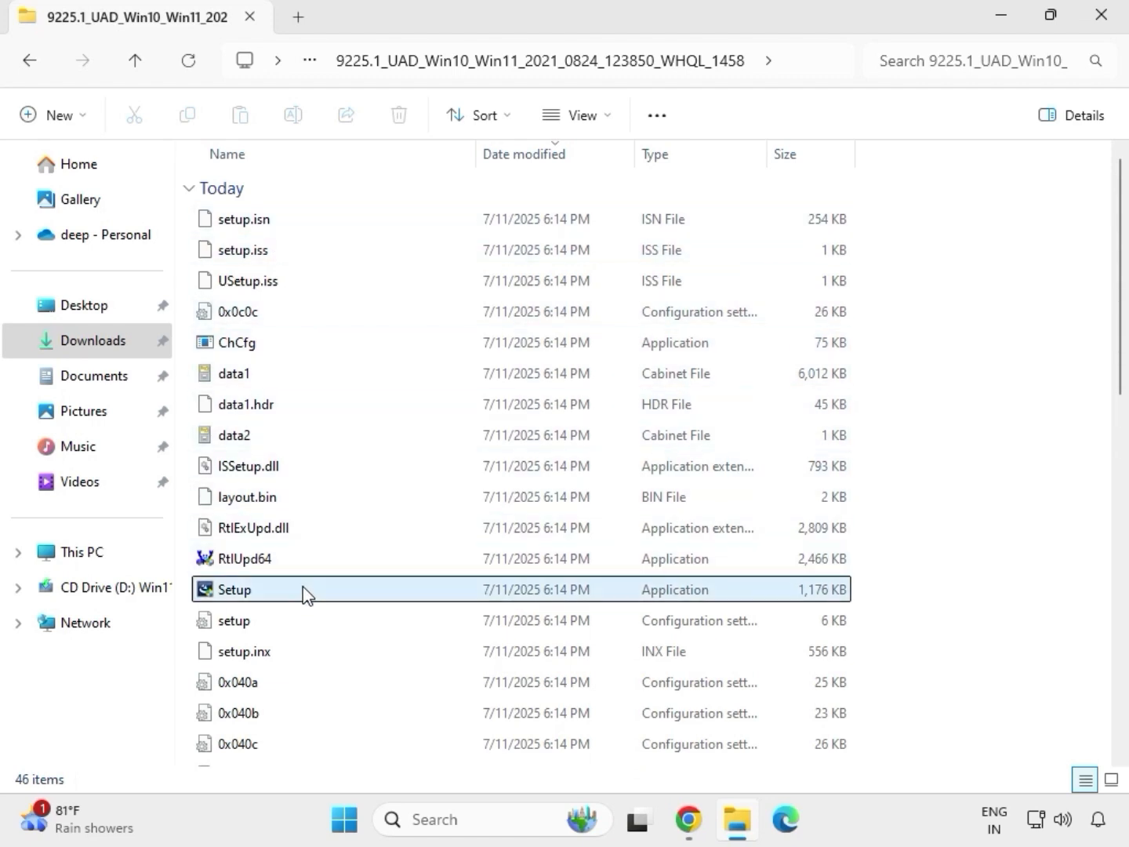
{"action": "right_click", "coordinate": [258, 598]}
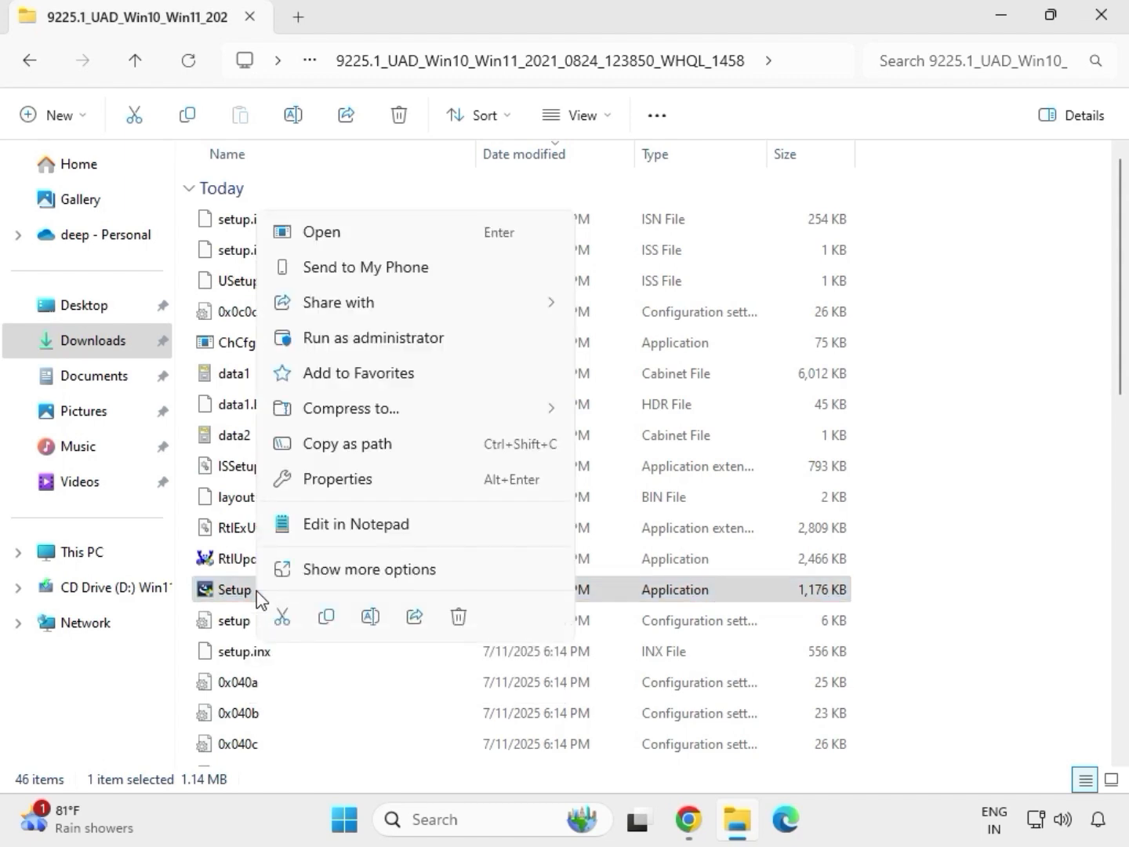
{"action": "left_click", "coordinate": [345, 340]}
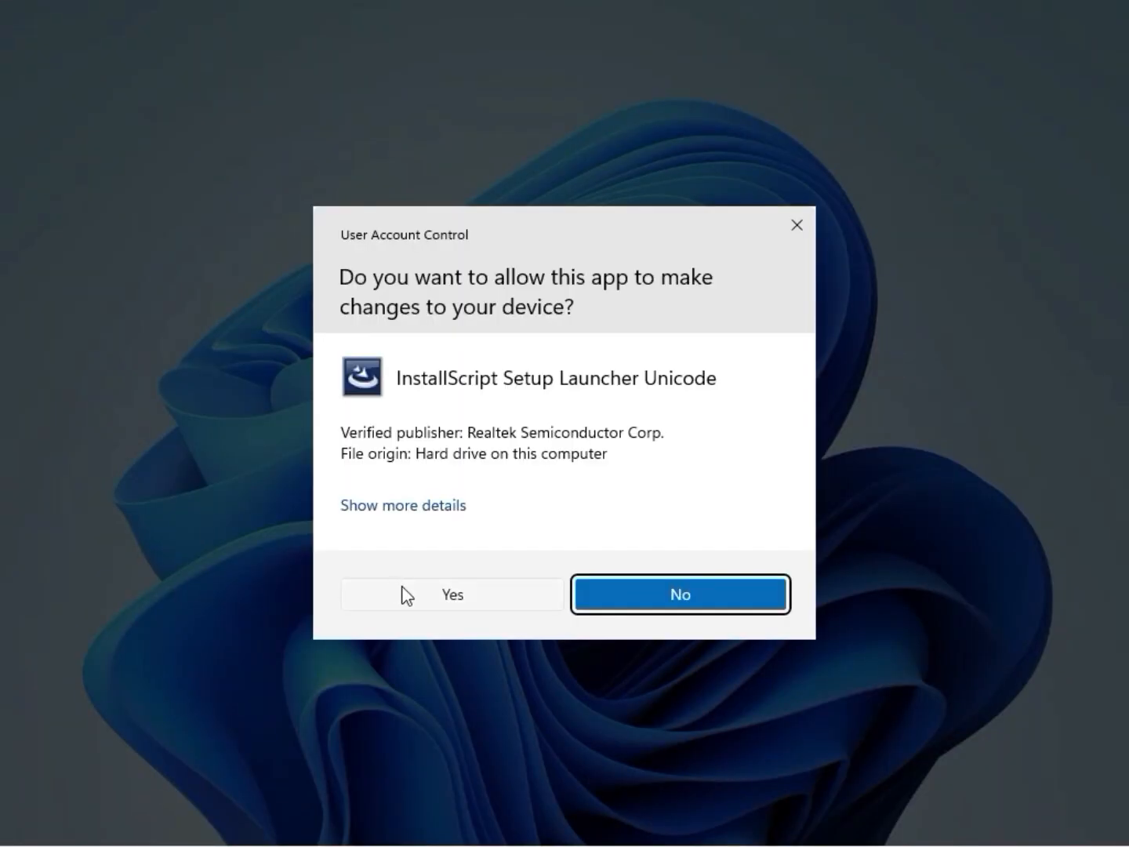
Step: Allow the Realtek setup to make changes to the device and complete the Realtek Audio Driver 6.0.9225.1 installation wizard
{"action": "left_click", "coordinate": [404, 593]}
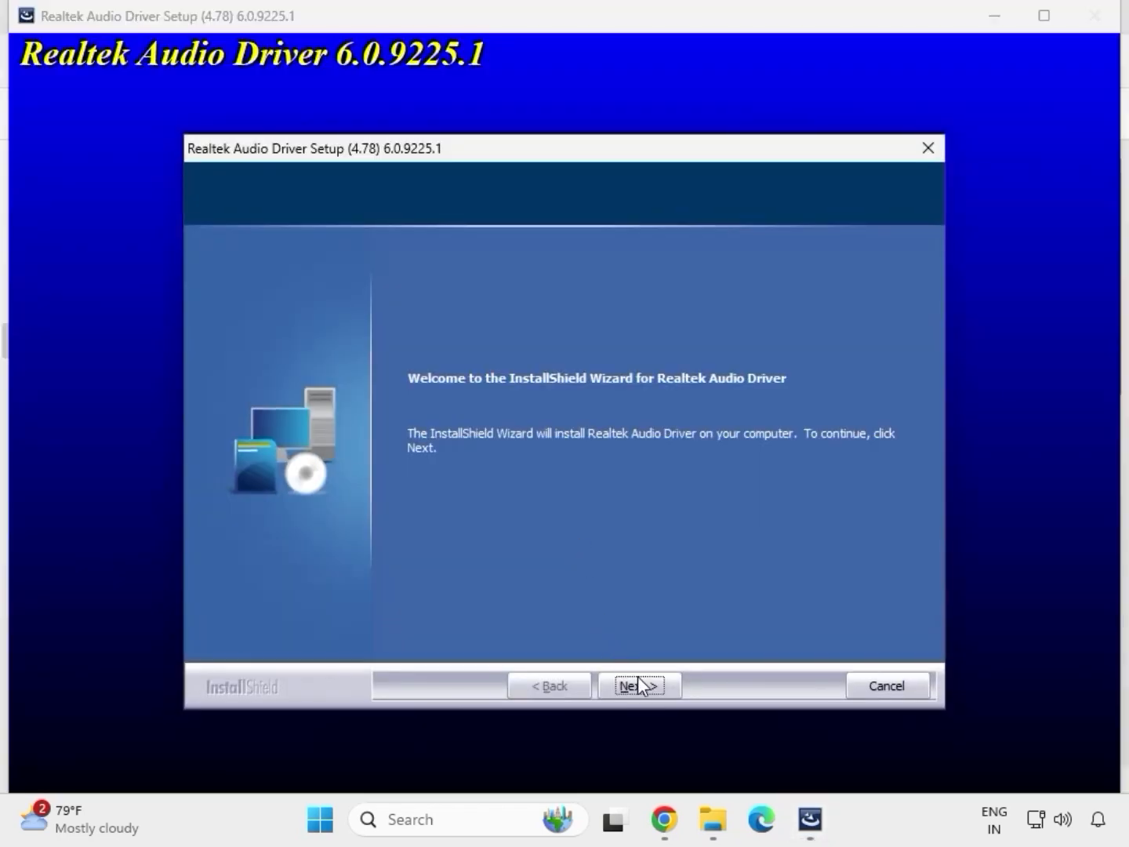
{"action": "left_click", "coordinate": [639, 678]}
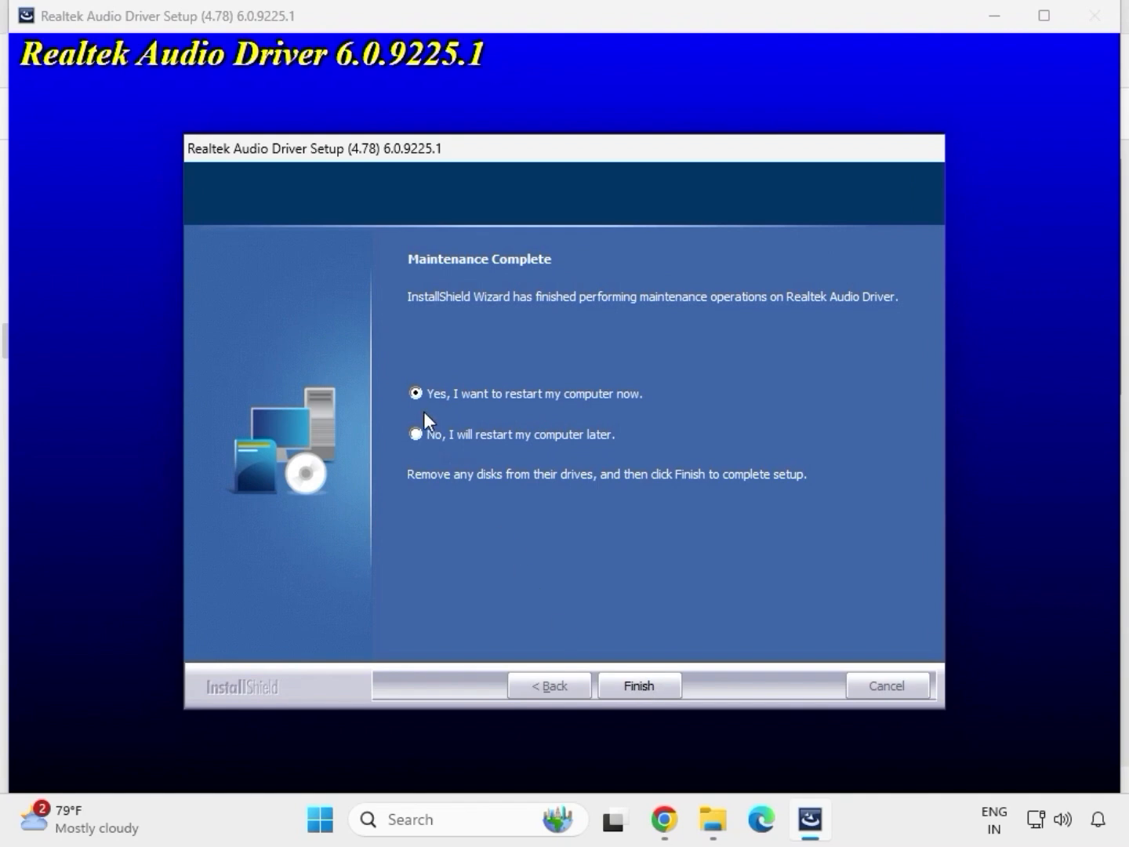
{"action": "left_click", "coordinate": [636, 685]}
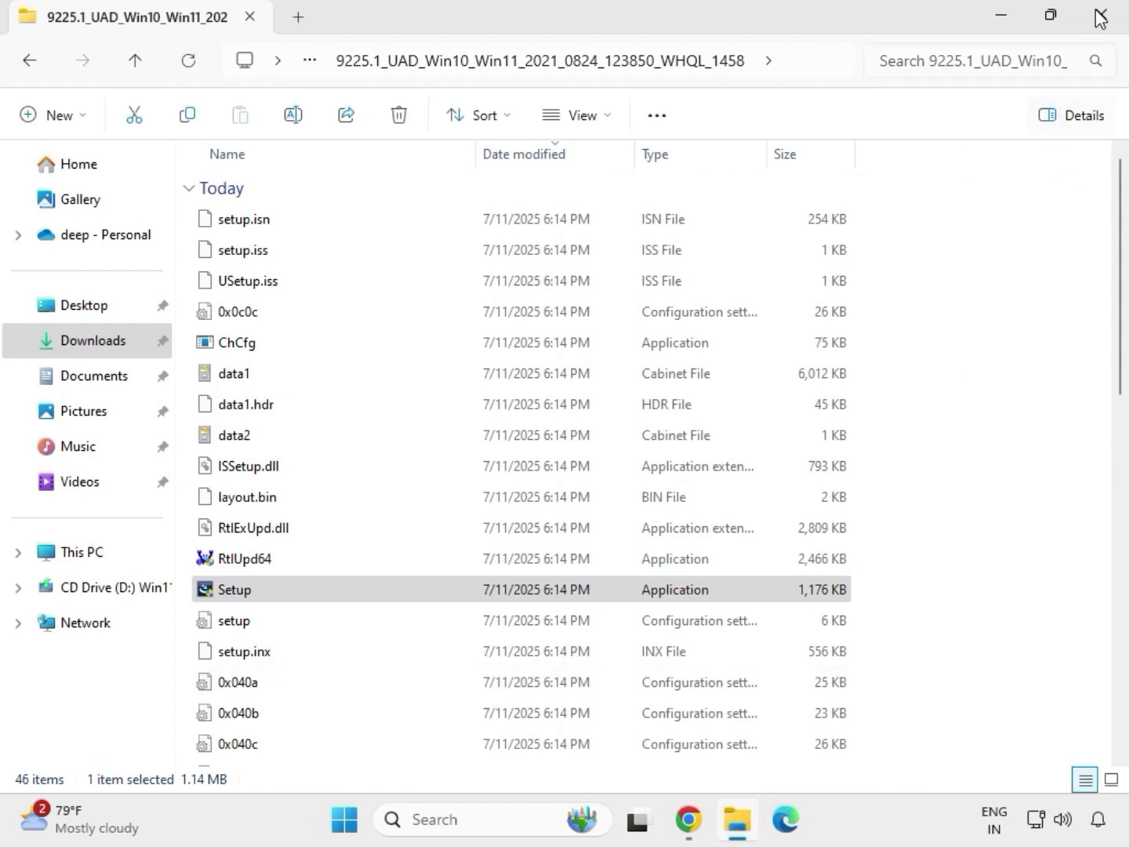